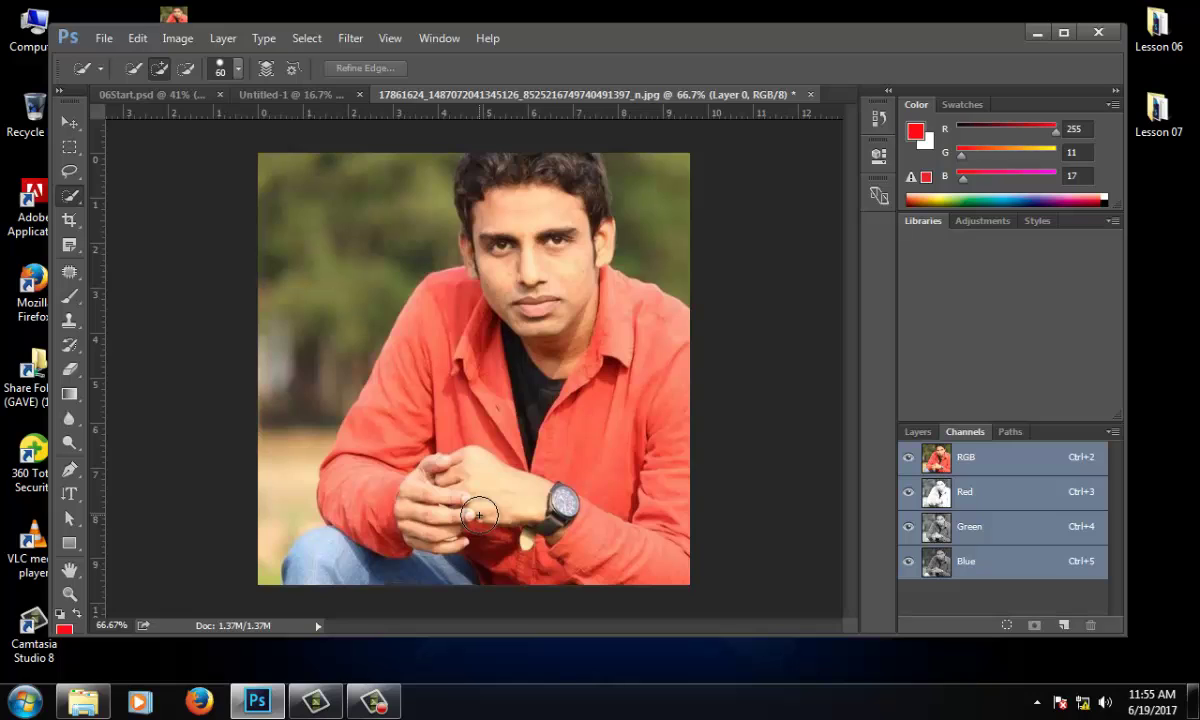
# - Quick-select the man in the red shirt and hide the background of Layer 0 with a layer mask
pyautogui.moveTo(450, 205)
pyautogui.mouseDown()
pyautogui.moveTo(560, 177)
pyautogui.moveTo(506, 183)
pyautogui.moveTo(509, 240)
pyautogui.moveTo(533, 300)
pyautogui.moveTo(423, 393)
pyautogui.moveTo(342, 578)
pyautogui.moveTo(640, 553)
pyautogui.moveTo(685, 496)
pyautogui.moveTo(643, 337)
pyautogui.moveTo(611, 321)
pyautogui.mouseUp()
pyautogui.click(917, 431)
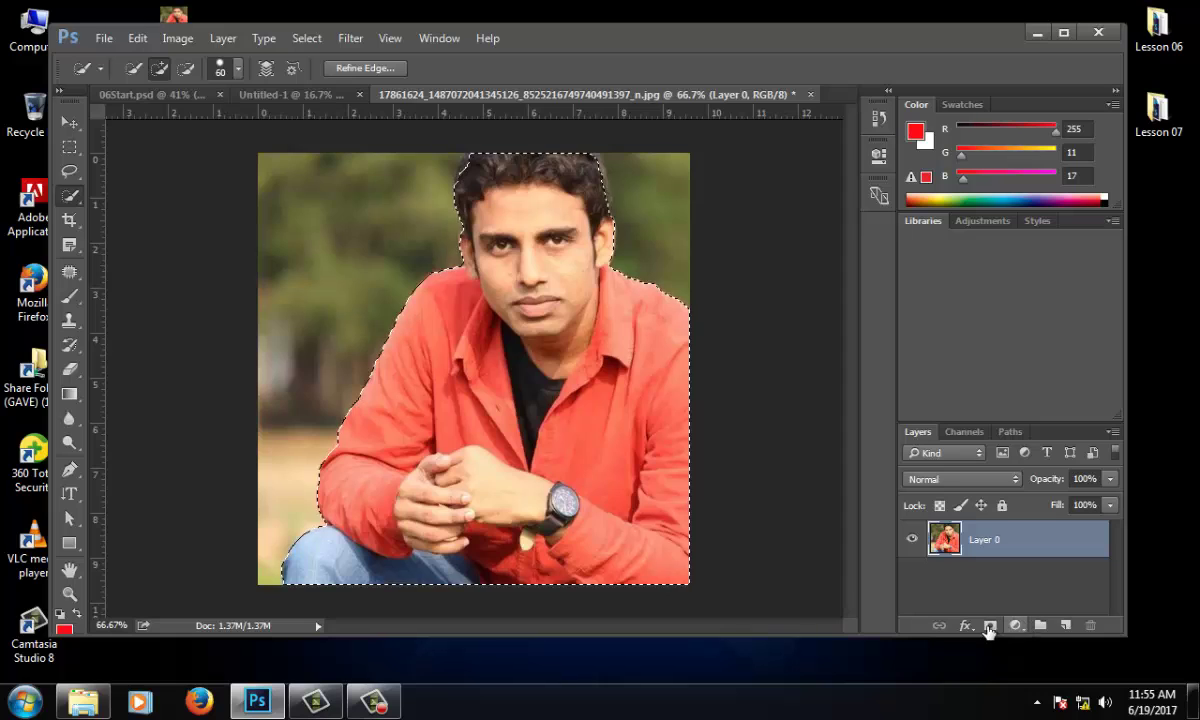
pyautogui.click(990, 625)
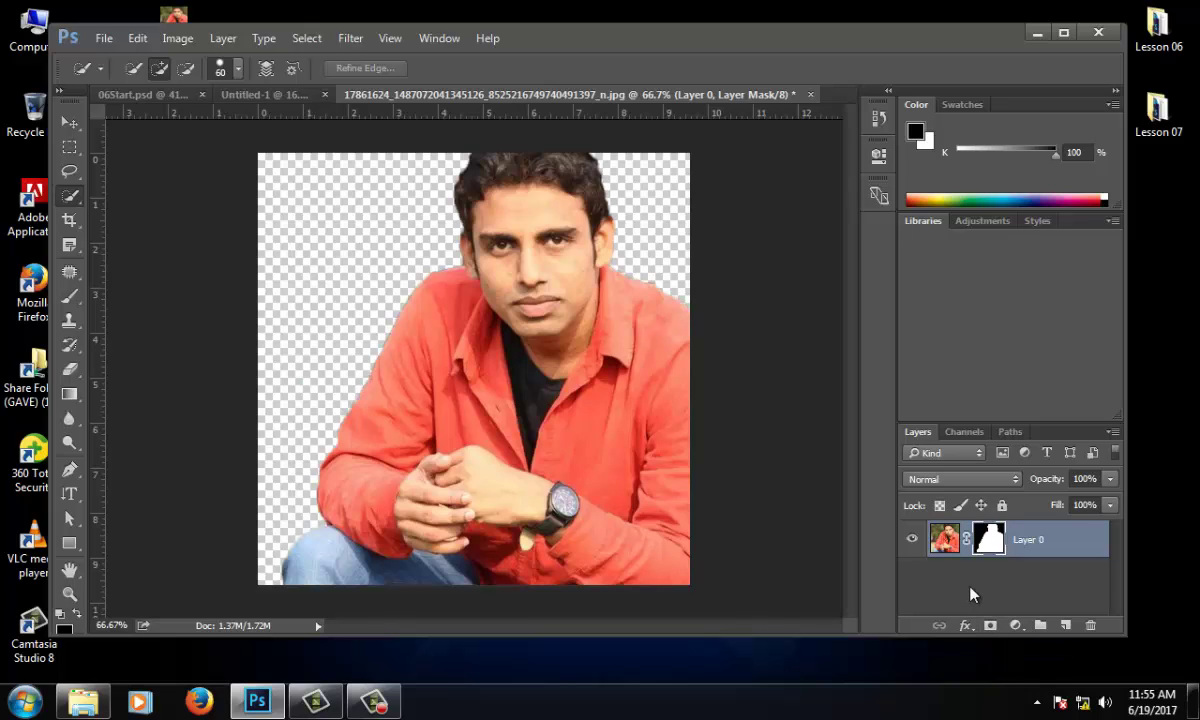
# - Open the Mask Edge refinement for Layer 0's layer mask and keep the portrait in view
pyautogui.scroll(1, 433, 285)
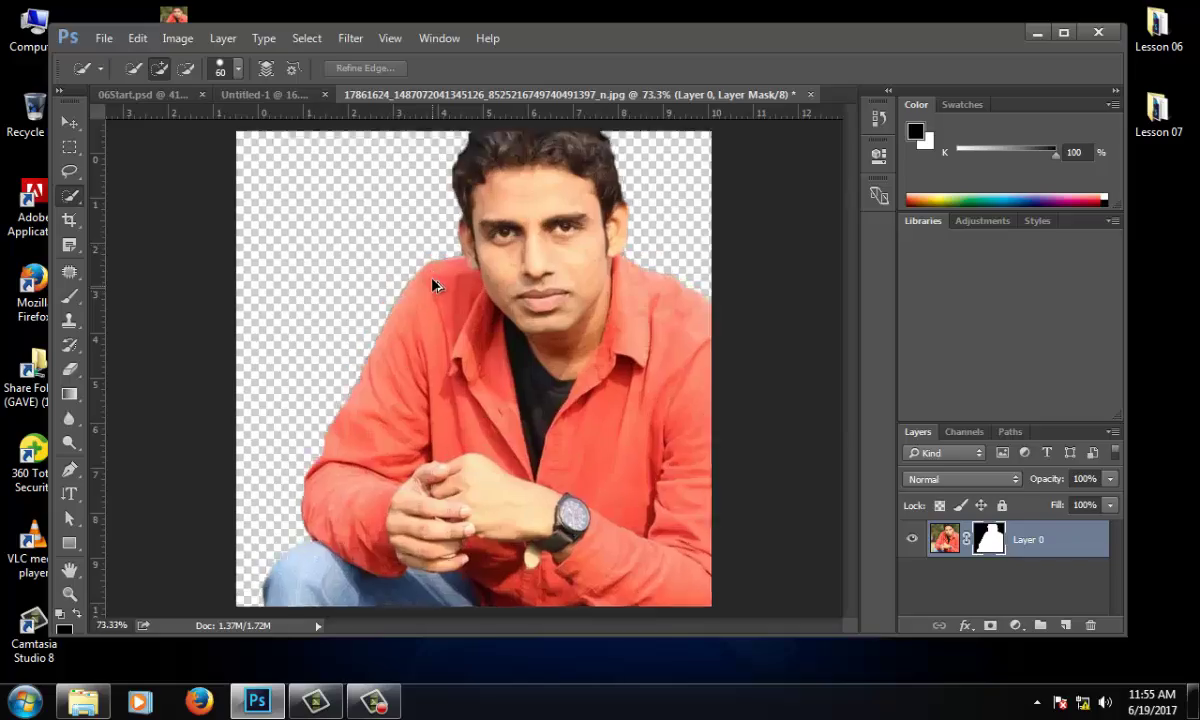
pyautogui.scroll(20, 433, 283)
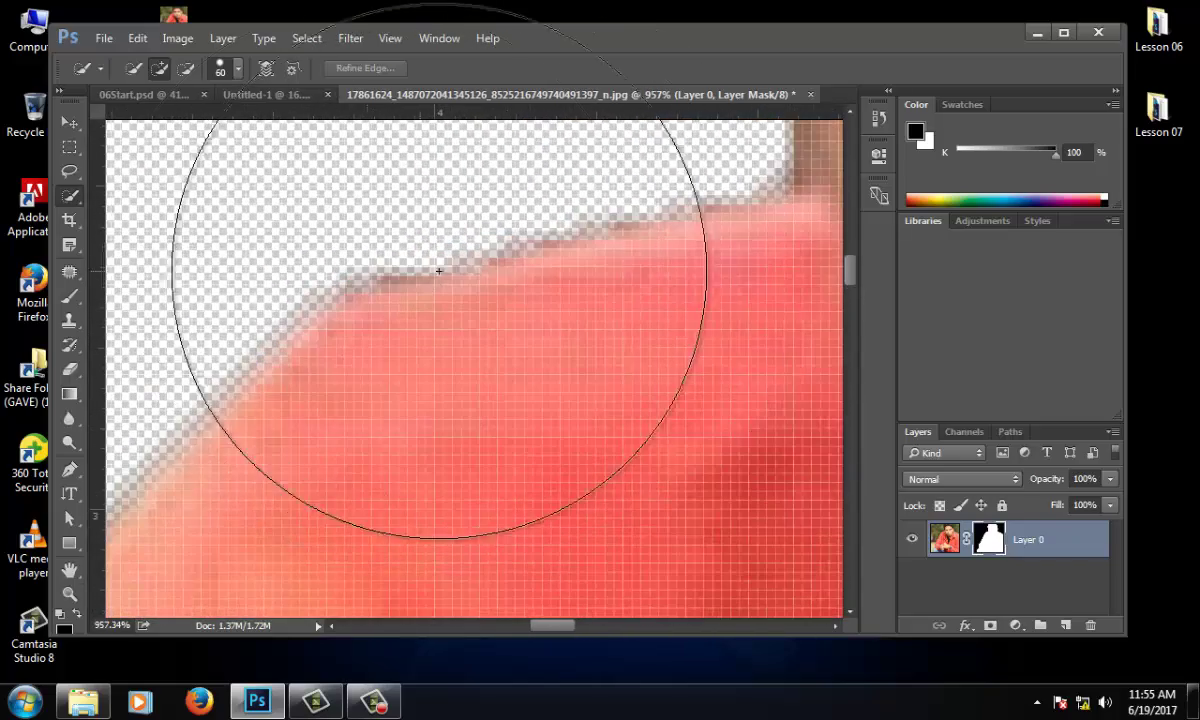
pyautogui.scroll(-20, 438, 270)
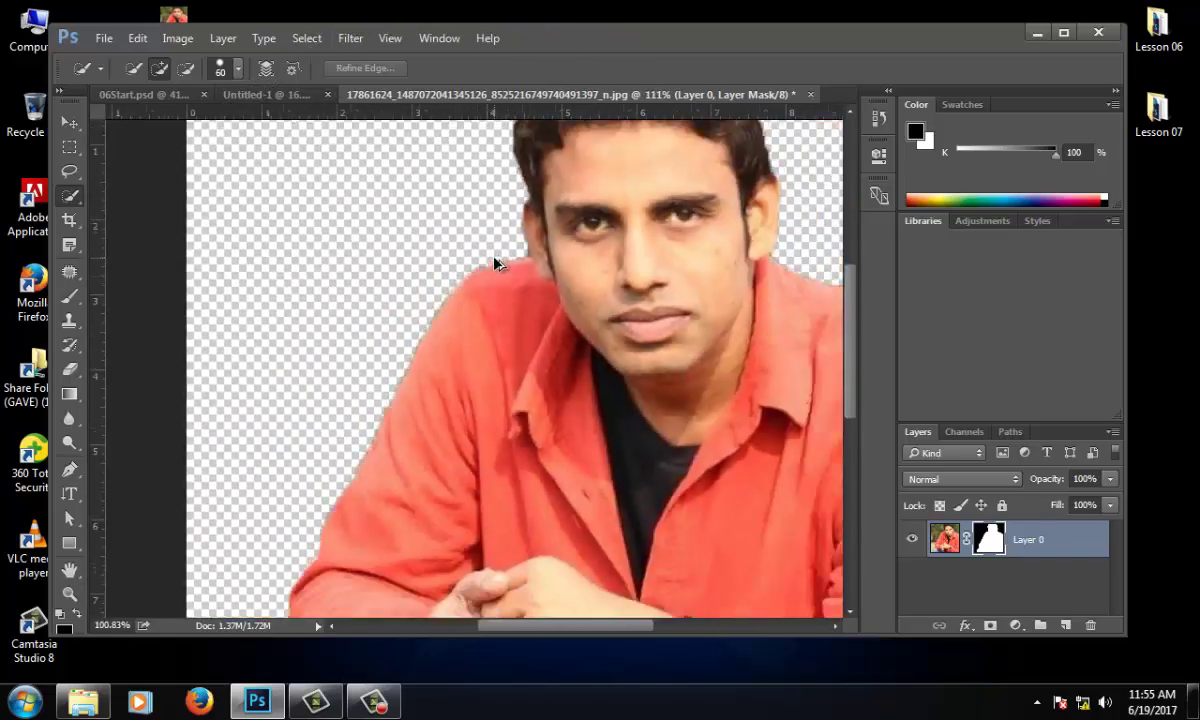
pyautogui.scroll(-3, 497, 262)
pyautogui.doubleClick(990, 540)
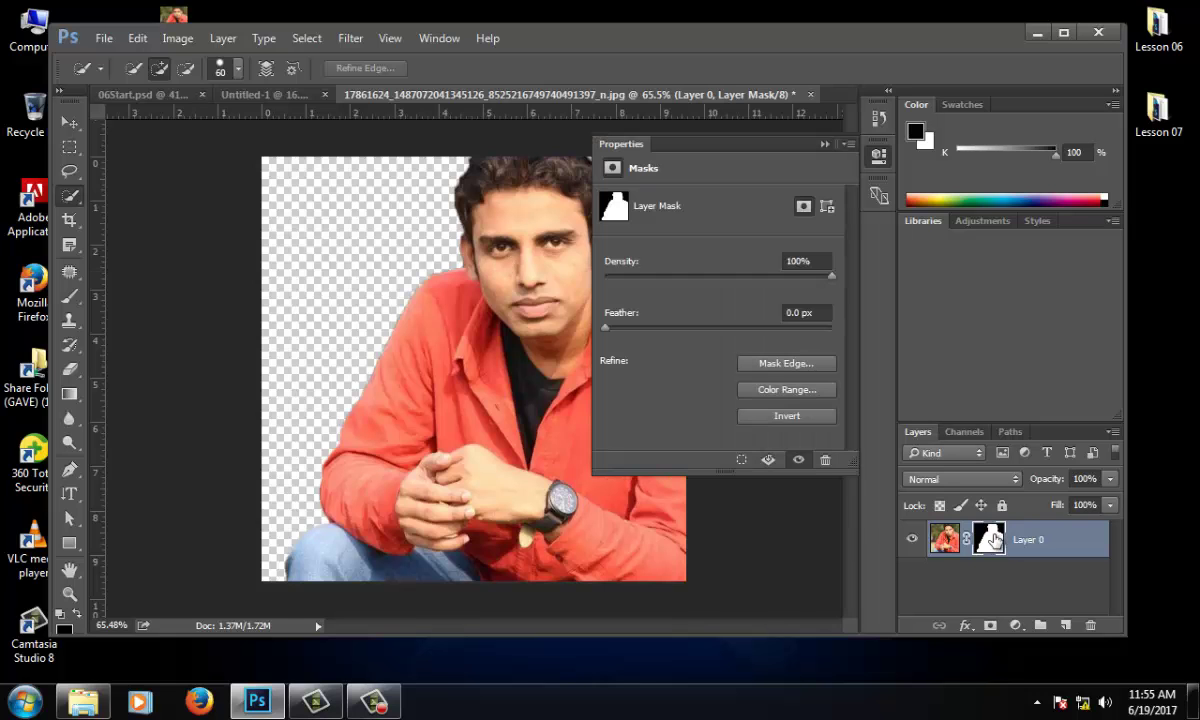
pyautogui.click(782, 364)
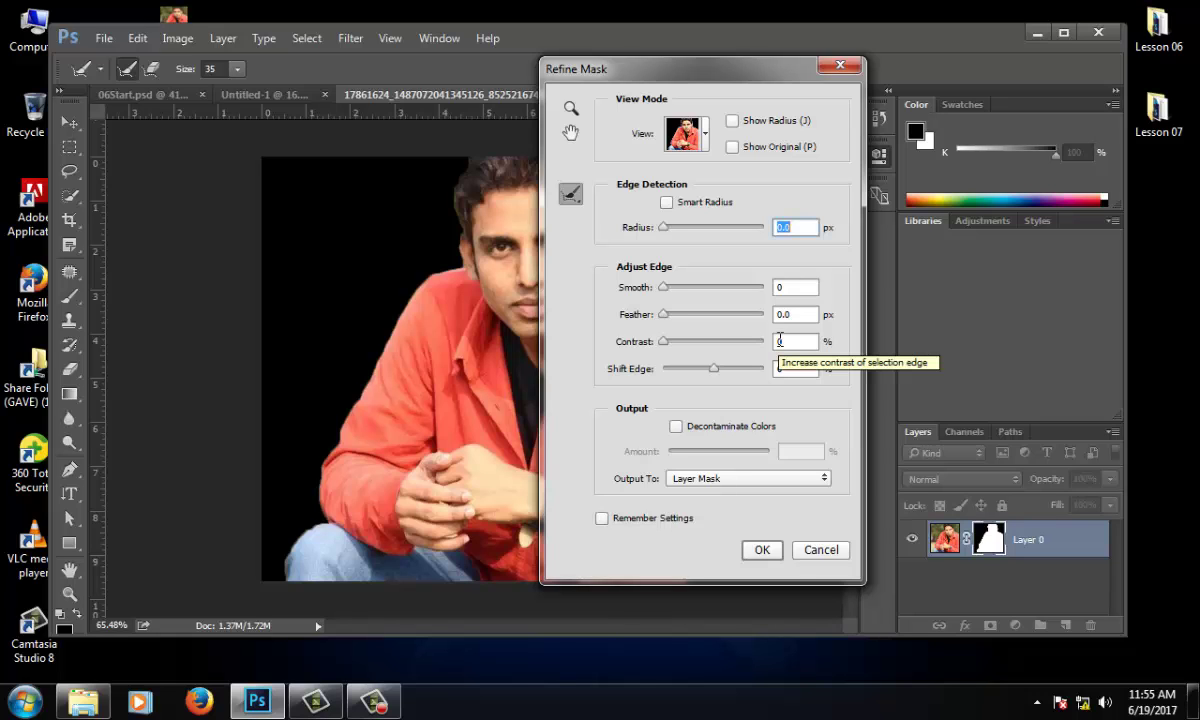
pyautogui.moveTo(640, 75); pyautogui.dragTo(773, 91)
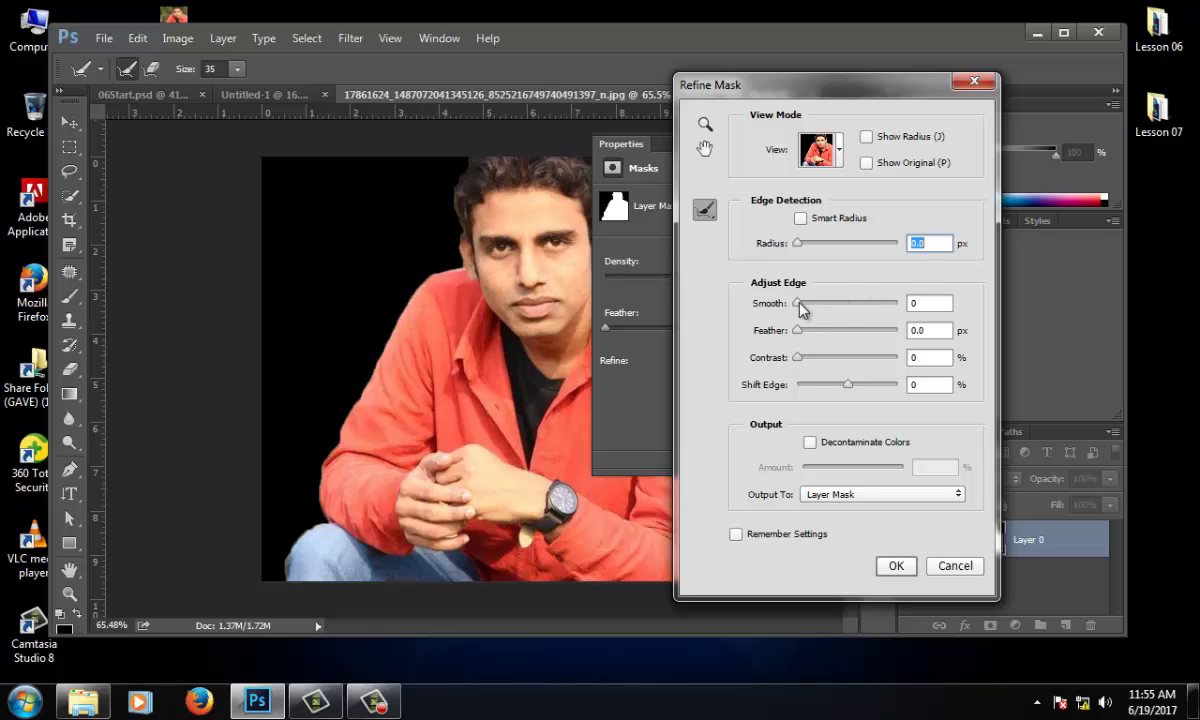
# - Set the mask's edge adjustment to Smooth 7 and Feather 2.8 px
pyautogui.moveTo(797, 303); pyautogui.dragTo(900, 304)
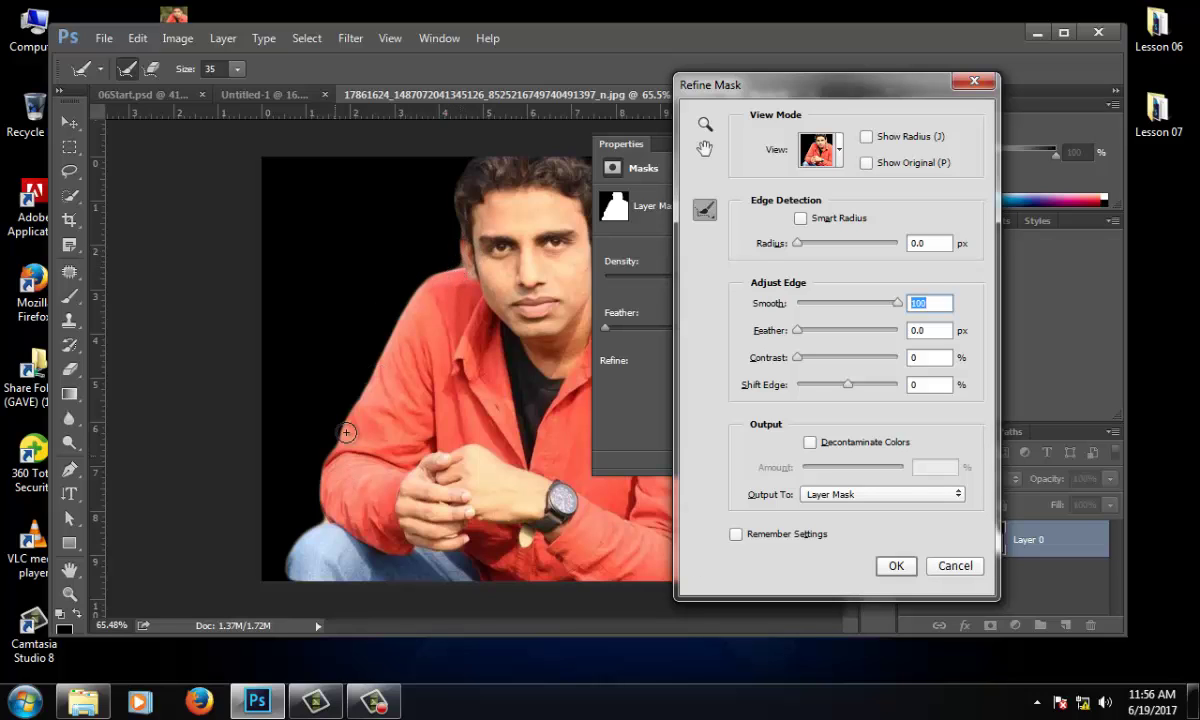
pyautogui.press('alt')
pyautogui.moveTo(877, 310)
pyautogui.mouseDown()
pyautogui.moveTo(810, 303)
pyautogui.moveTo(897, 303)
pyautogui.mouseUp()
pyautogui.moveTo(843, 301); pyautogui.dragTo(820, 340)
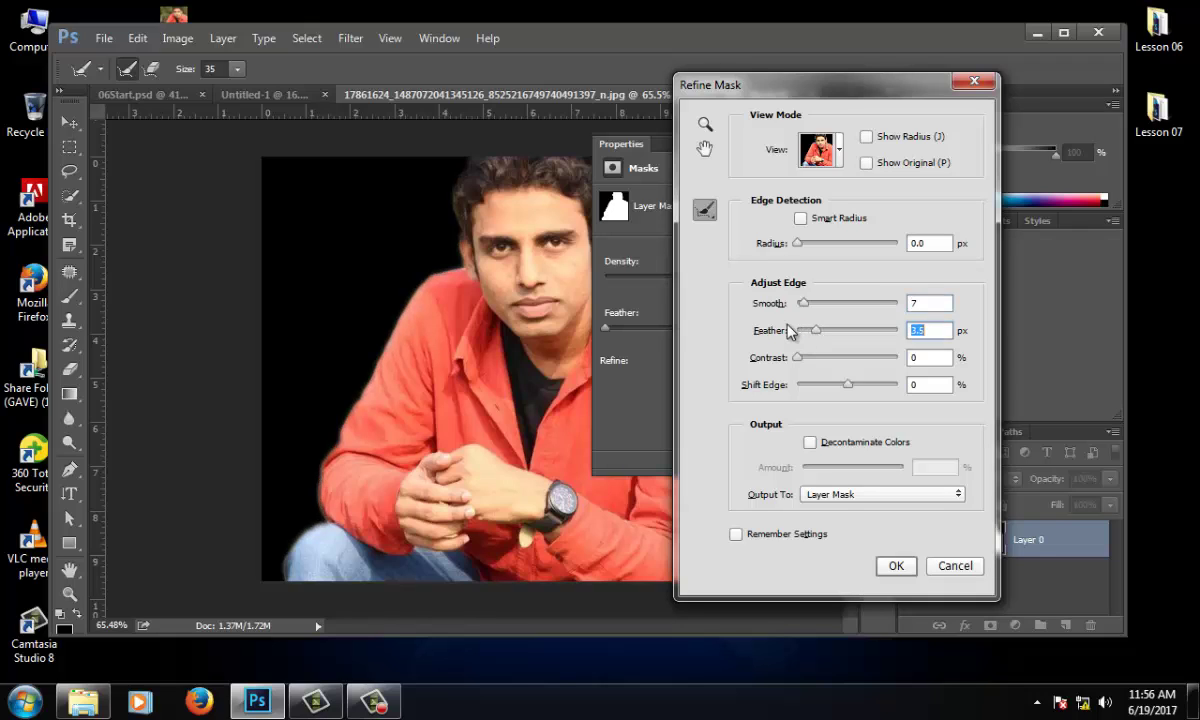
pyautogui.moveTo(816, 332)
pyautogui.mouseDown()
pyautogui.moveTo(893, 333)
pyautogui.moveTo(813, 335)
pyautogui.mouseUp()
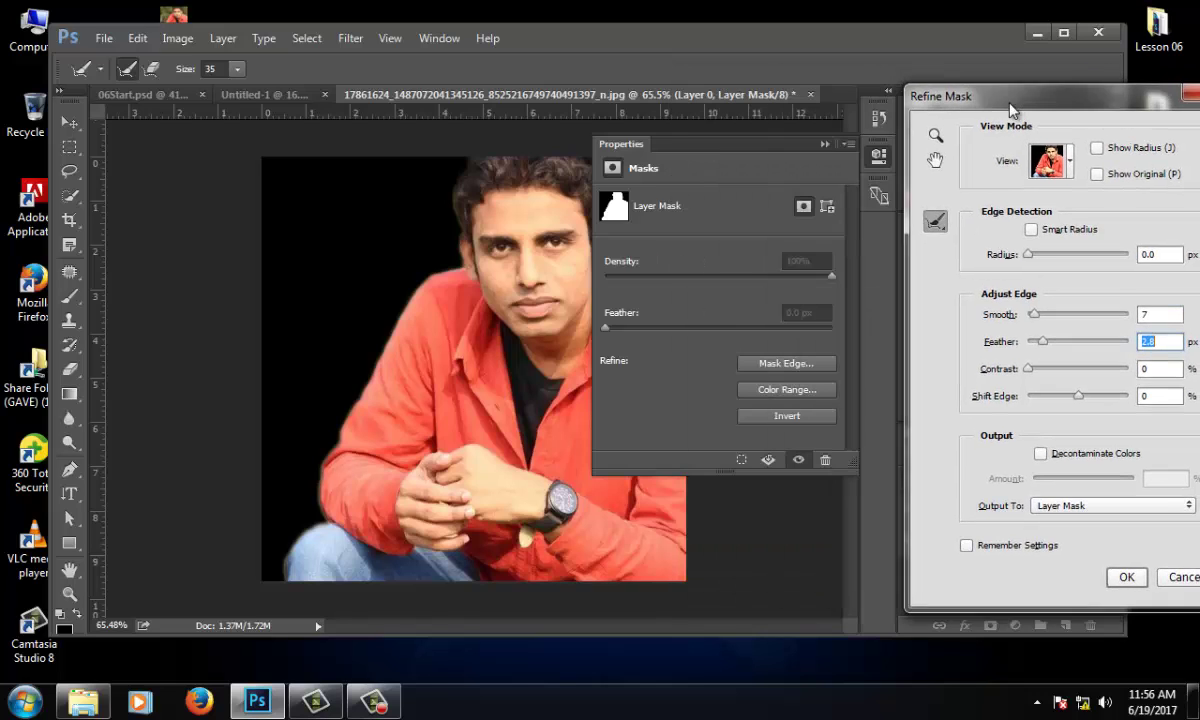
# - Switch the Refine Mask preview to the On Layers view
pyautogui.moveTo(721, 83); pyautogui.dragTo(737, 104)
pyautogui.click(790, 162)
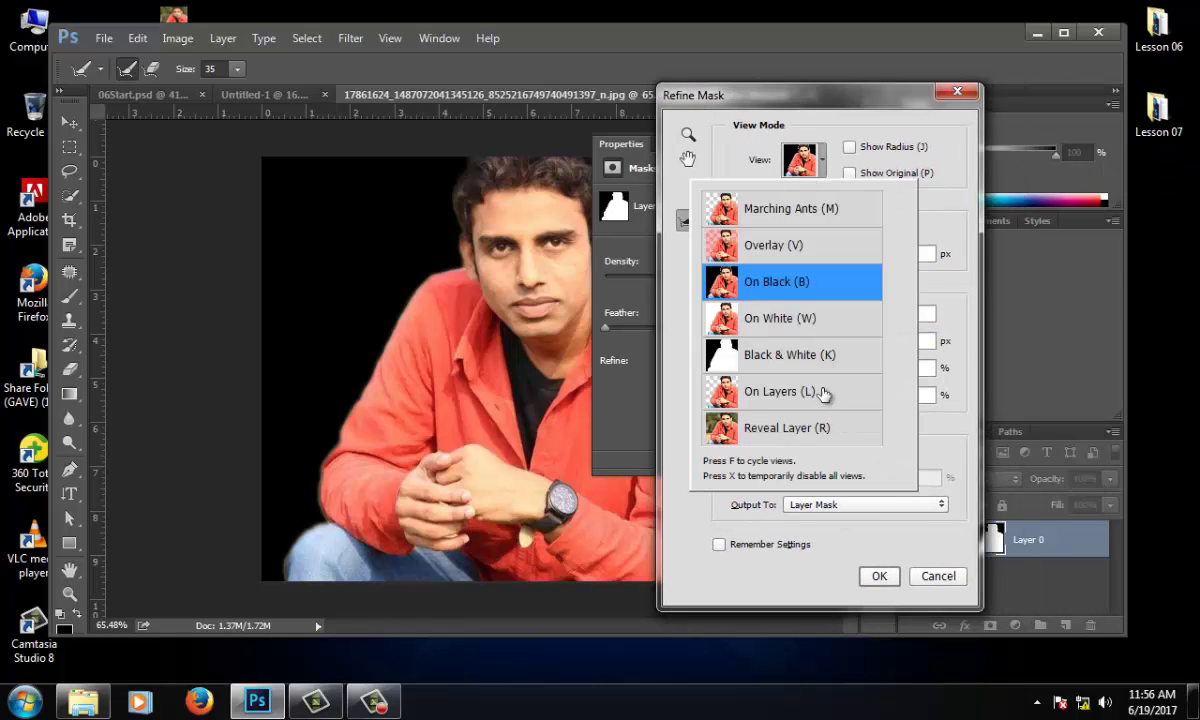
pyautogui.click(765, 350)
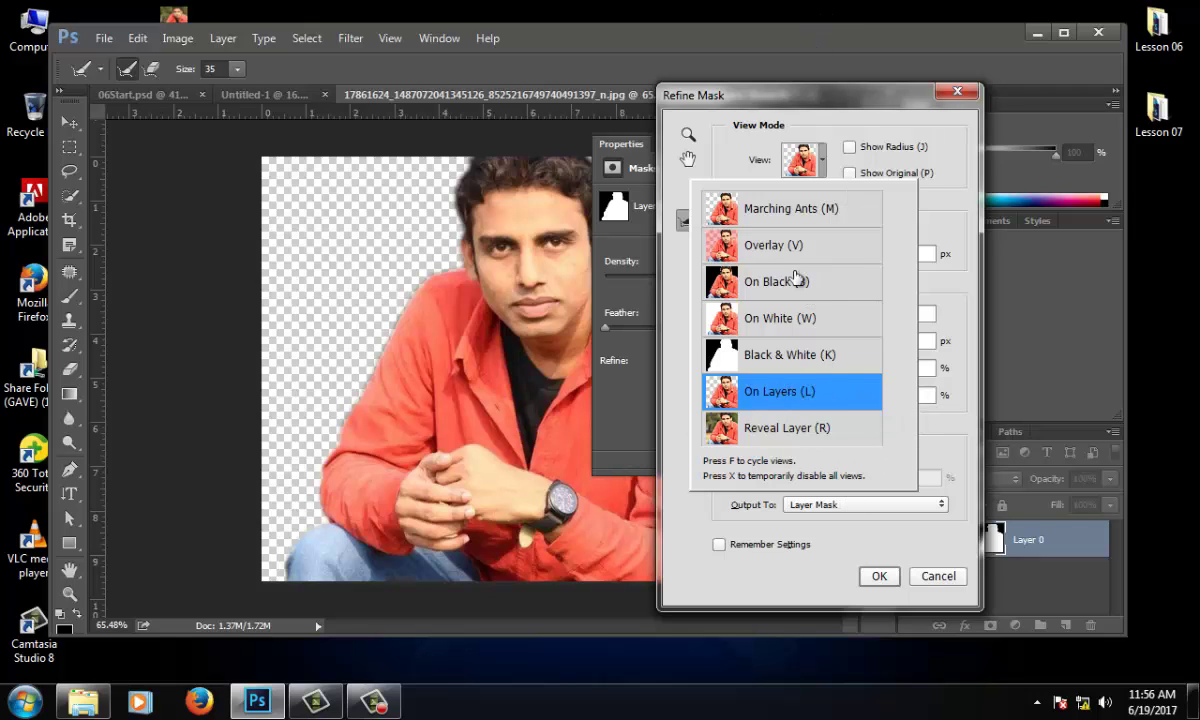
pyautogui.click(803, 168)
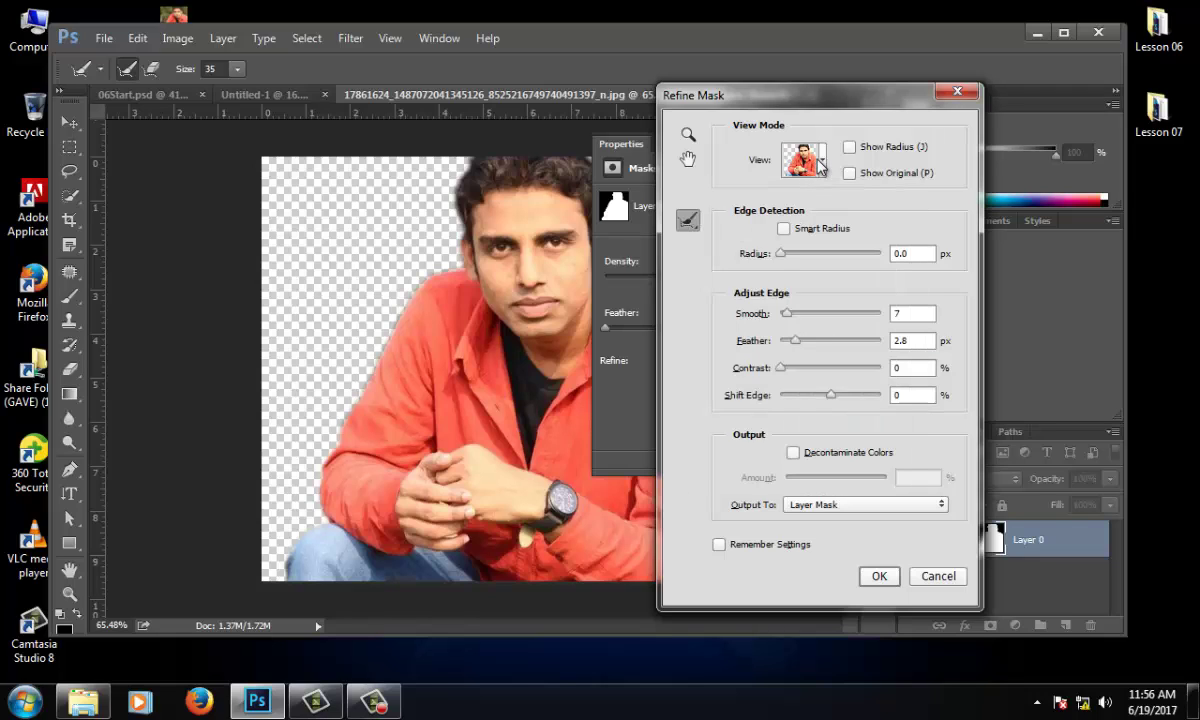
# - Shift the mask edge to -29%, decontaminate colors at 50%, and output to a new layer with layer mask
pyautogui.moveTo(830, 396)
pyautogui.mouseDown()
pyautogui.moveTo(870, 402)
pyautogui.moveTo(753, 394)
pyautogui.moveTo(857, 395)
pyautogui.moveTo(804, 399)
pyautogui.moveTo(827, 400)
pyautogui.mouseUp()
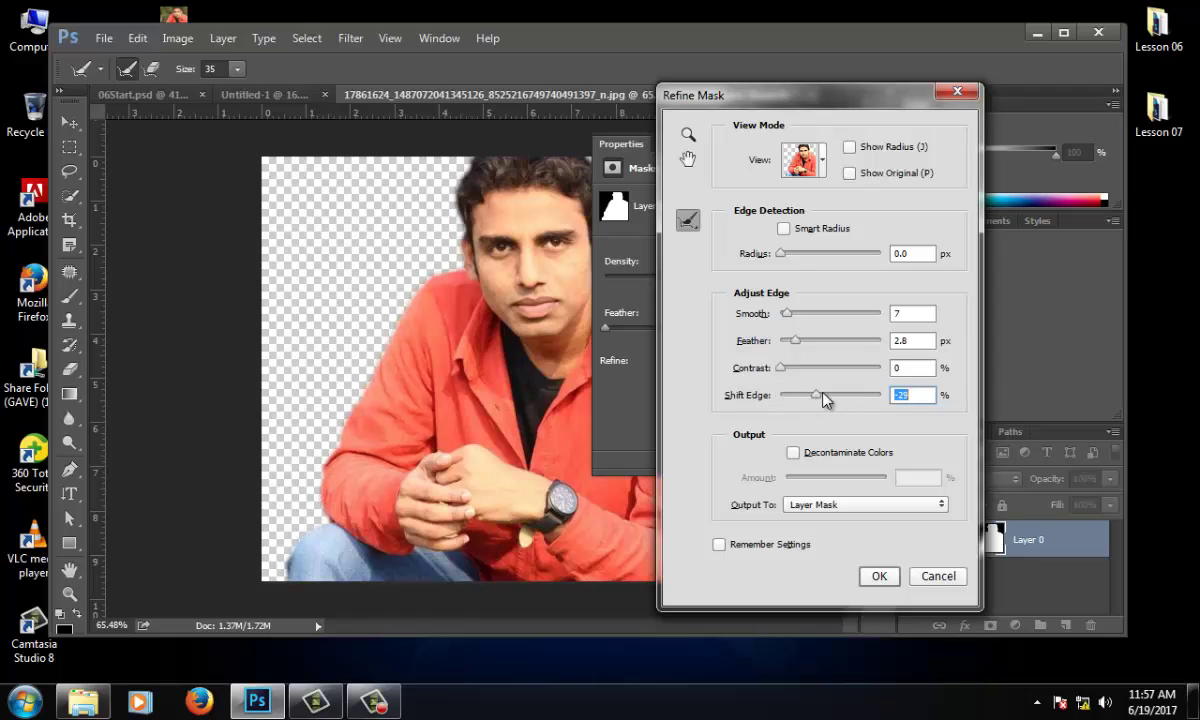
pyautogui.click(794, 453)
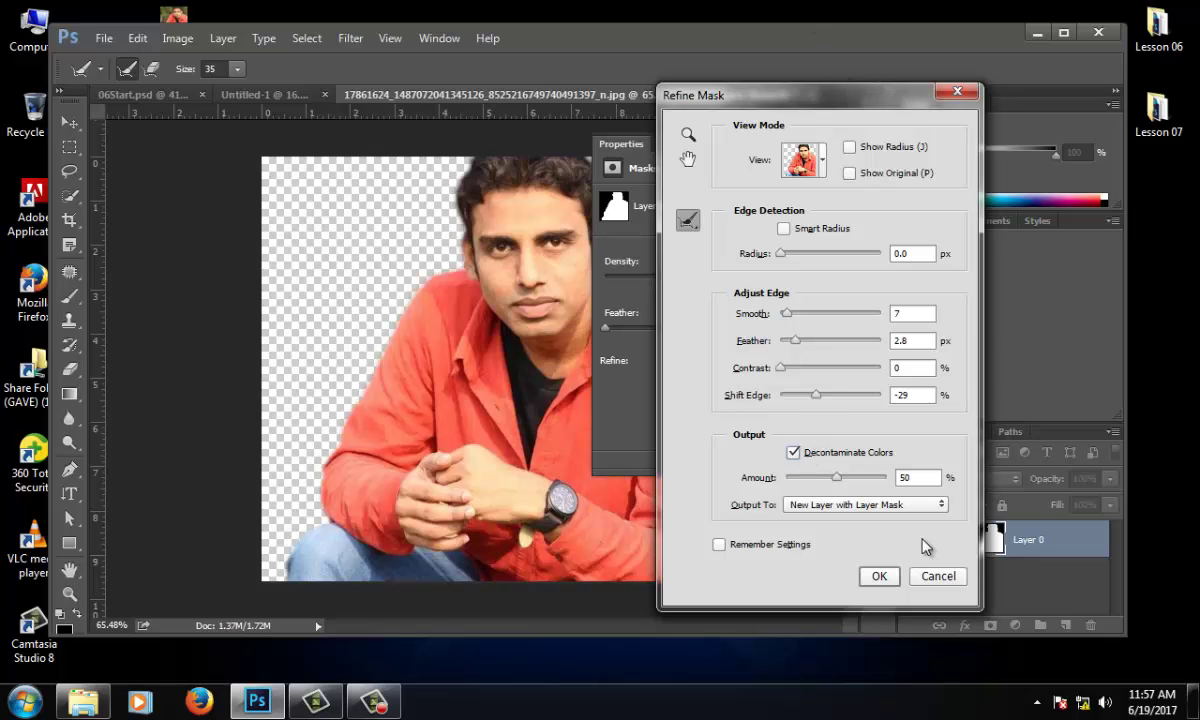
pyautogui.click(879, 576)
# - Examine the refined mask edge along the man's shoulder and sleeve
pyautogui.scroll(10, 368, 212)
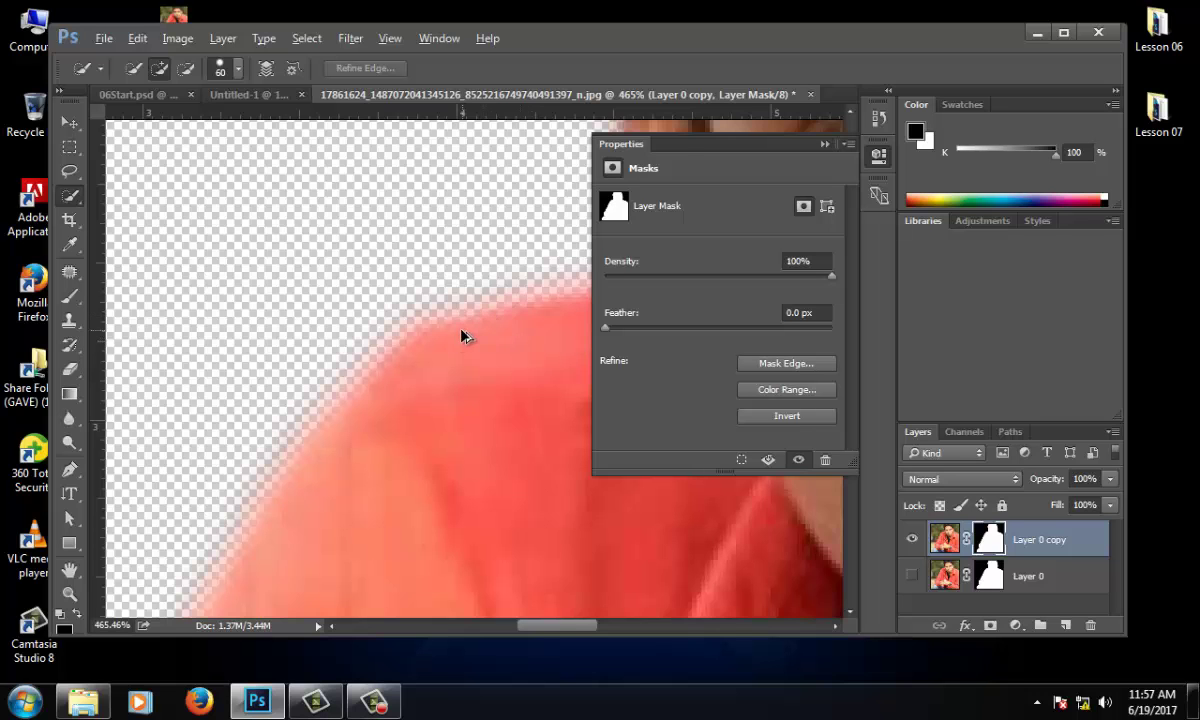
pyautogui.scroll(3, 490, 325)
pyautogui.scroll(-8, 370, 390)
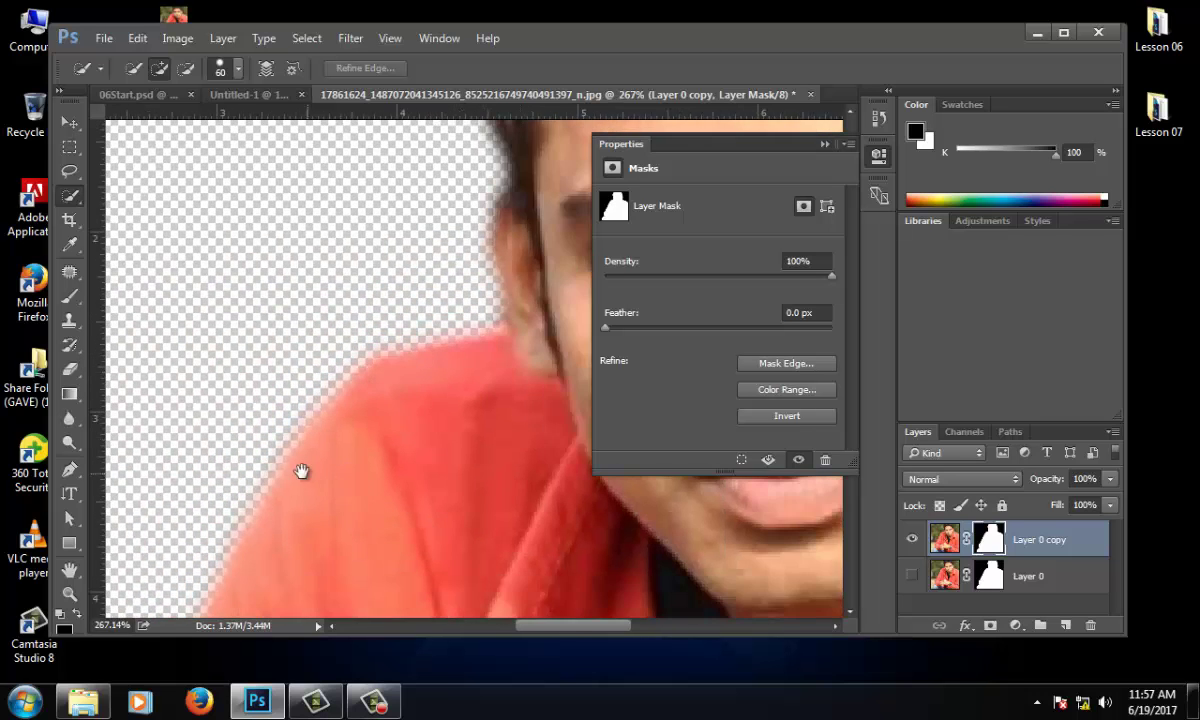
pyautogui.scroll(3, 386, 347)
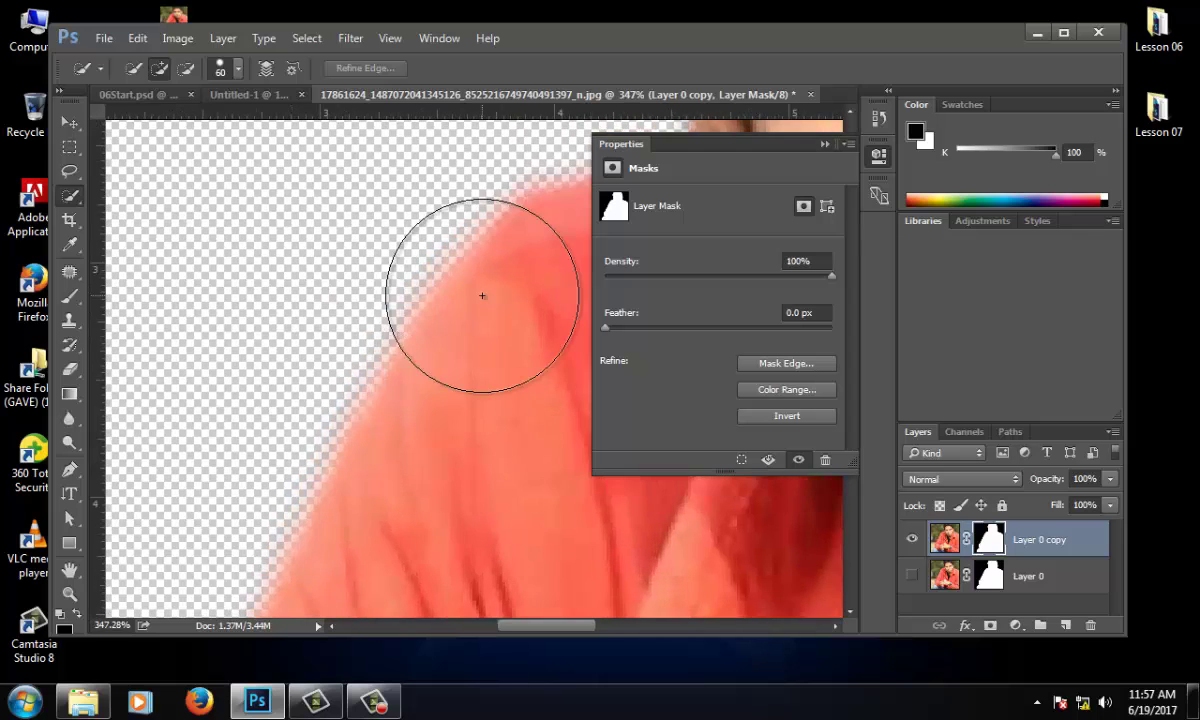
pyautogui.click(824, 145)
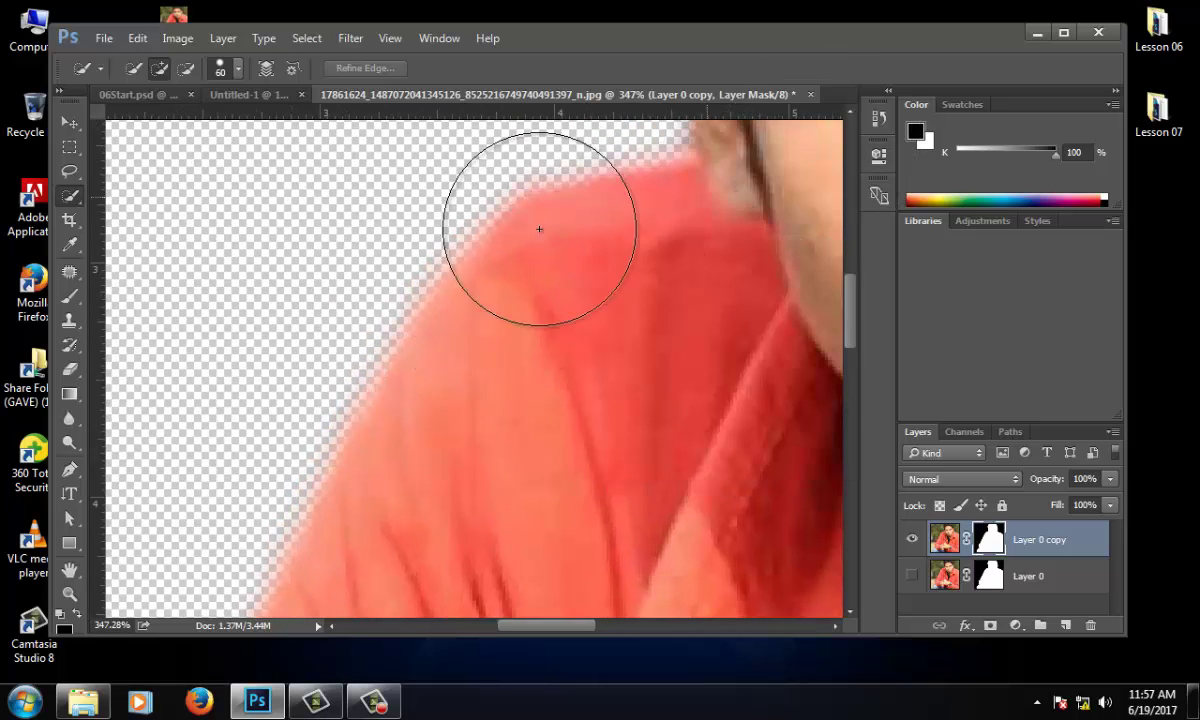
pyautogui.scroll(-8, 518, 283)
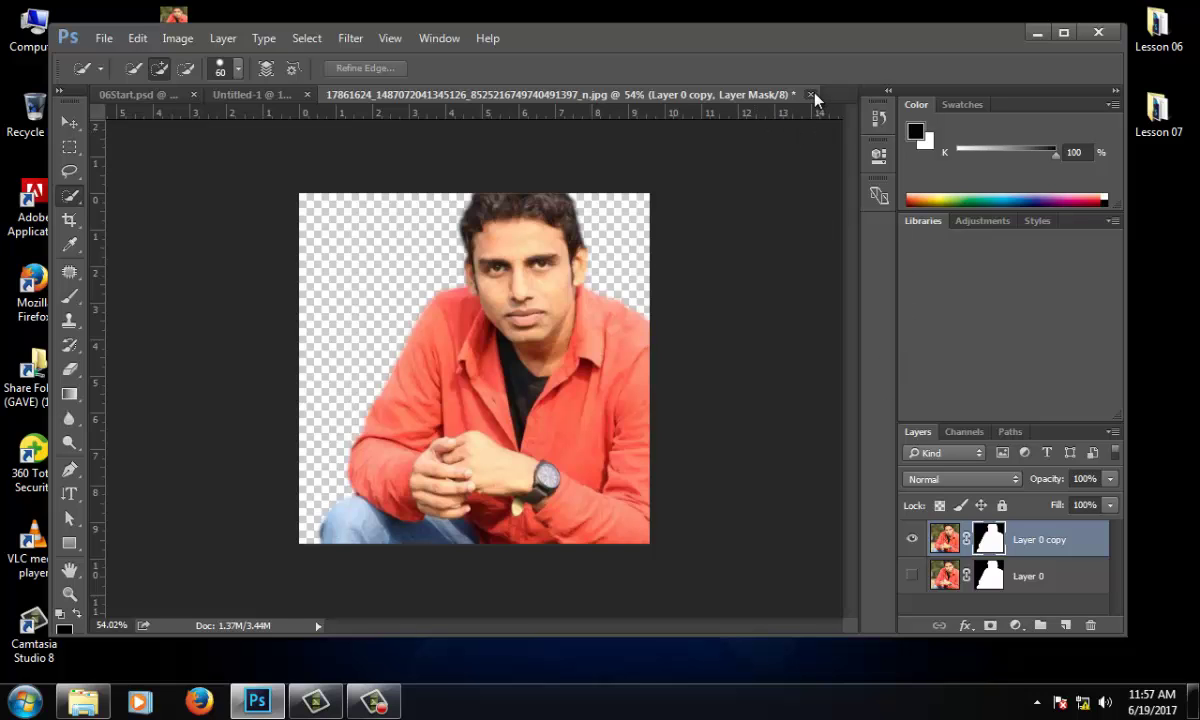
# - Close the masked portrait without saving, reopen the original photo from the Desktop and unlock its background layer
pyautogui.click(811, 94)
pyautogui.click(603, 289)
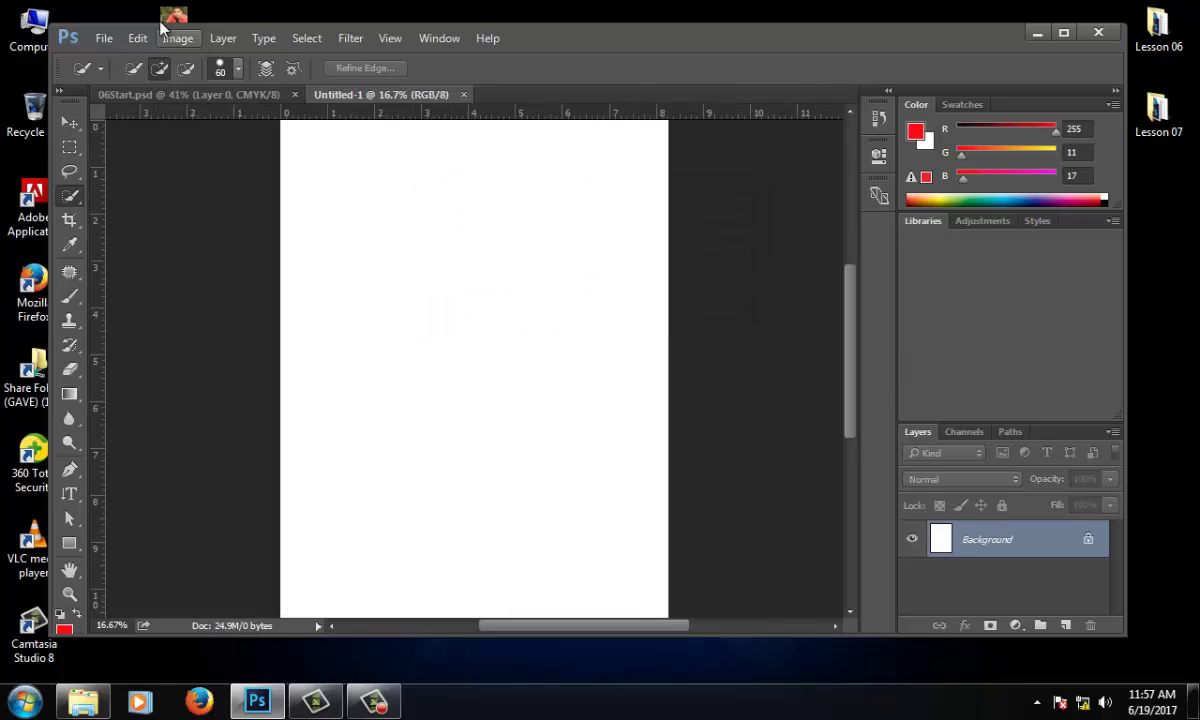
pyautogui.click(102, 37)
pyautogui.click(147, 77)
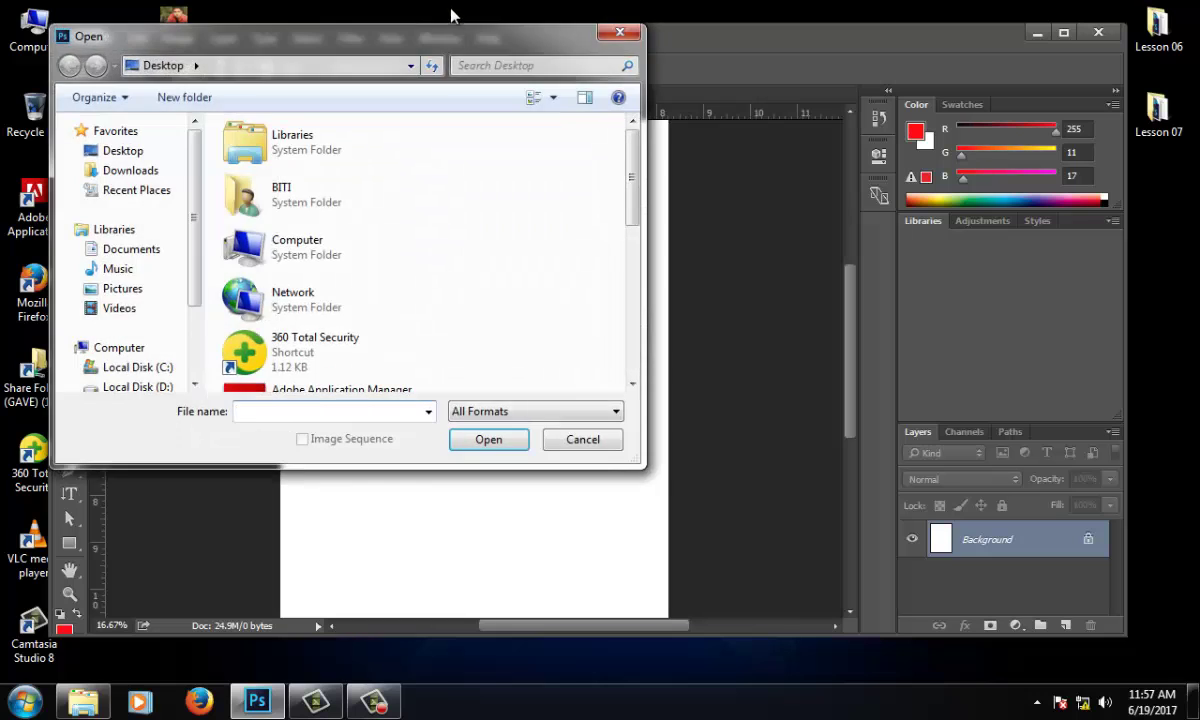
pyautogui.scroll(-2, 680, 300)
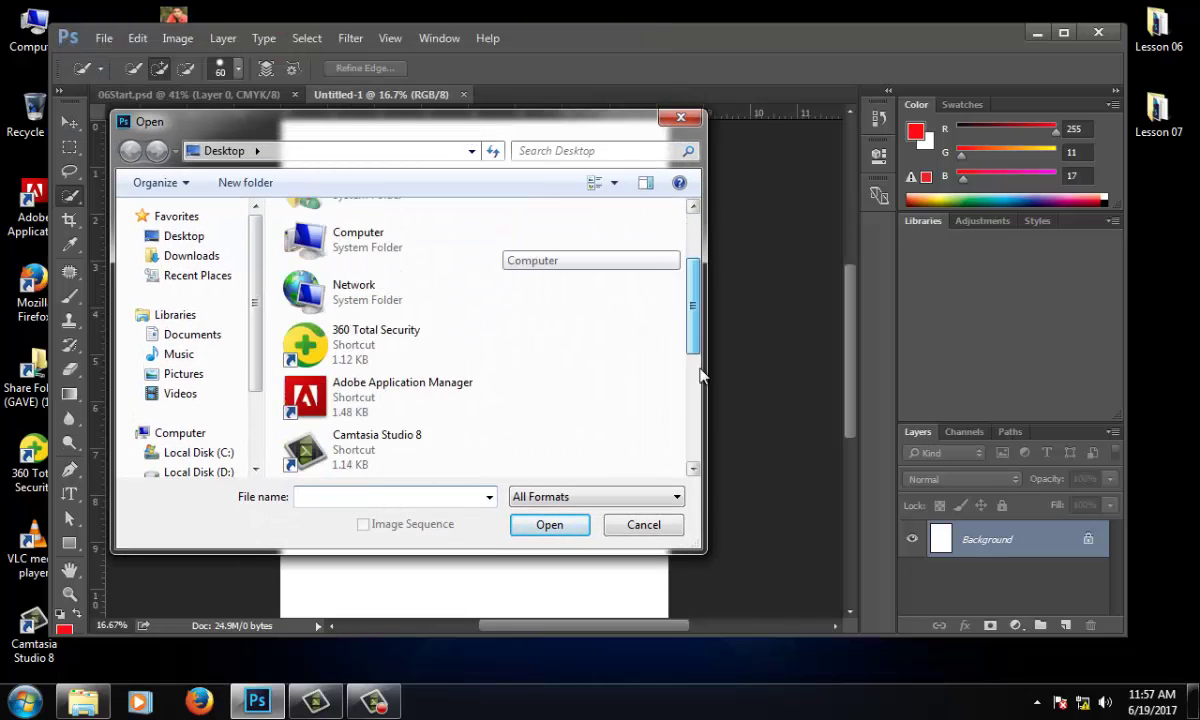
pyautogui.scroll(-5, 700, 374)
pyautogui.doubleClick(490, 398)
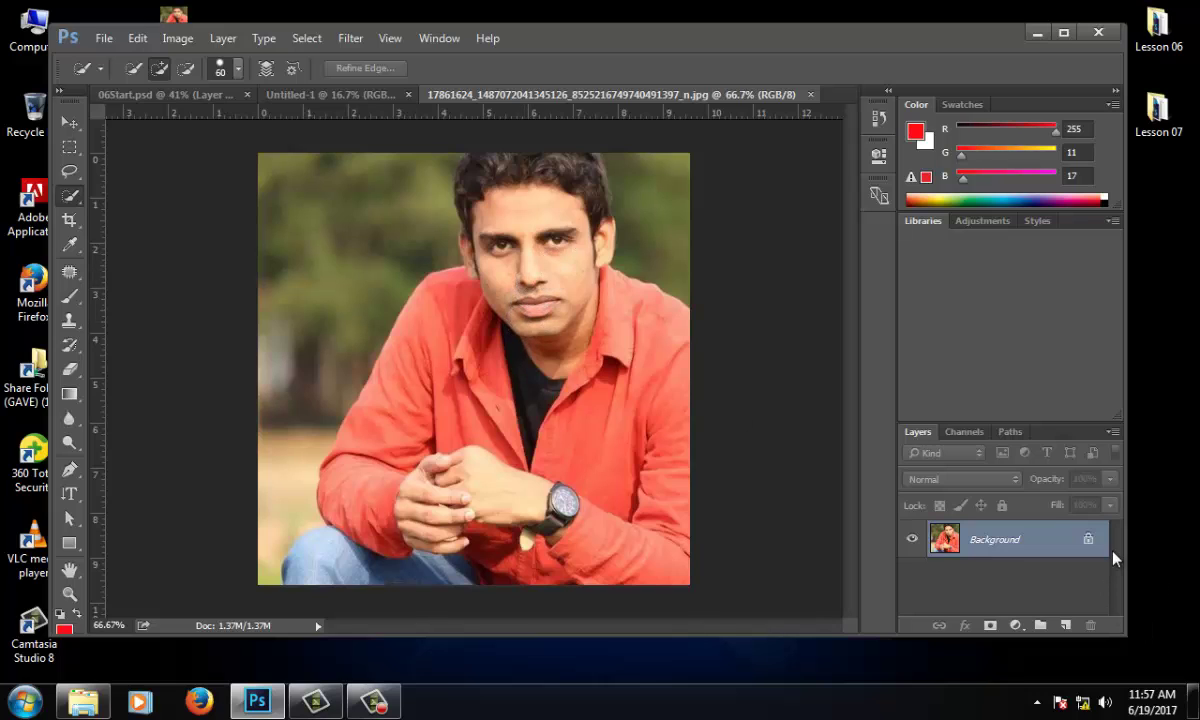
pyautogui.click(1087, 541)
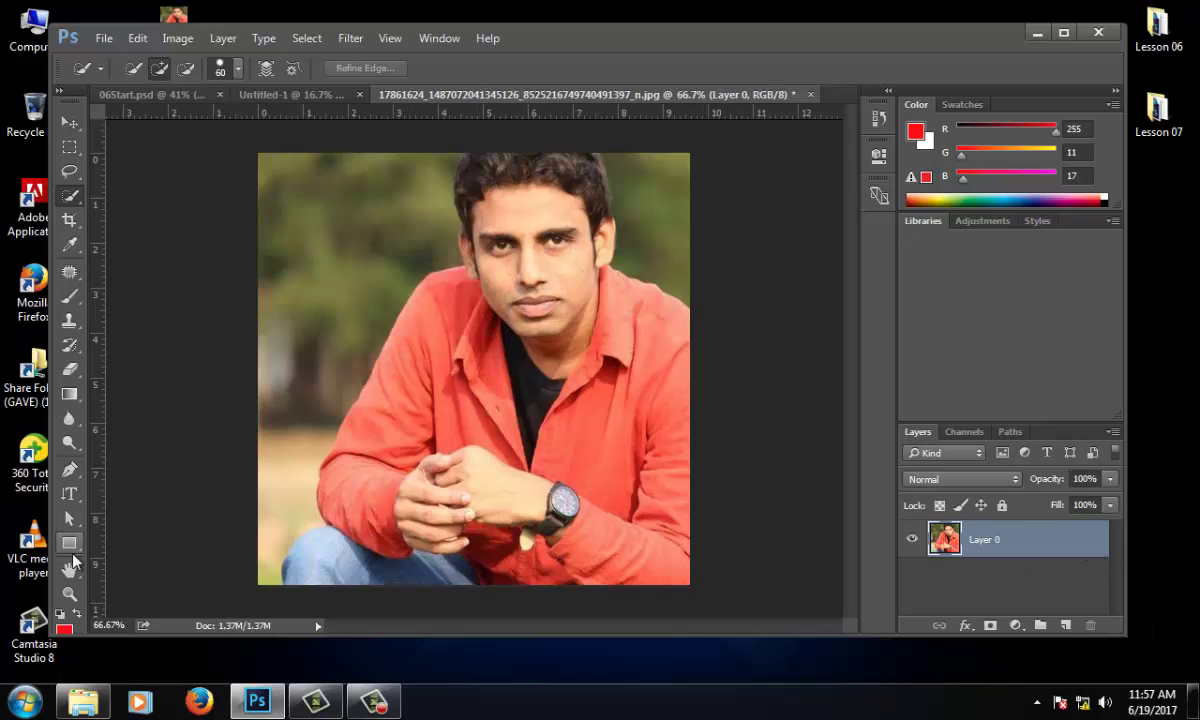
# - Draw a red right-pointing block arrow about 595 by 387 px over the portrait with the Custom Shape tool
pyautogui.click(70, 543)
pyautogui.click(72, 546)
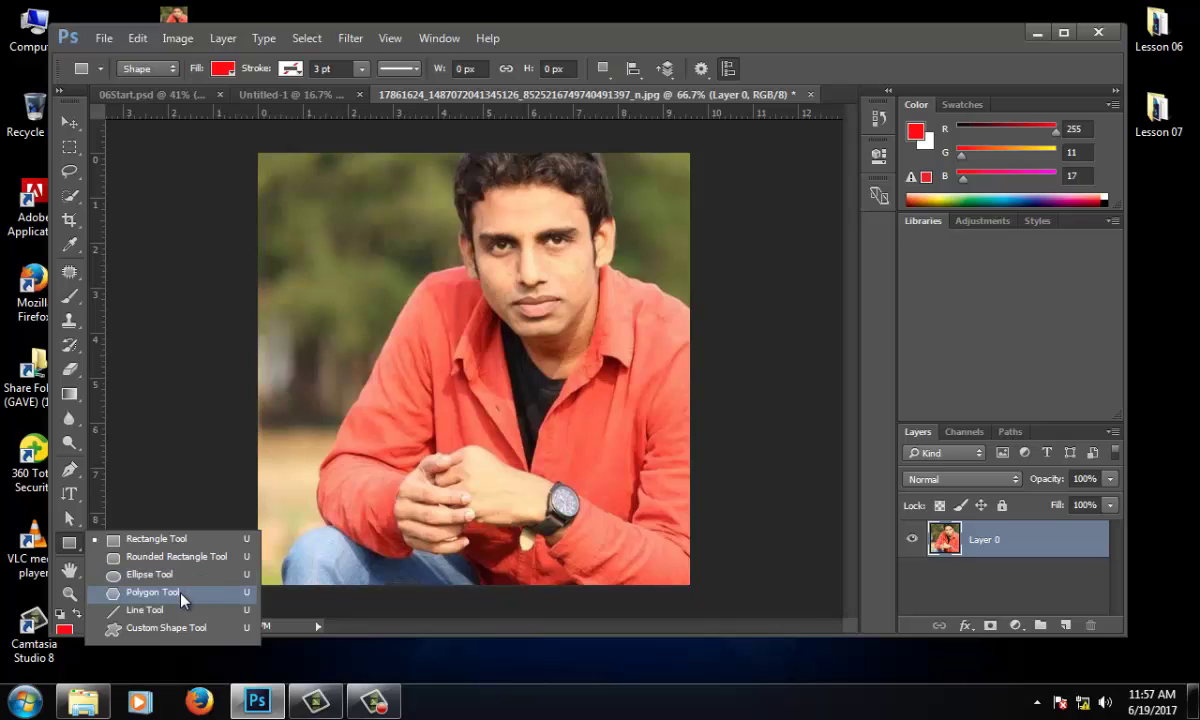
pyautogui.click(170, 627)
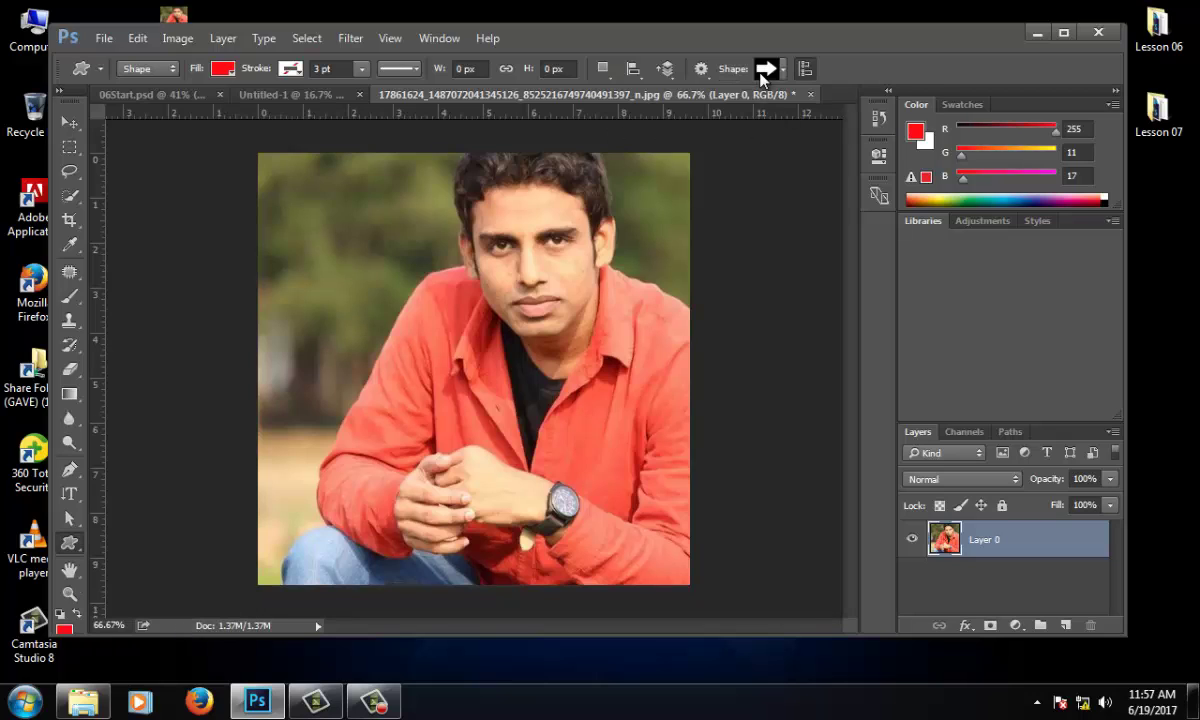
pyautogui.click(762, 70)
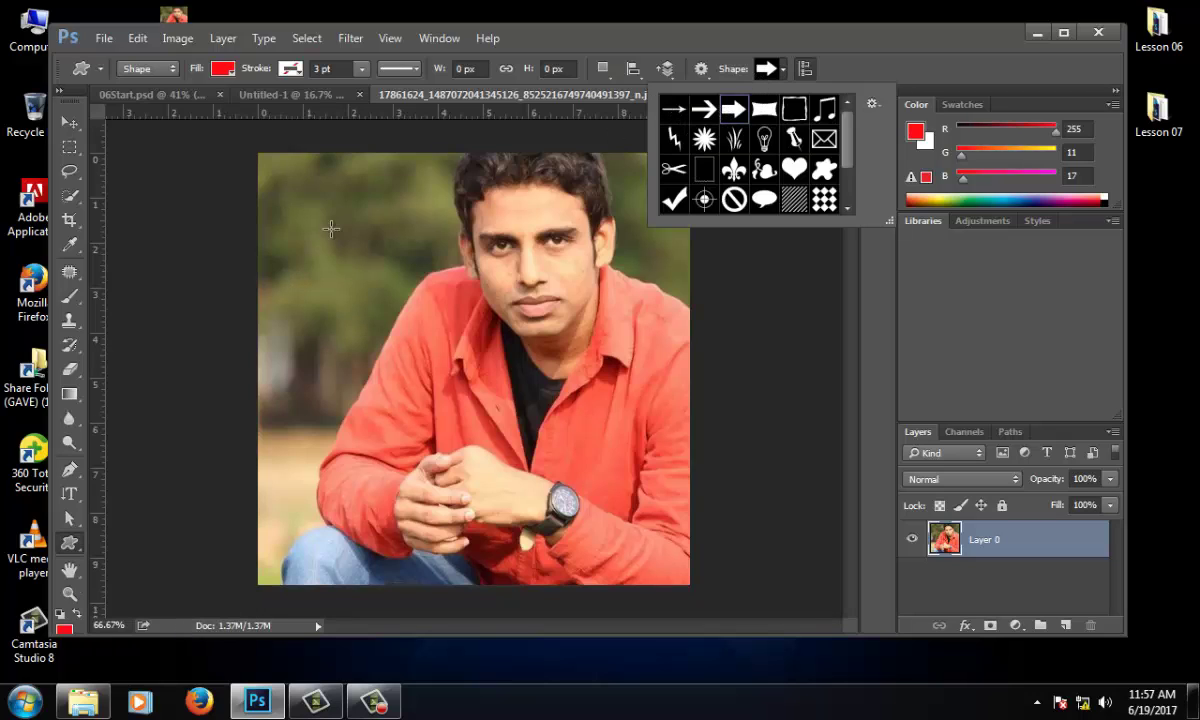
pyautogui.click(265, 197)
pyautogui.moveTo(277, 205); pyautogui.dragTo(648, 446)
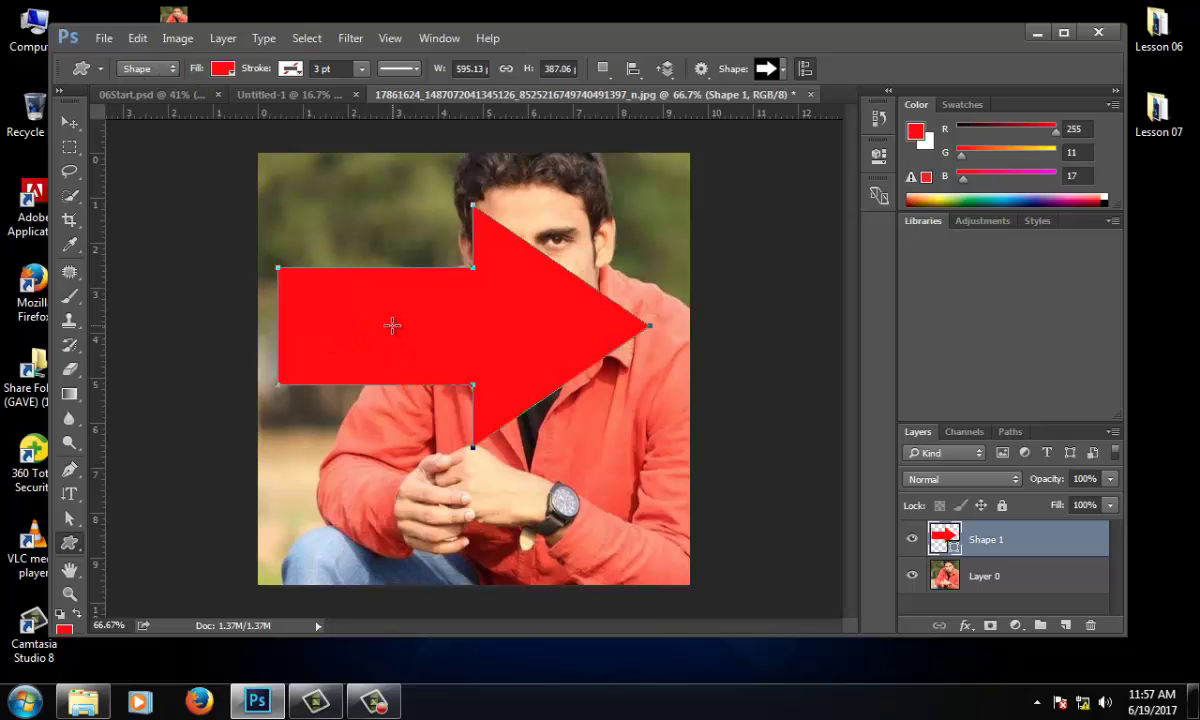
# - Switch the Custom Shape tool to Path mode and delete the red arrow's shape layer
pyautogui.click(147, 68)
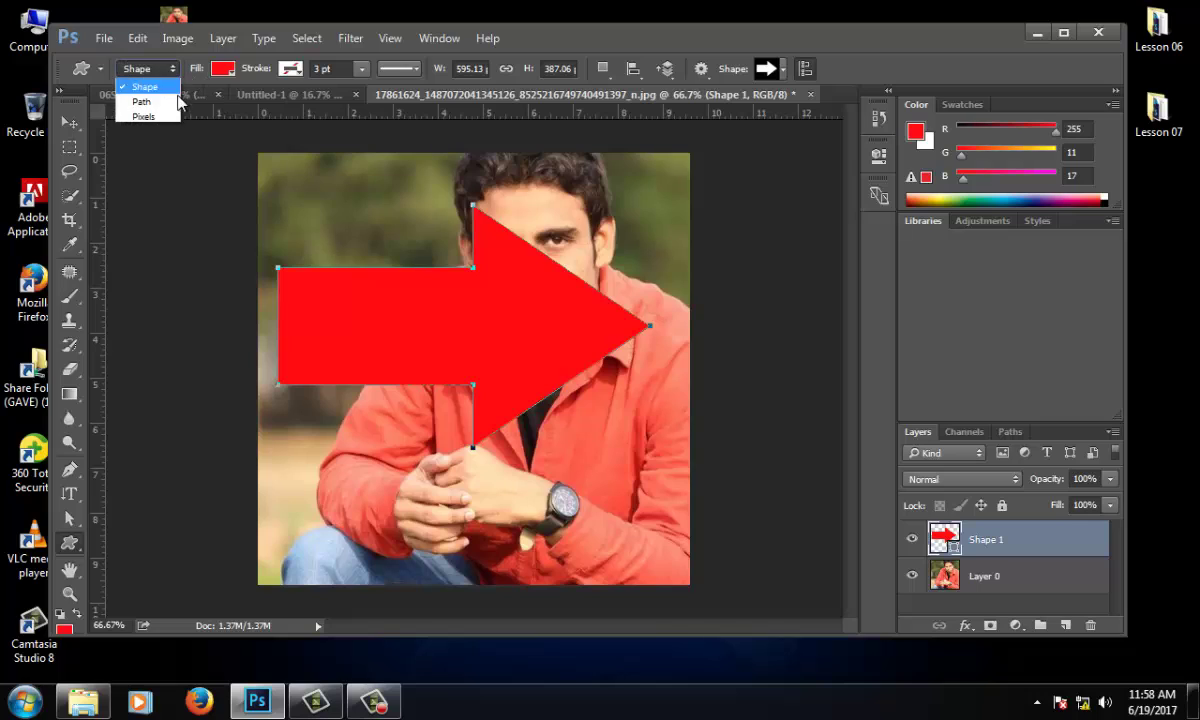
pyautogui.click(146, 98)
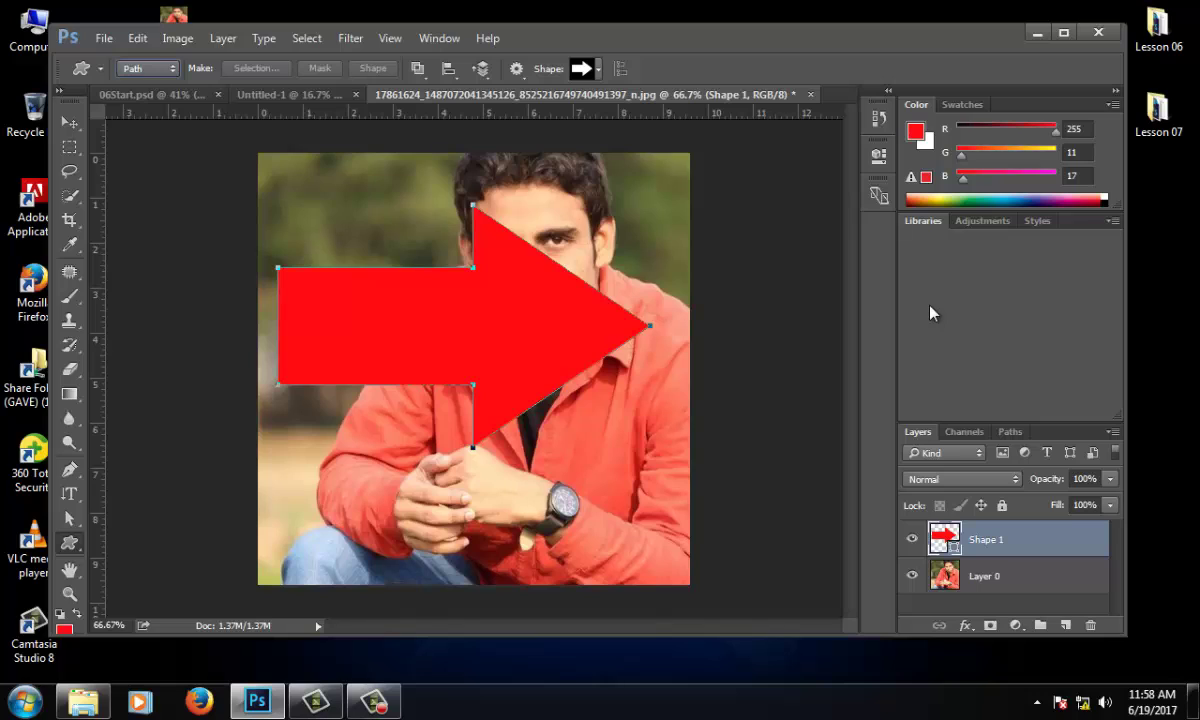
pyautogui.click(69, 122)
pyautogui.press('Delete')
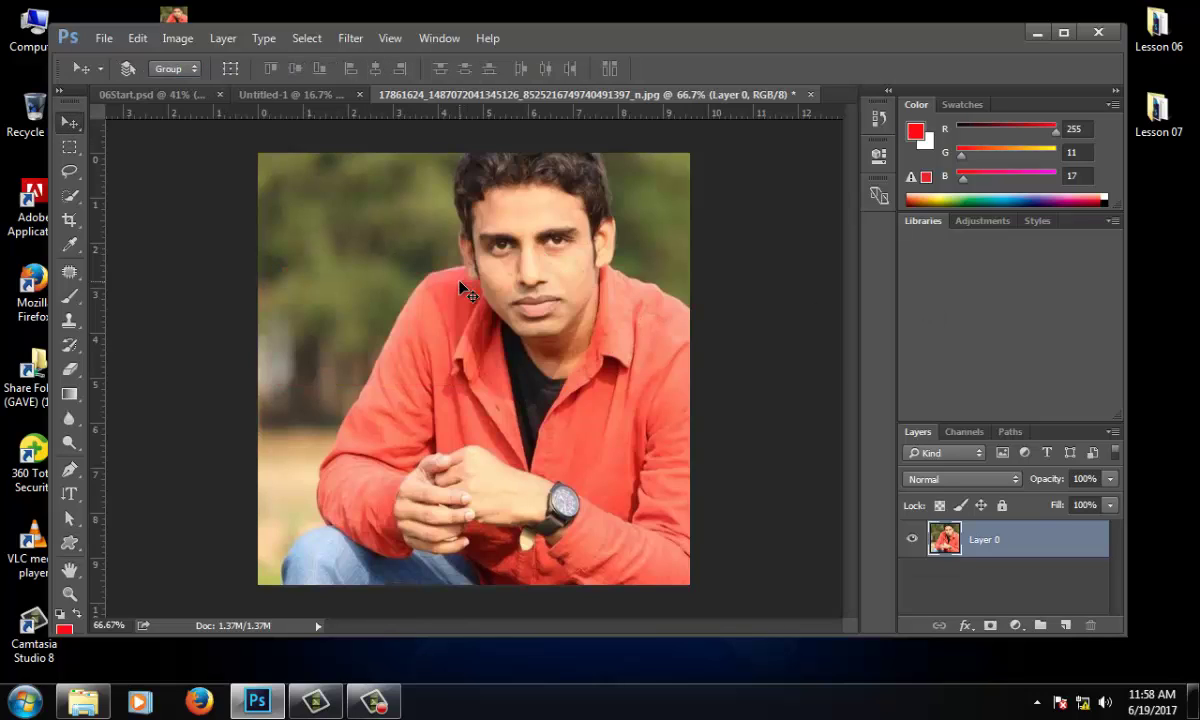
# - Choose the Pen tool and set its drawing mode to Shape
pyautogui.click(69, 468)
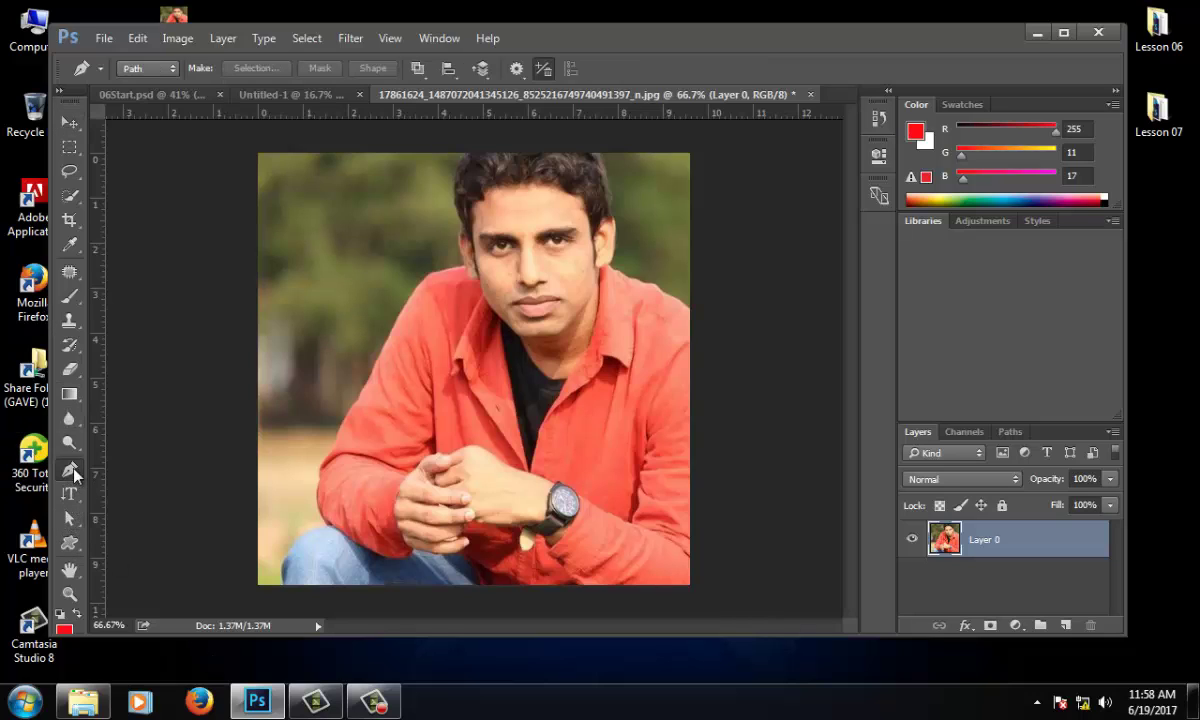
pyautogui.click(146, 68)
pyautogui.click(145, 87)
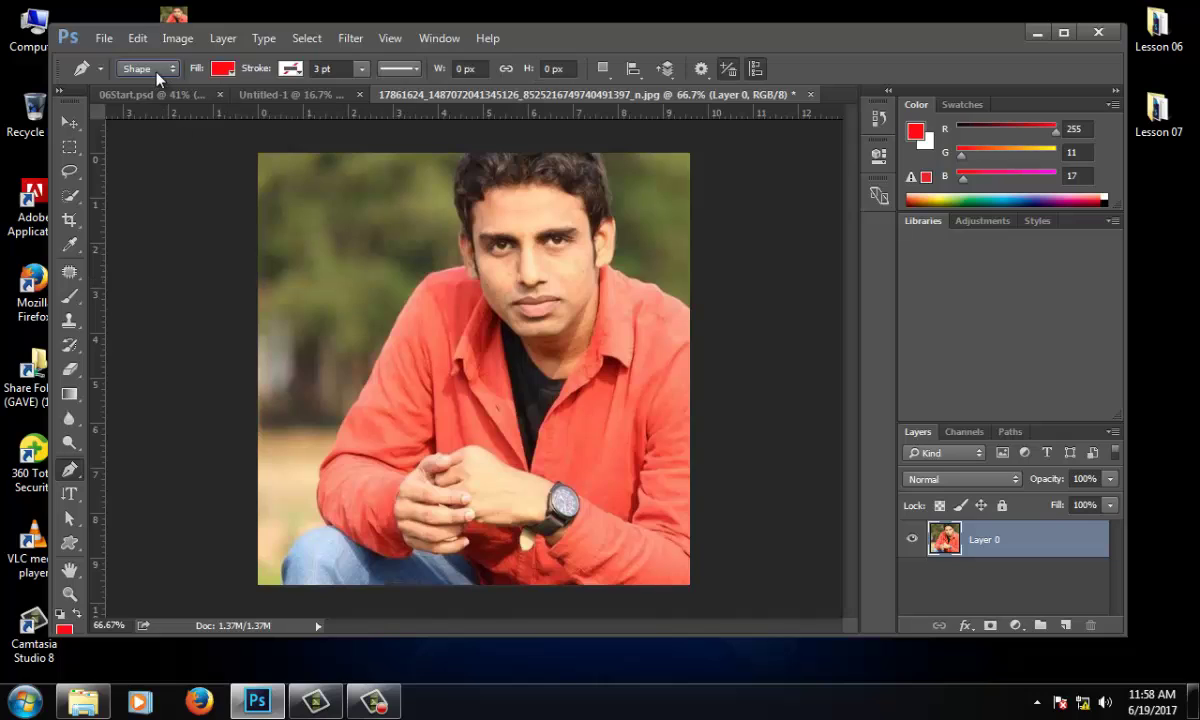
# - Switch the Pen tool to Path mode and draw a closed six-point path over the man's face, shoulder and chest
pyautogui.click(146, 68)
pyautogui.click(142, 101)
pyautogui.click(476, 258)
pyautogui.click(584, 362)
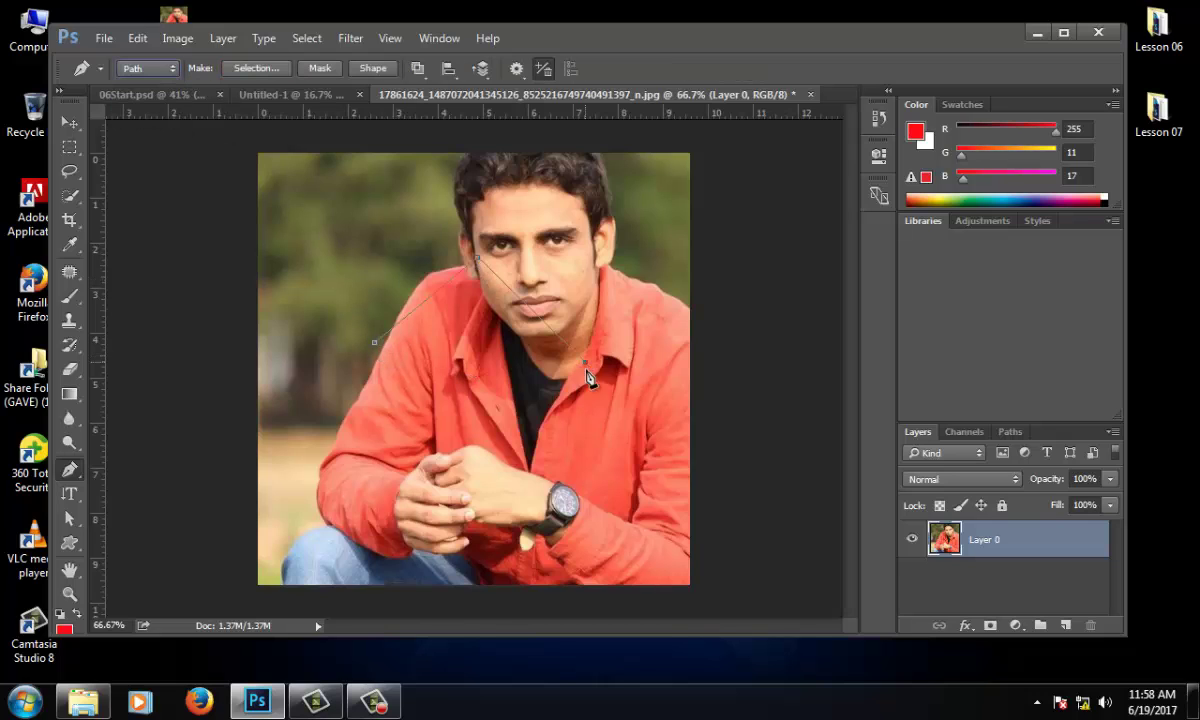
pyautogui.click(554, 437)
pyautogui.click(408, 468)
pyautogui.click(361, 407)
pyautogui.click(376, 344)
# - Draw a rectangular path about 258 by 413 px across the photo's left edge with the Rectangle tool
pyautogui.click(69, 122)
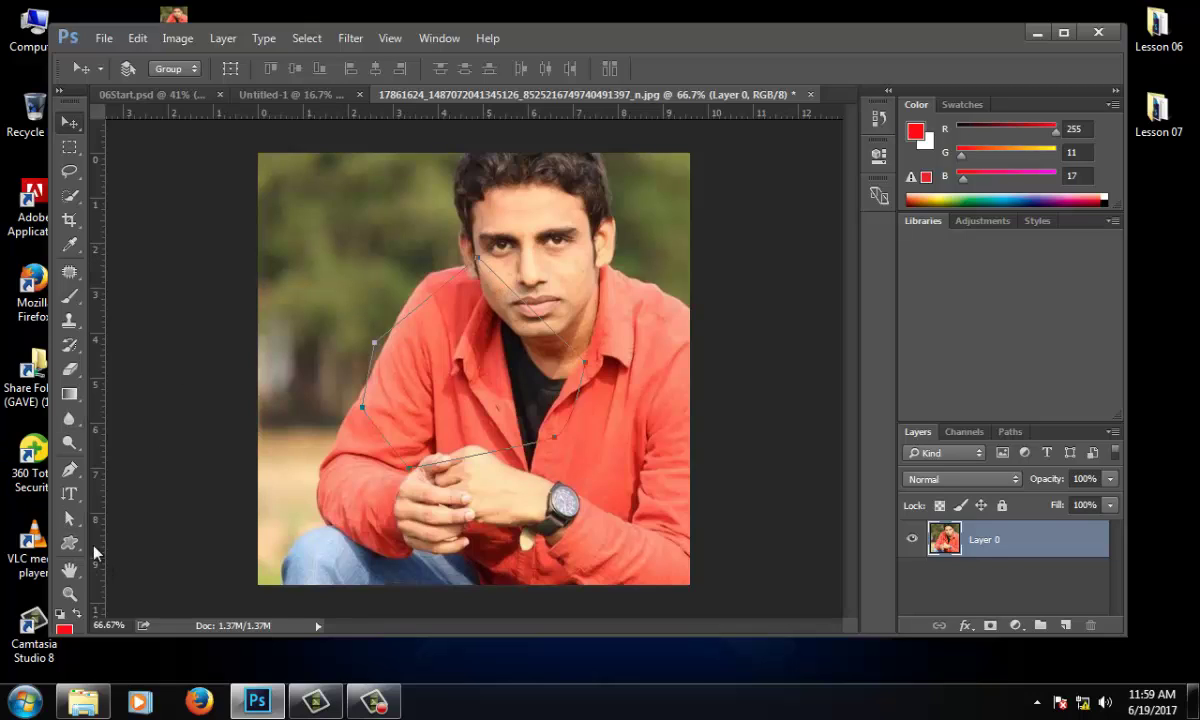
pyautogui.moveTo(76, 541); pyautogui.dragTo(134, 538)
pyautogui.moveTo(170, 229); pyautogui.dragTo(331, 487)
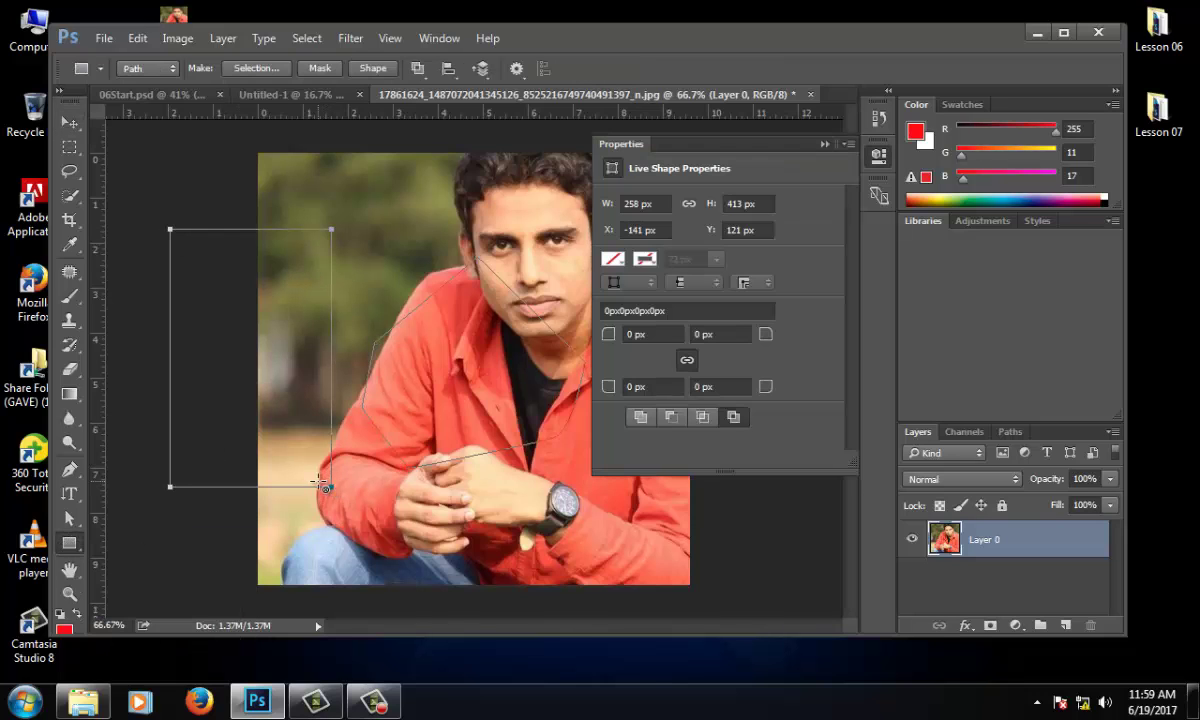
# - Switch the Rectangle tool to Shape mode and draw two red rectangles, about 199 by 110 px at the photo's corner and 241 by 131 px over the arm
pyautogui.click(147, 68)
pyautogui.click(142, 83)
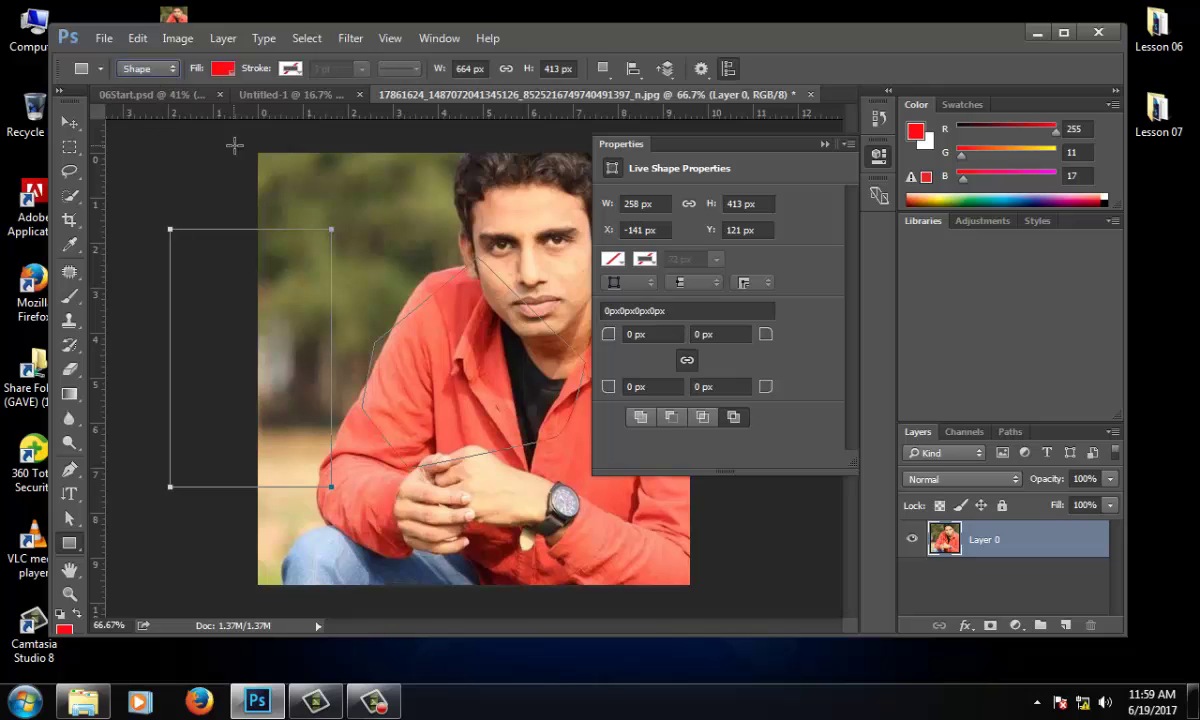
pyautogui.moveTo(190, 153); pyautogui.dragTo(313, 221)
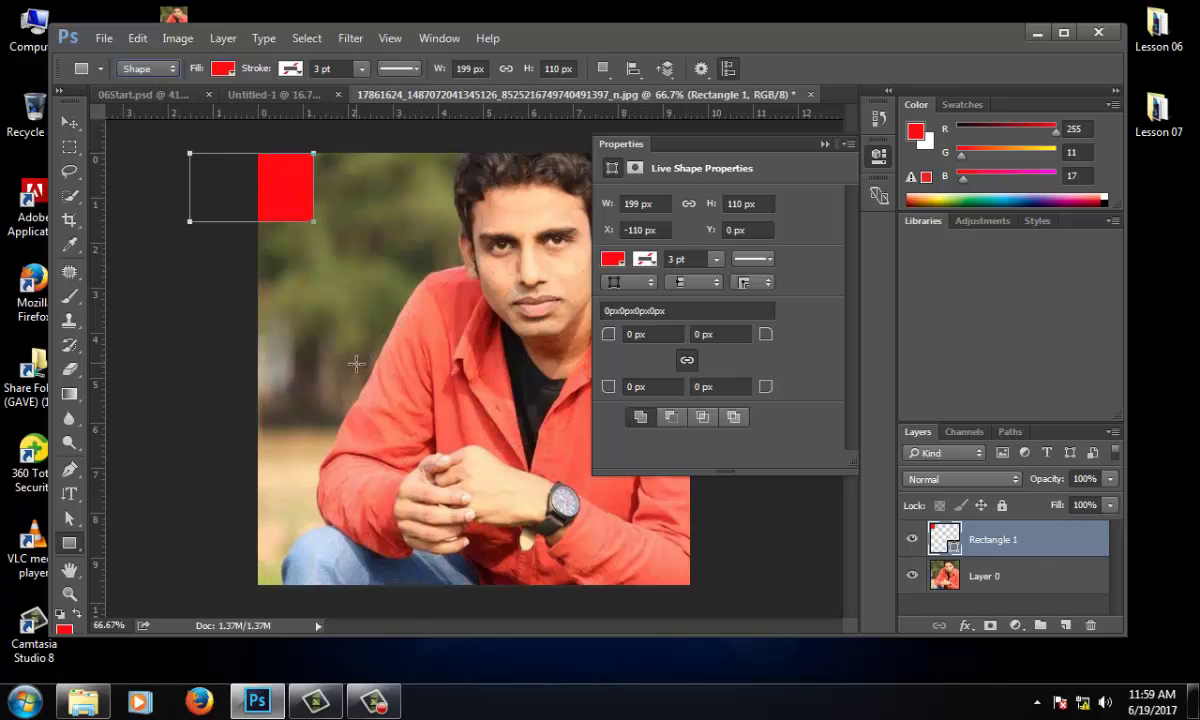
pyautogui.moveTo(333, 333); pyautogui.dragTo(484, 413)
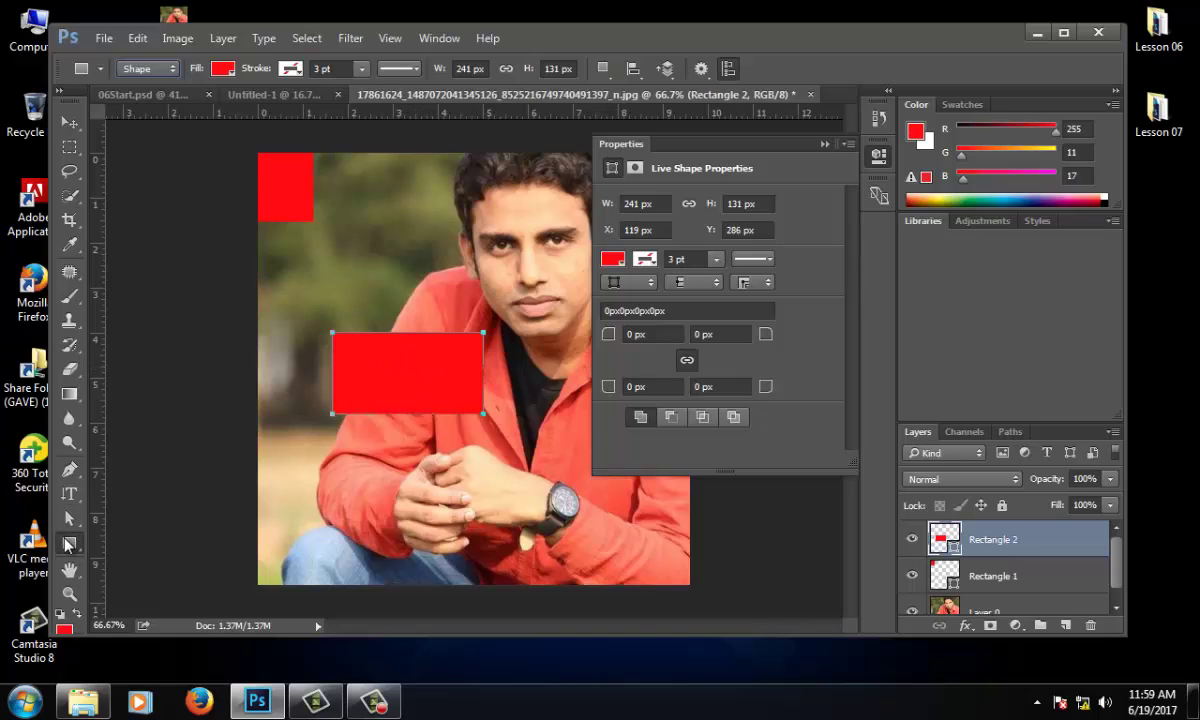
# - Draw a red five-sided polygon about 134 by 141 px beside the man's forehead with the Polygon tool
pyautogui.rightClick(68, 545)
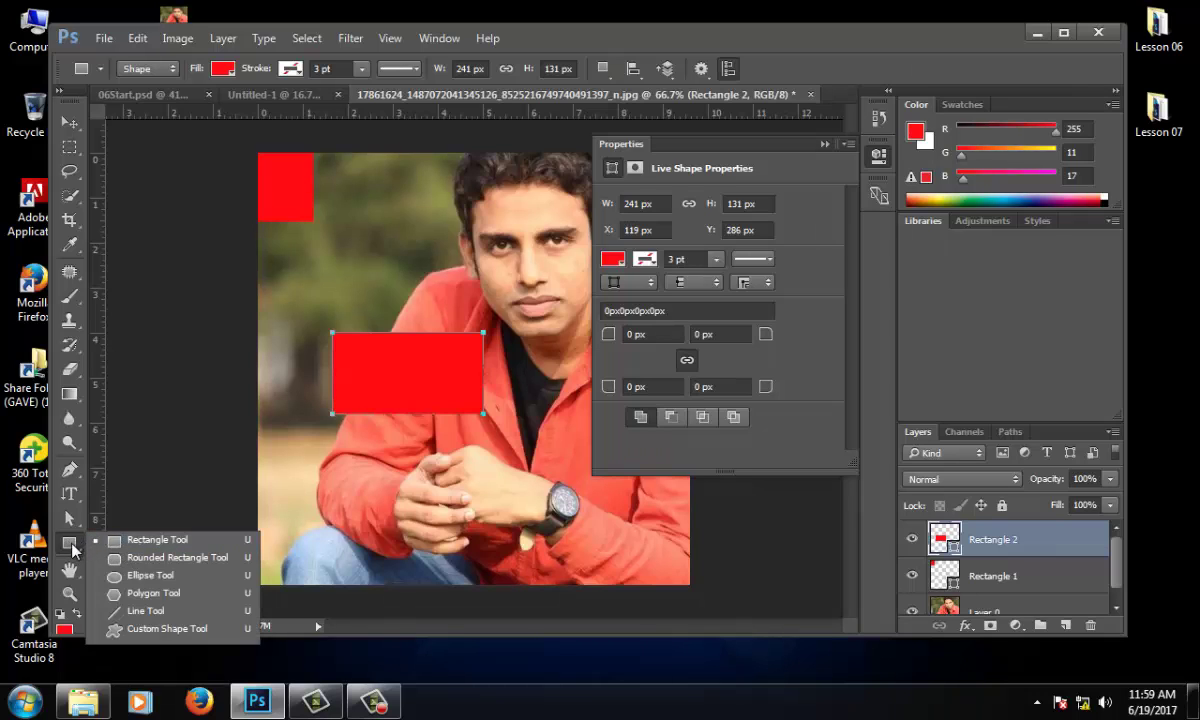
pyautogui.click(153, 593)
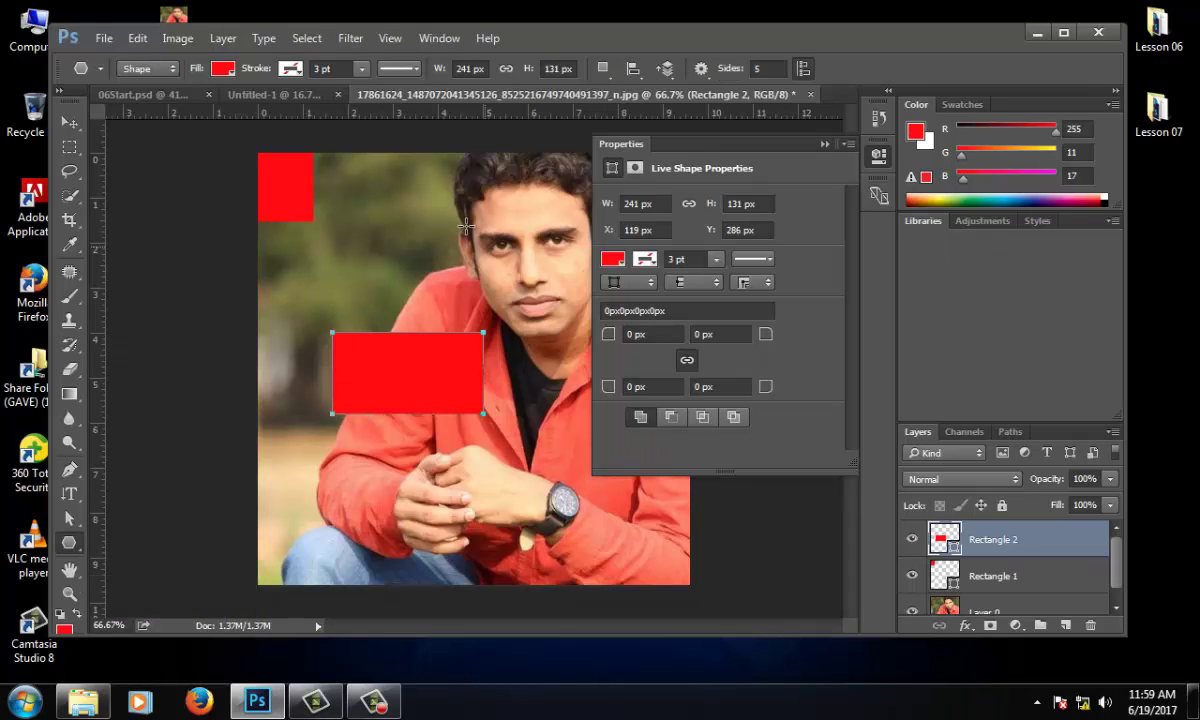
pyautogui.moveTo(440, 207); pyautogui.dragTo(488, 232)
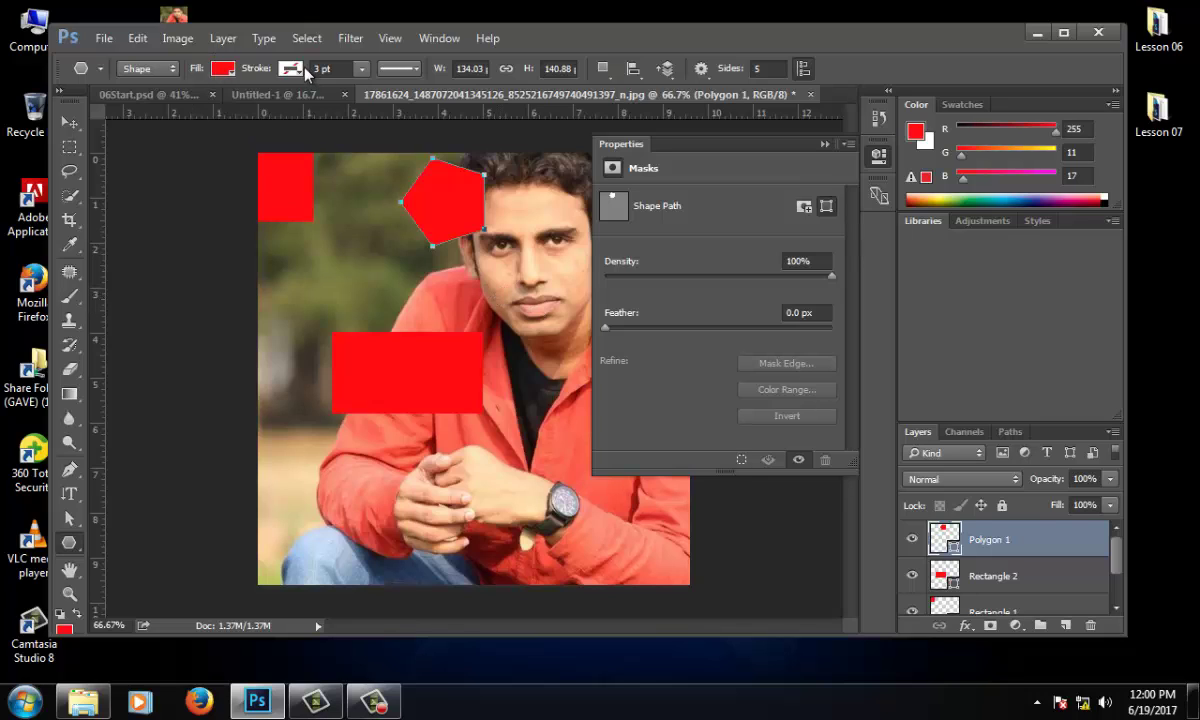
# - Change the pentagon's fill to dark green from the recently used colors and return to the Move tool
pyautogui.click(220, 68)
pyautogui.click(254, 166)
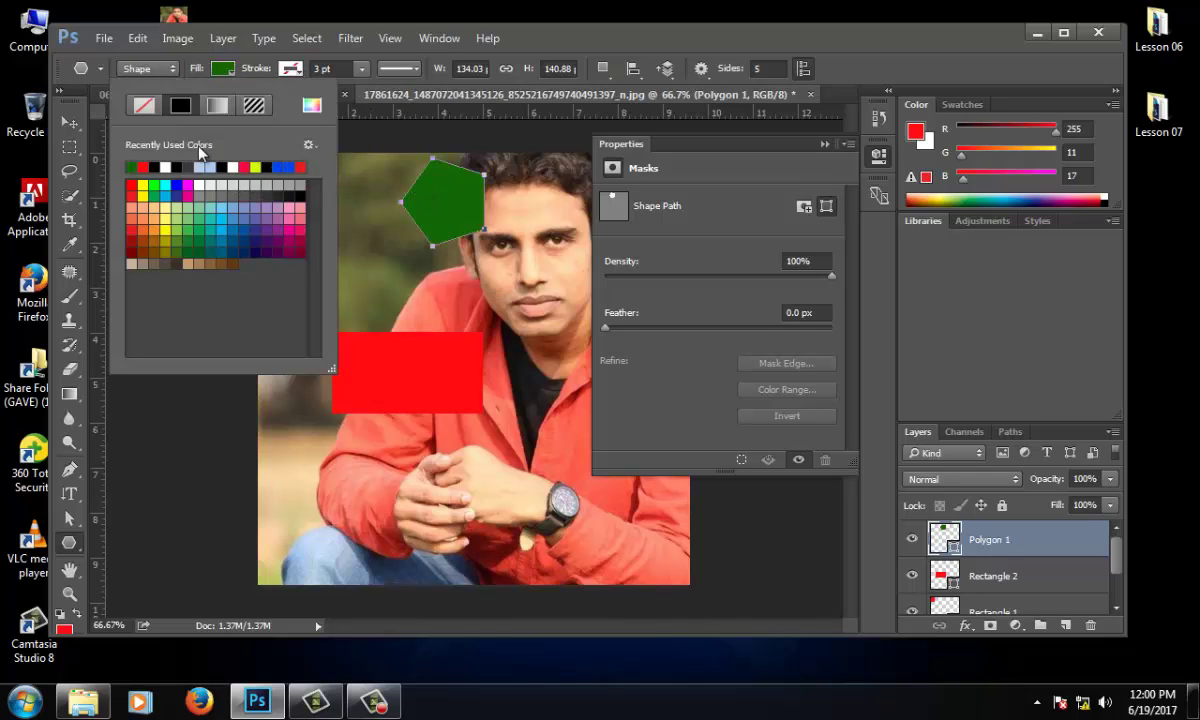
pyautogui.click(75, 122)
pyautogui.click(75, 122)
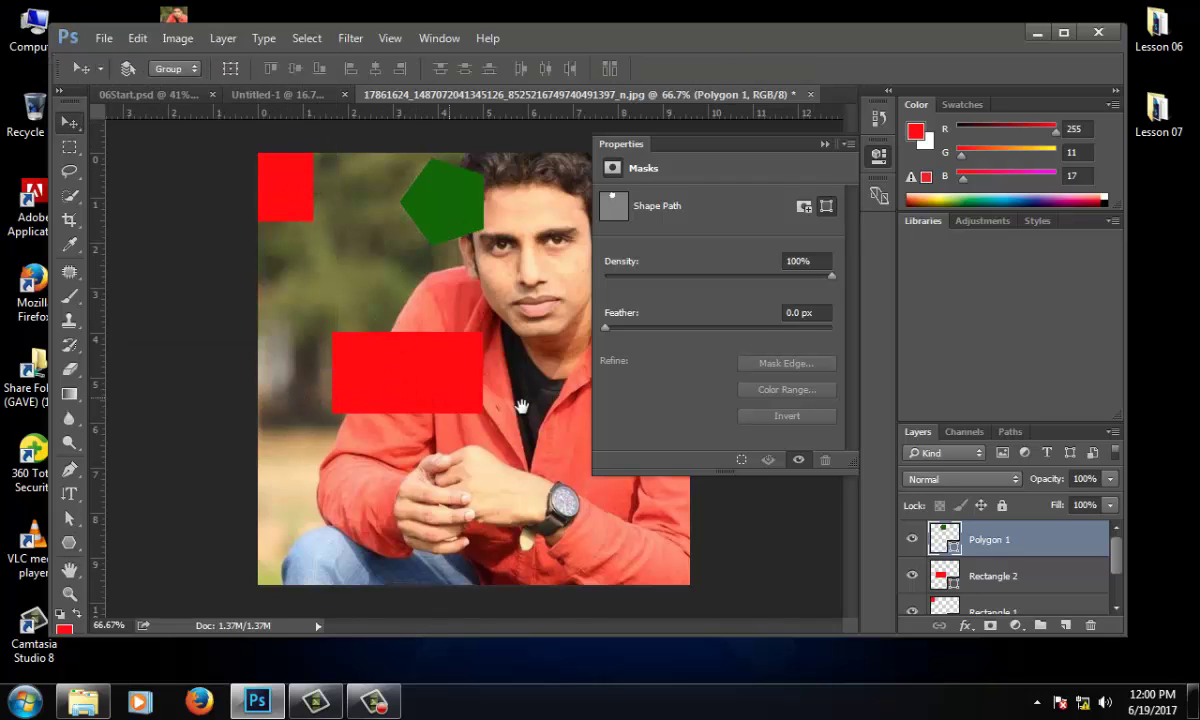
# - Collapse the shape properties and check the pentagon layer's fill color in the Color Picker without changing it
pyautogui.click(825, 144)
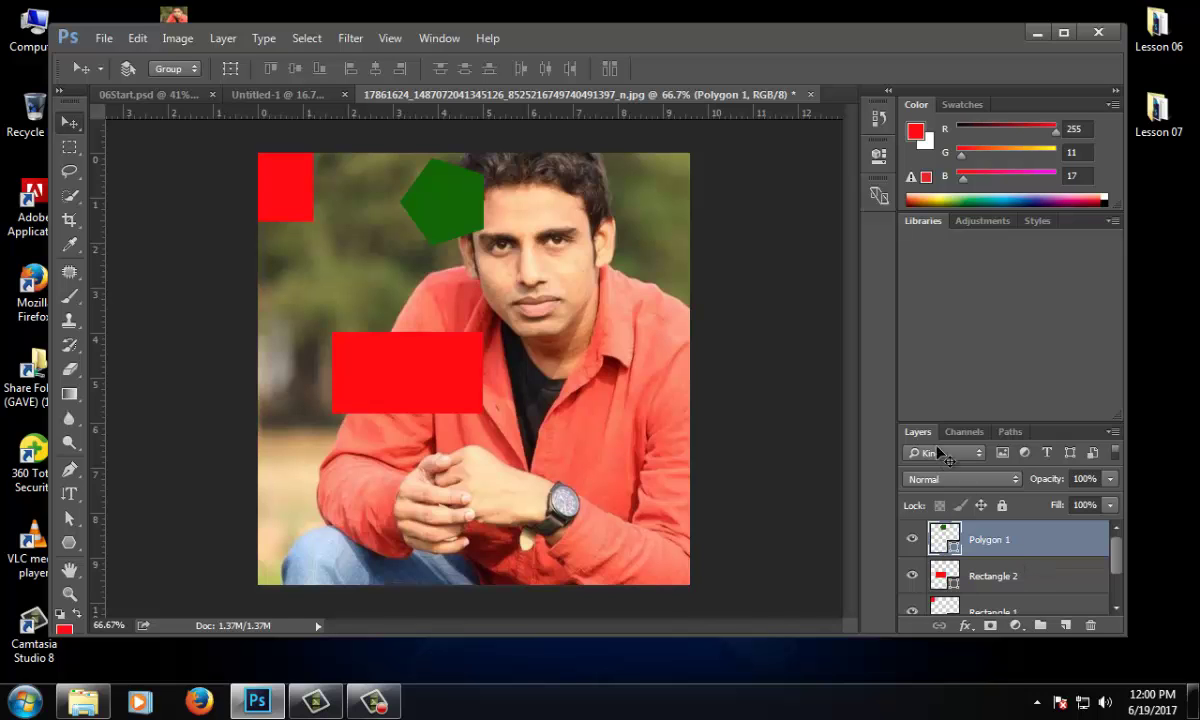
pyautogui.doubleClick(945, 539)
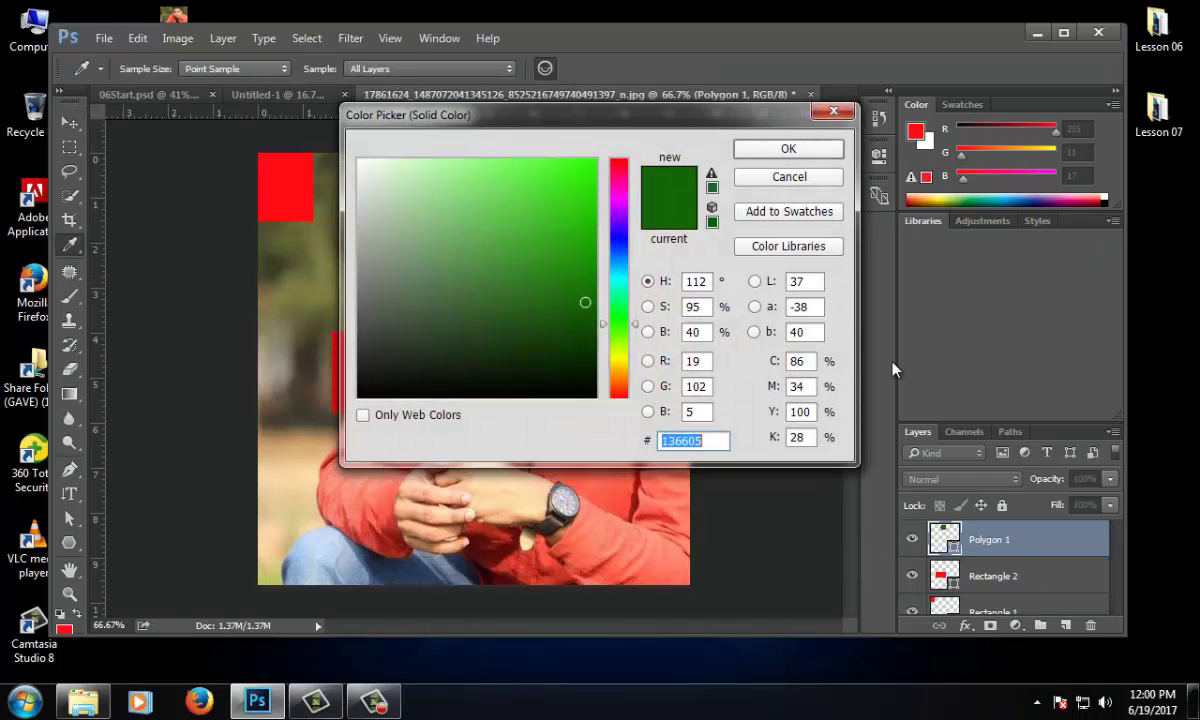
pyautogui.press('Escape')
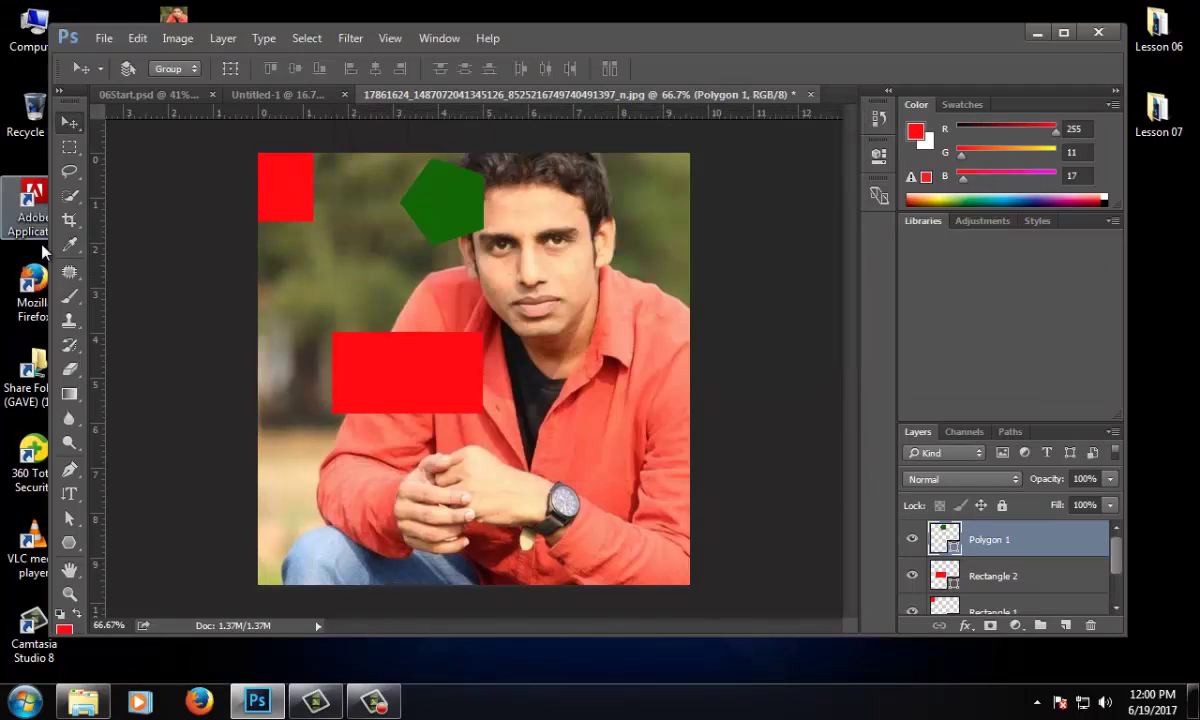
# - Draw a second green pentagon about 260 by 258 px over the face and stretch it by its corner points to about 982 by 744 px
pyautogui.click(70, 543)
pyautogui.moveTo(583, 291); pyautogui.dragTo(657, 331)
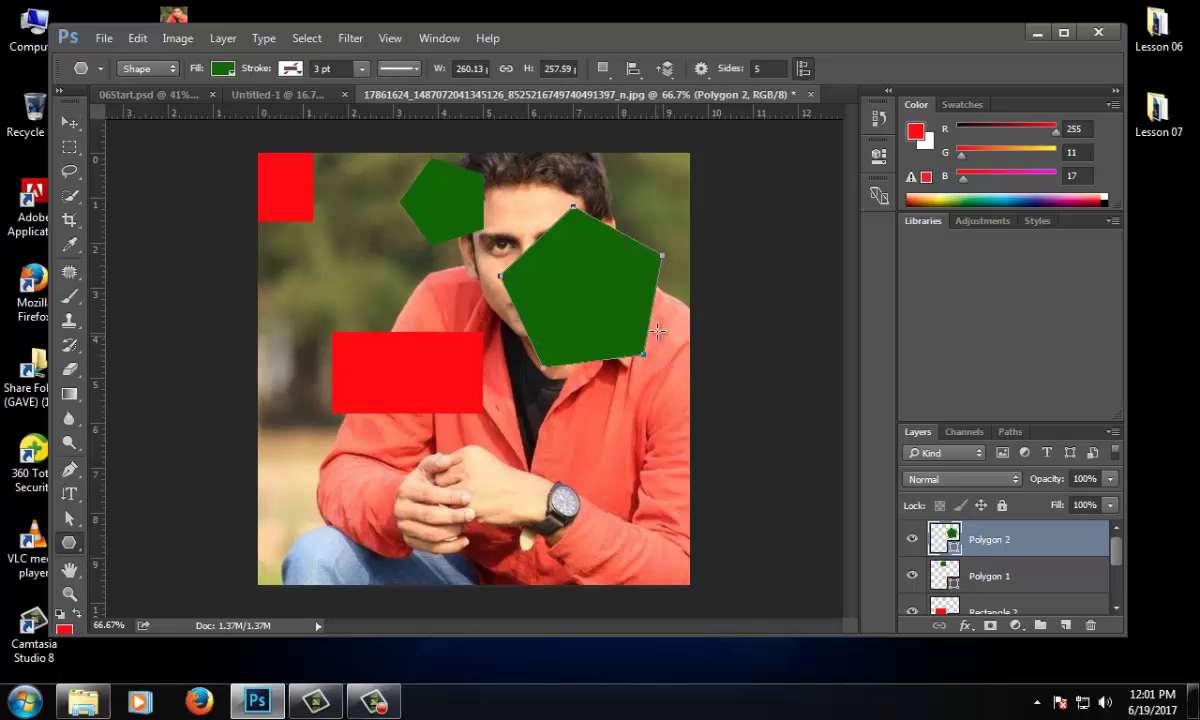
pyautogui.click(72, 517)
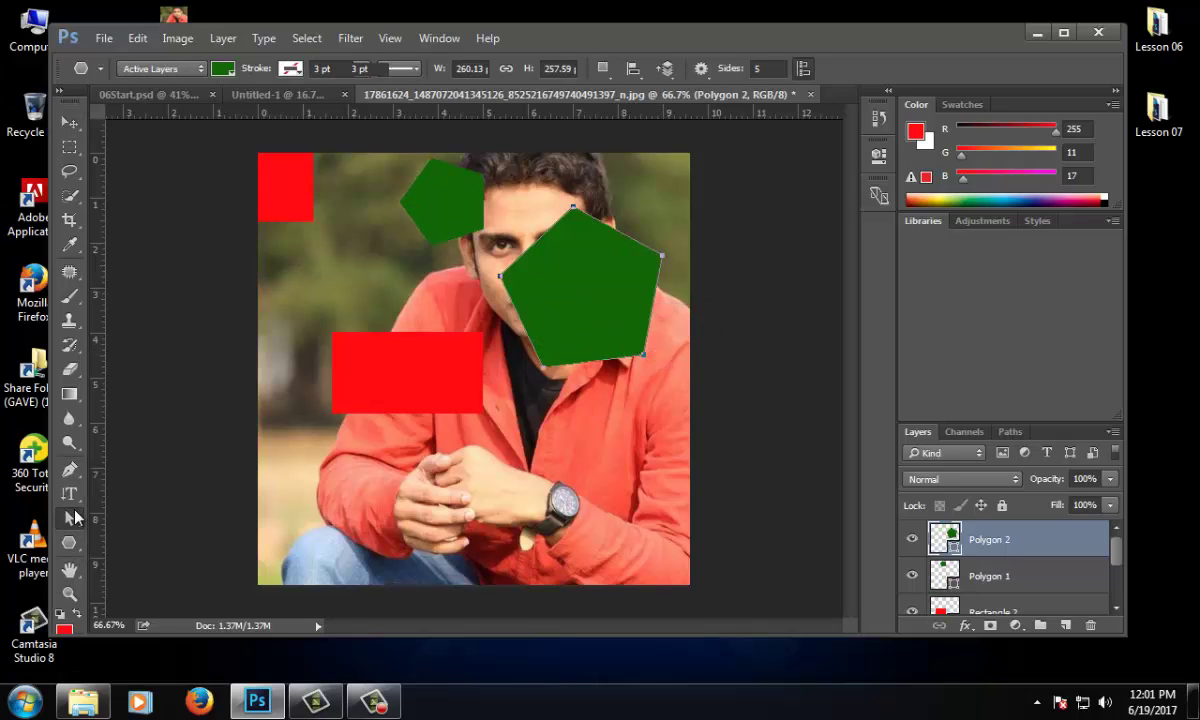
pyautogui.moveTo(661, 258); pyautogui.dragTo(705, 246)
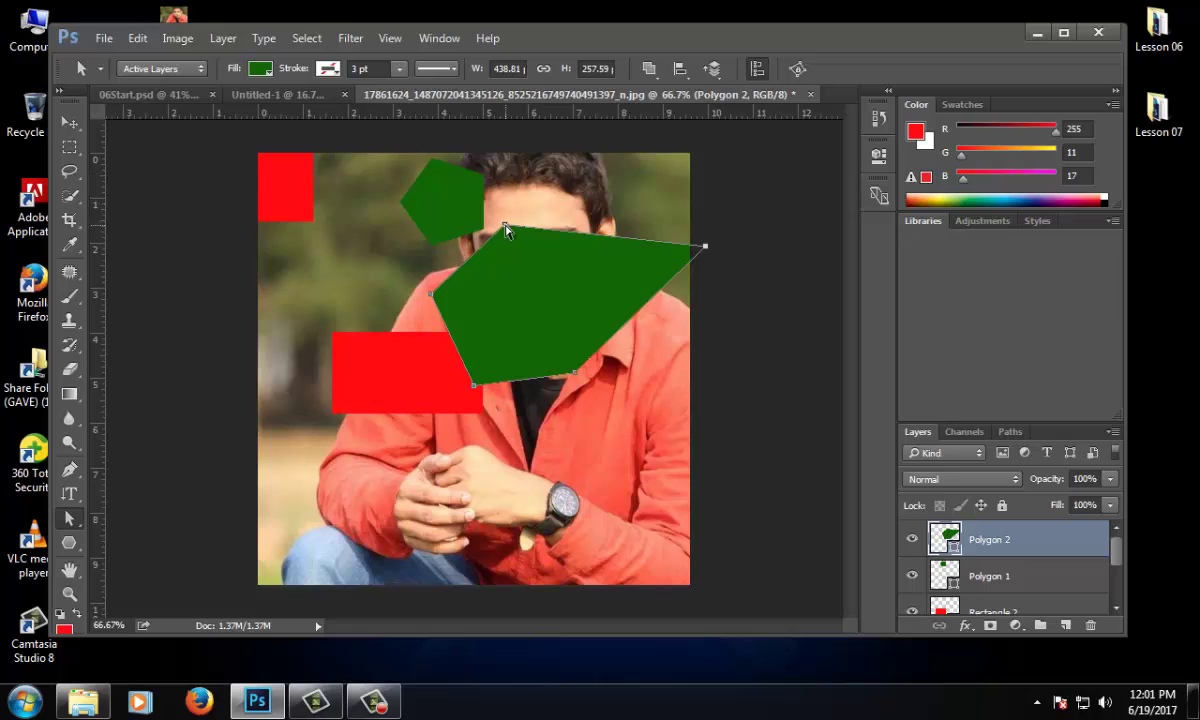
pyautogui.moveTo(505, 230); pyautogui.dragTo(492, 133)
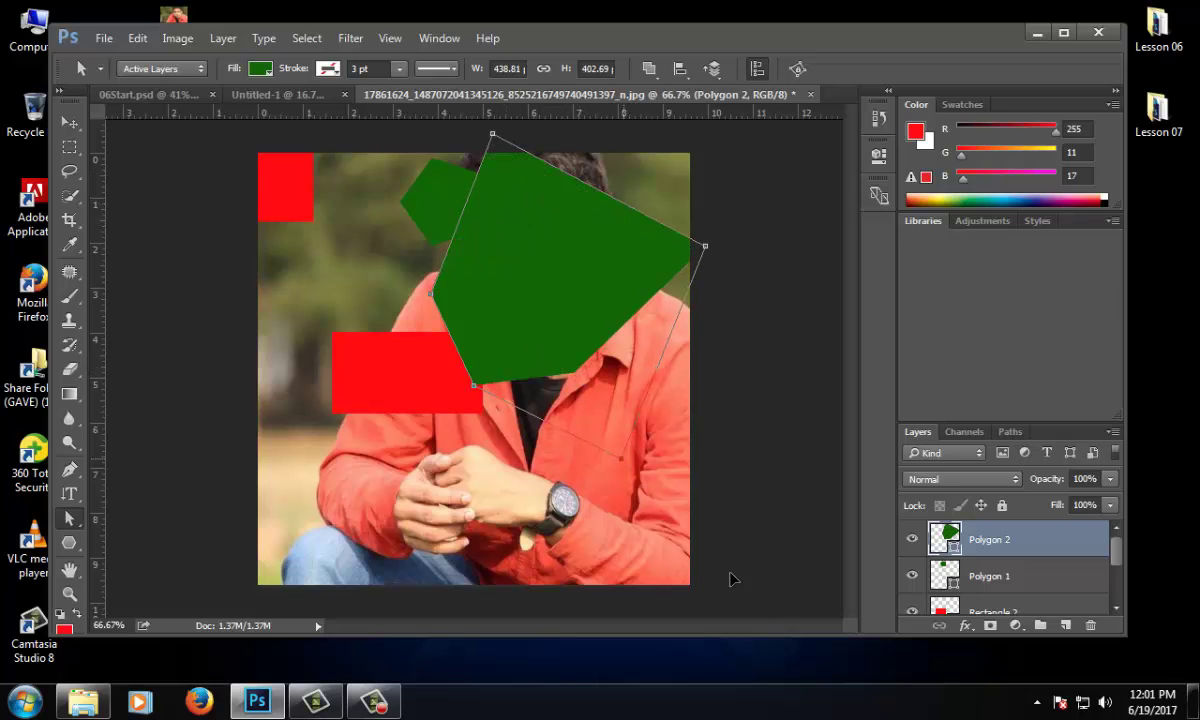
pyautogui.moveTo(730, 578); pyautogui.dragTo(752, 598)
pyautogui.moveTo(473, 384); pyautogui.dragTo(139, 540)
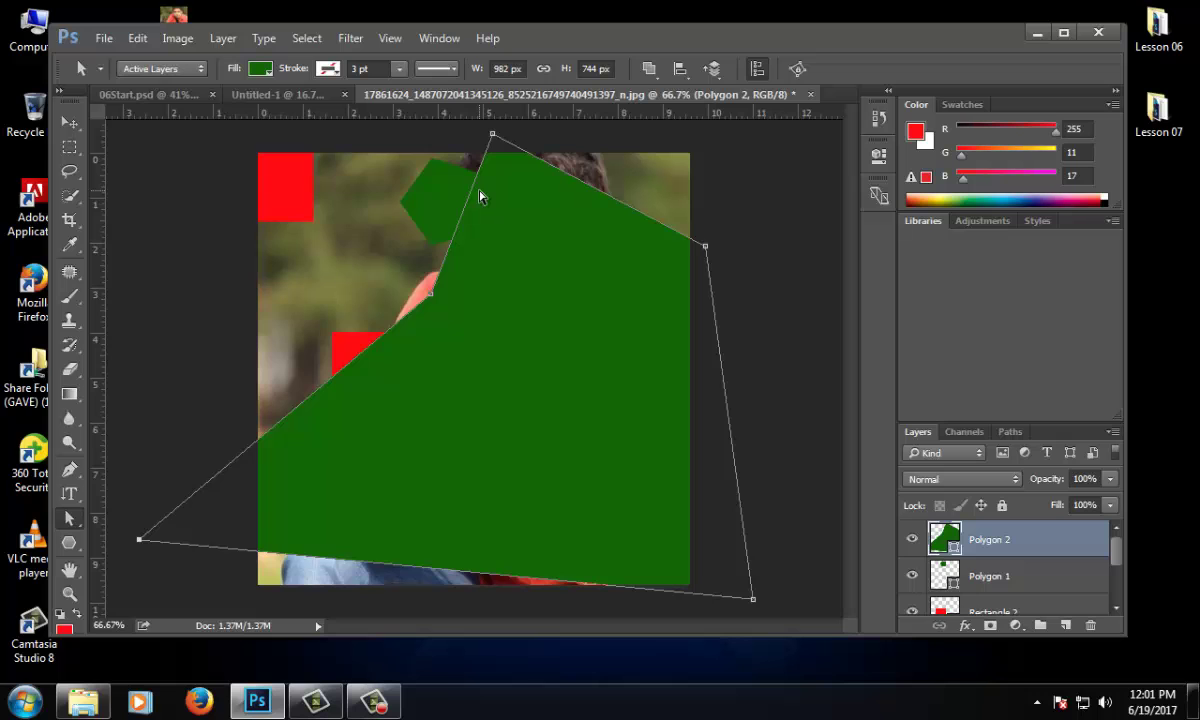
pyautogui.click(1037, 32)
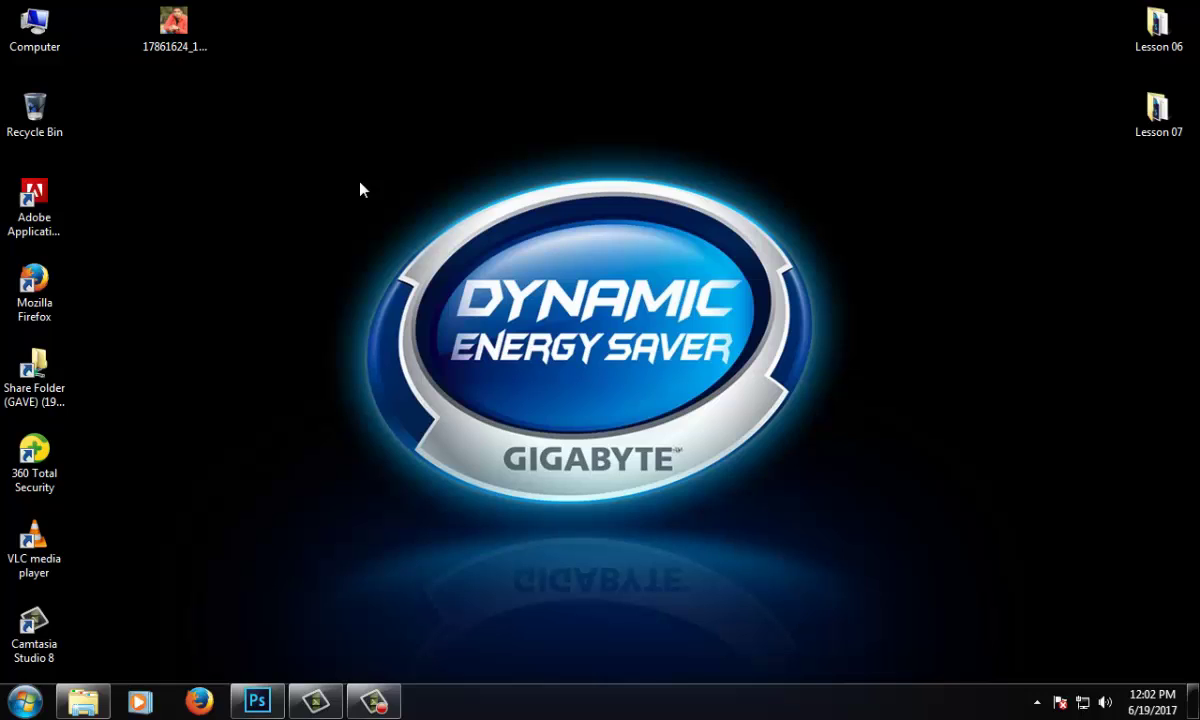
pyautogui.click(257, 701)
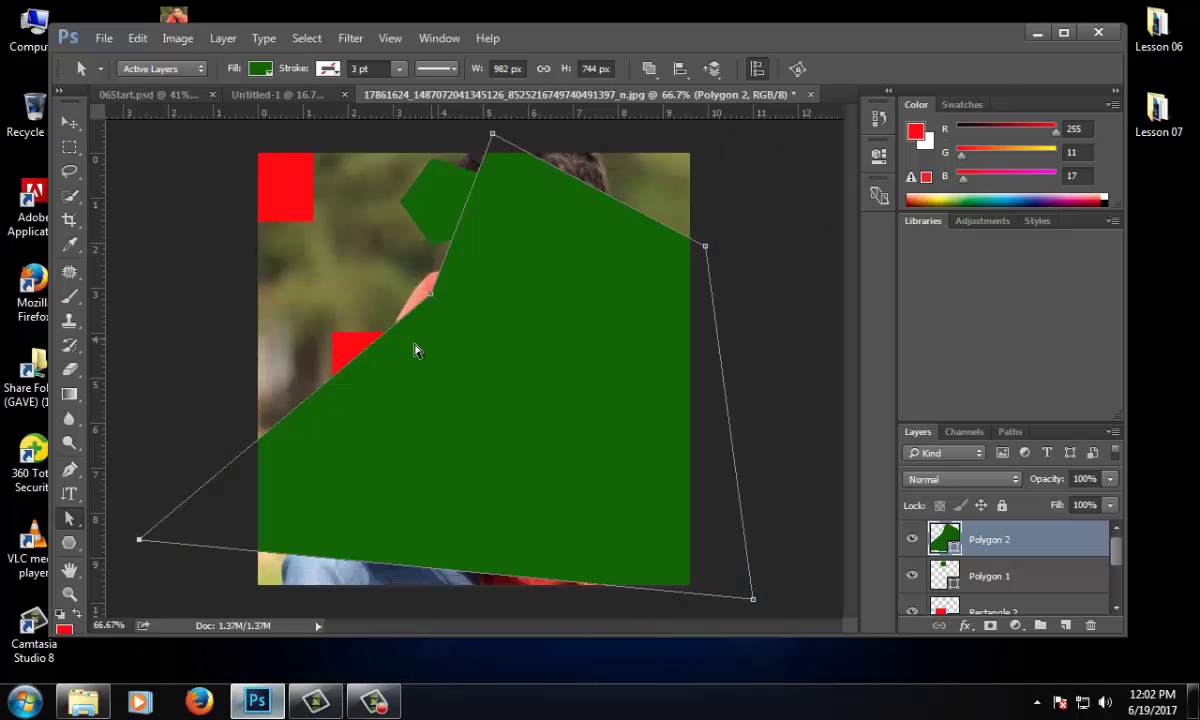
pyautogui.moveTo(69, 542); pyautogui.dragTo(176, 540)
pyautogui.click(176, 540)
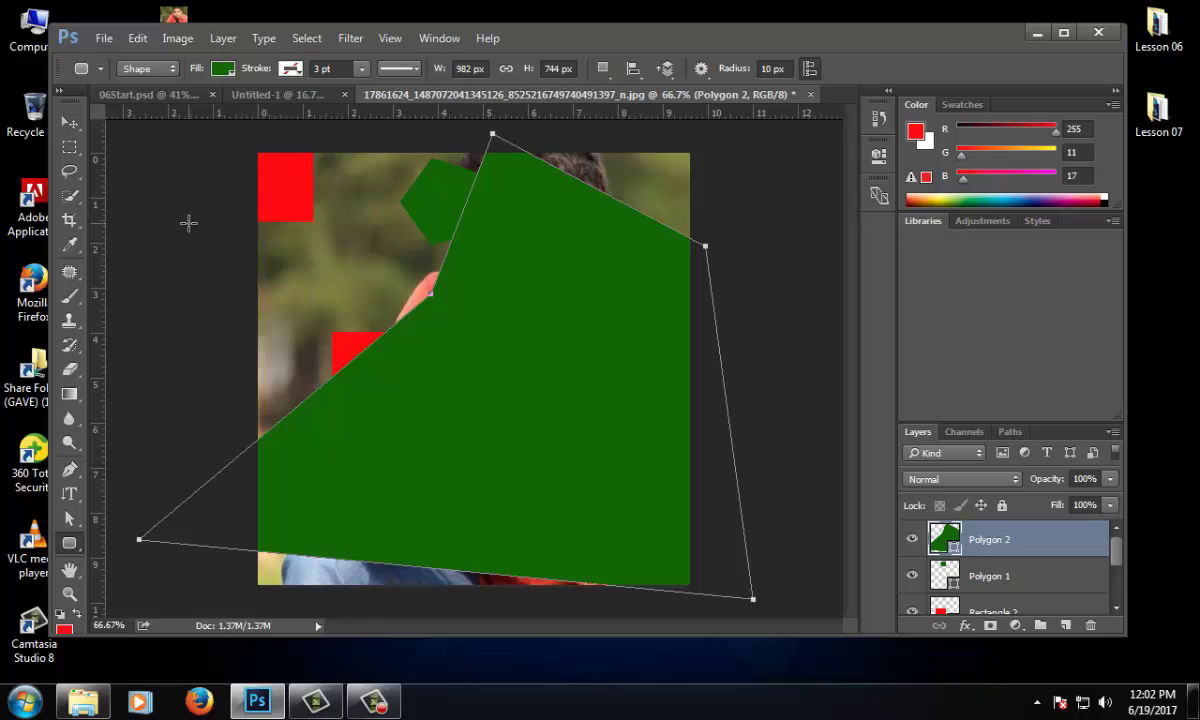
# - Delete both green polygon layers and both red rectangle layers, keeping only the photo layer
pyautogui.click(69, 122)
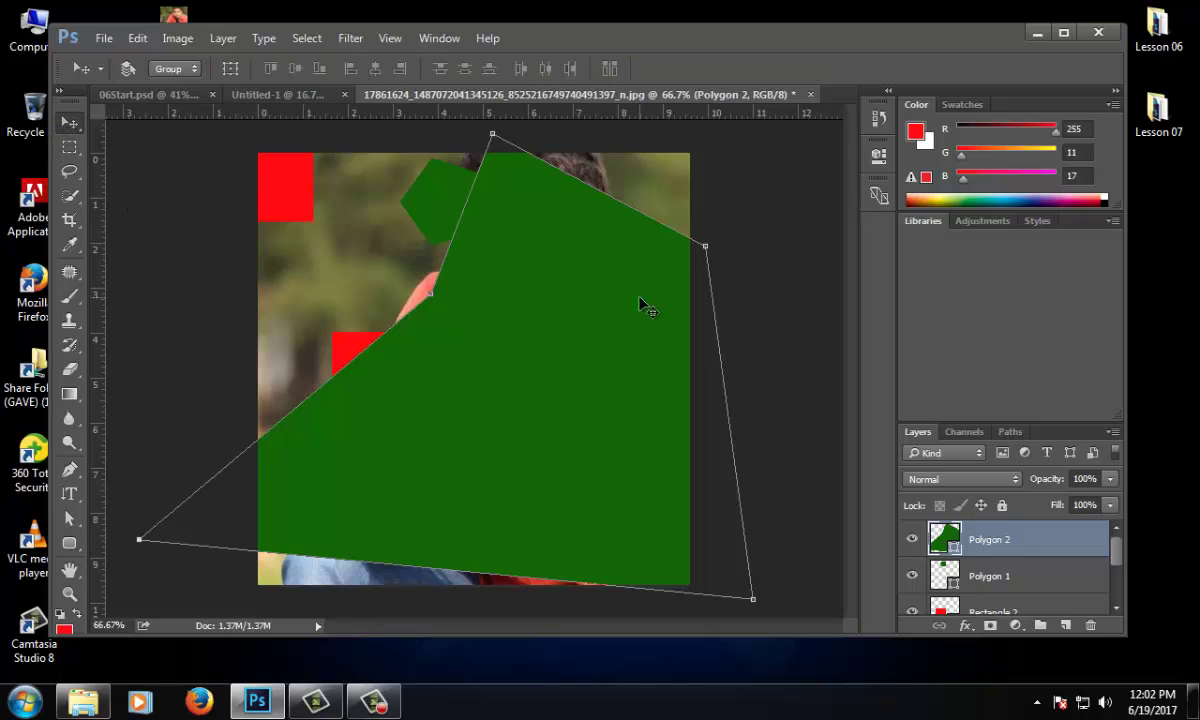
pyautogui.press('Delete')
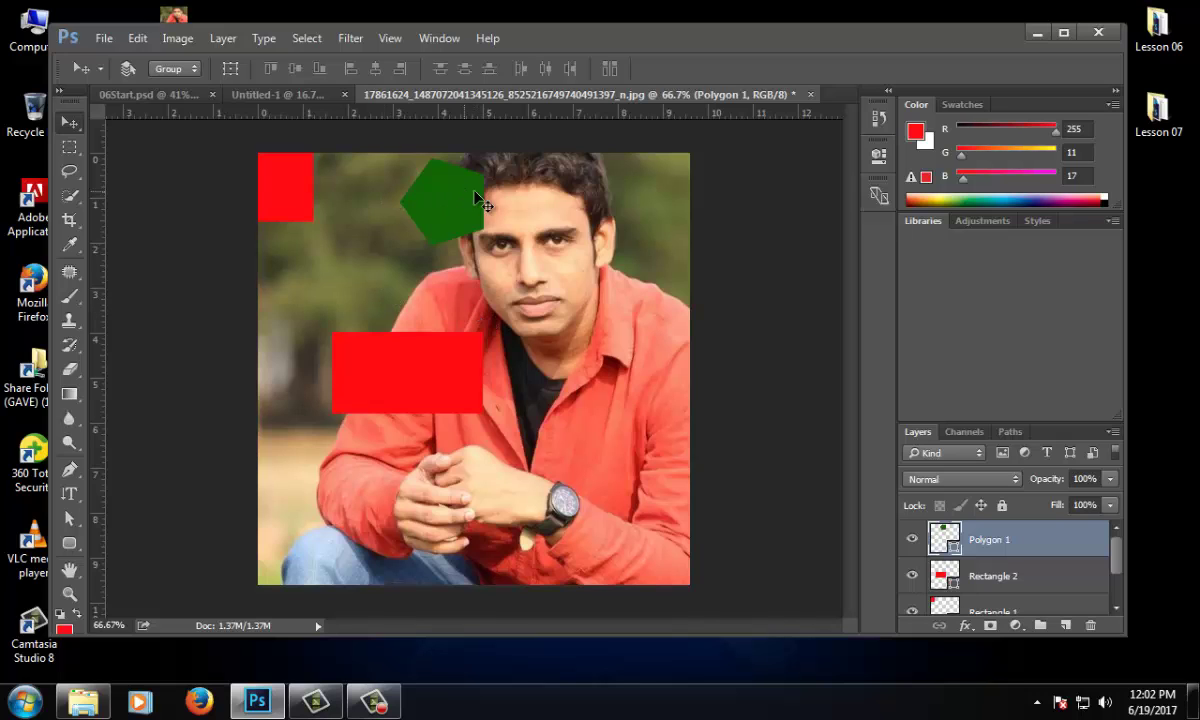
pyautogui.click(1090, 625)
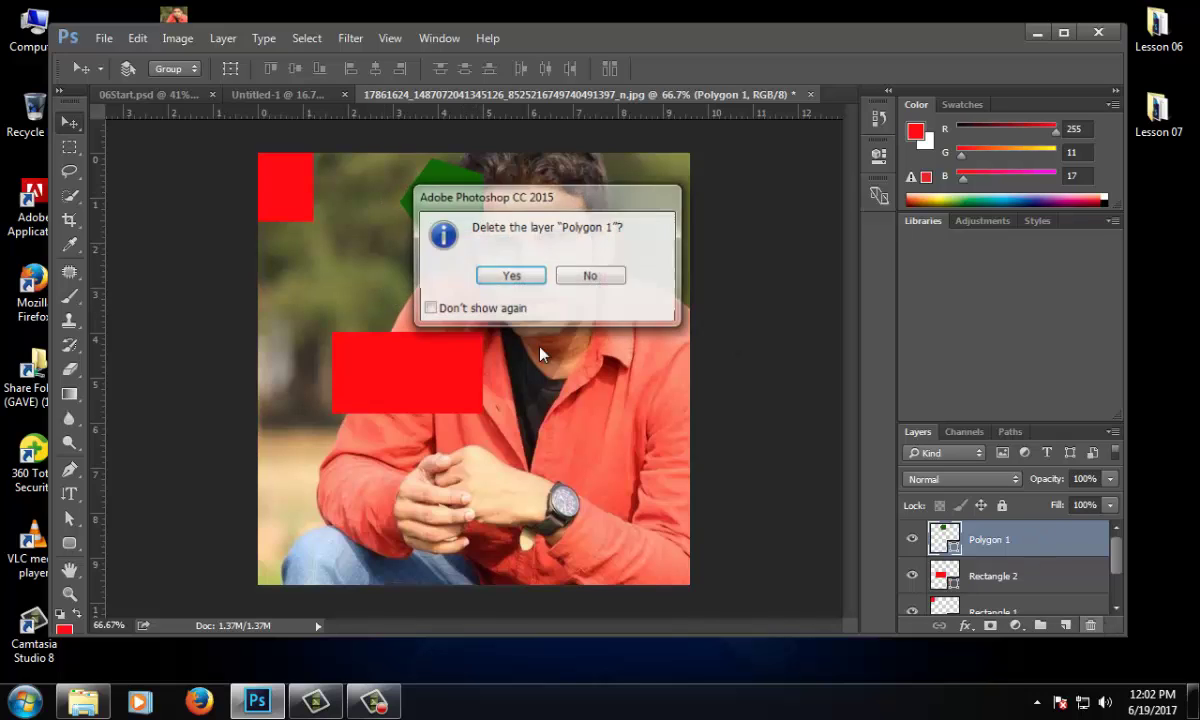
pyautogui.click(511, 277)
pyautogui.click(1090, 625)
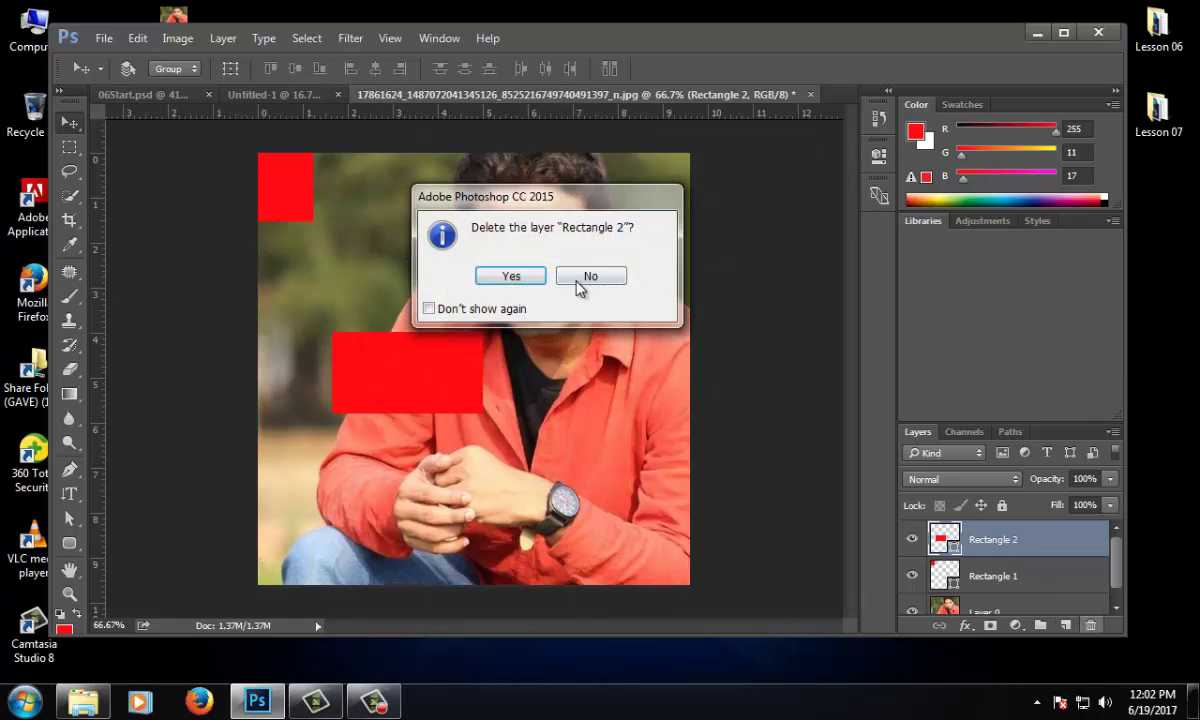
pyautogui.click(511, 277)
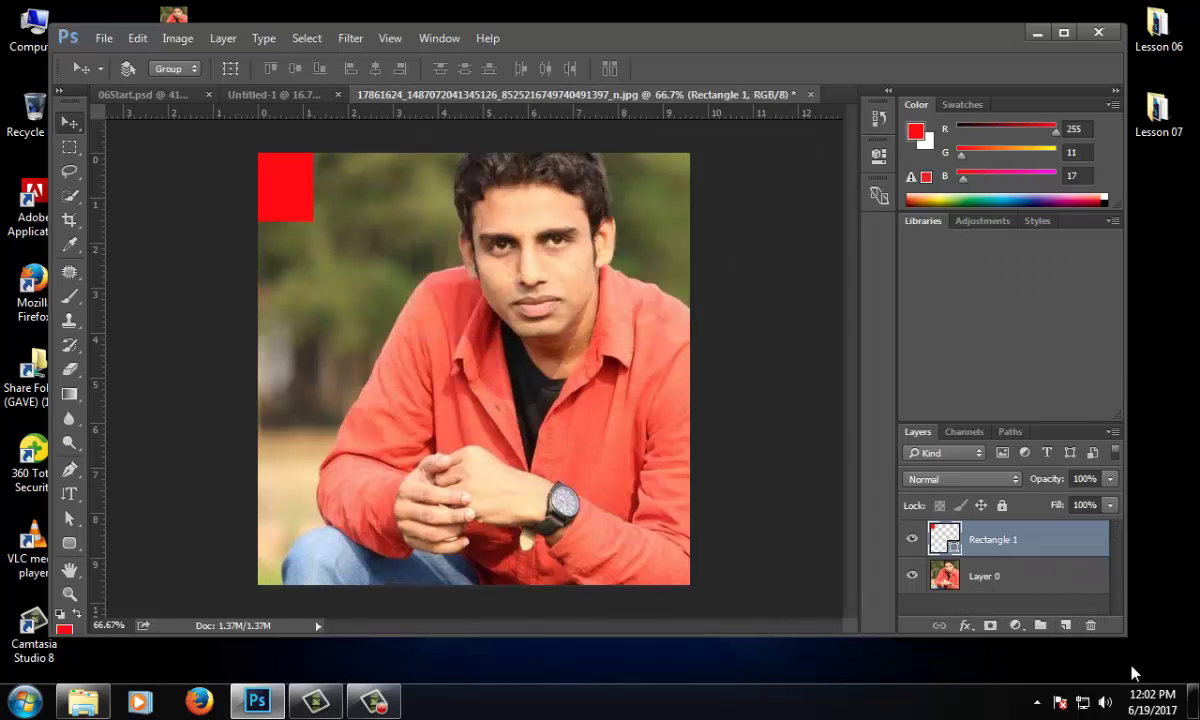
pyautogui.click(1090, 625)
pyautogui.click(500, 274)
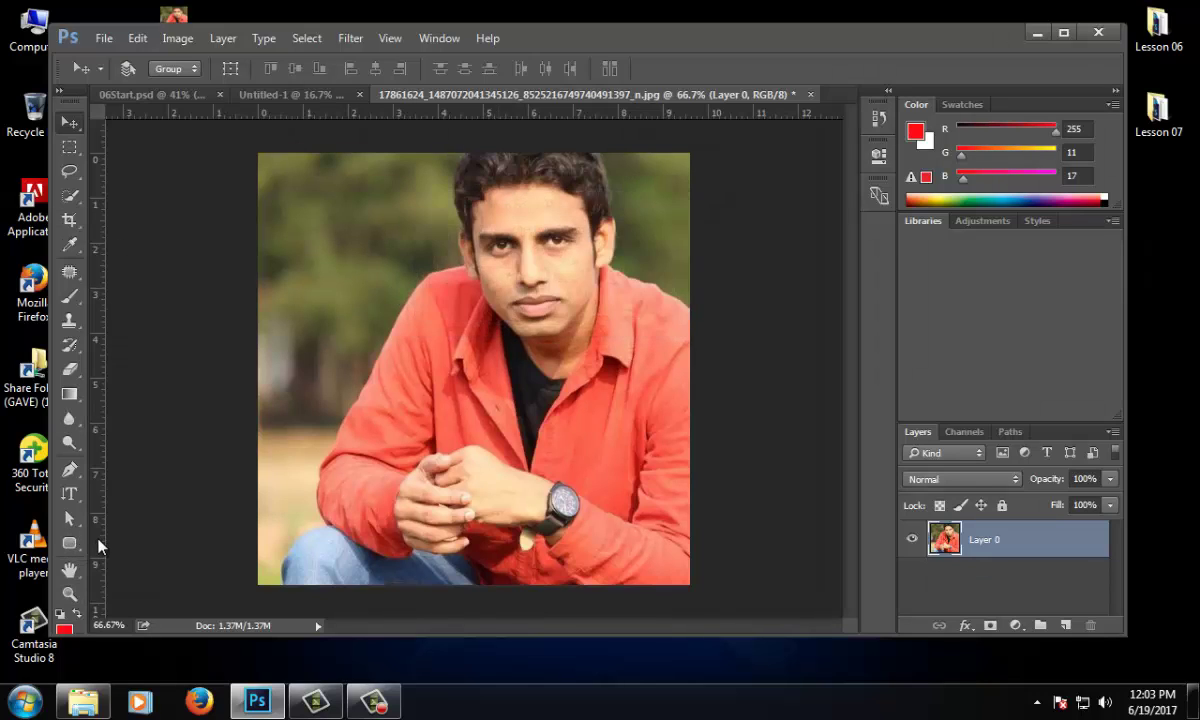
pyautogui.click(373, 702)
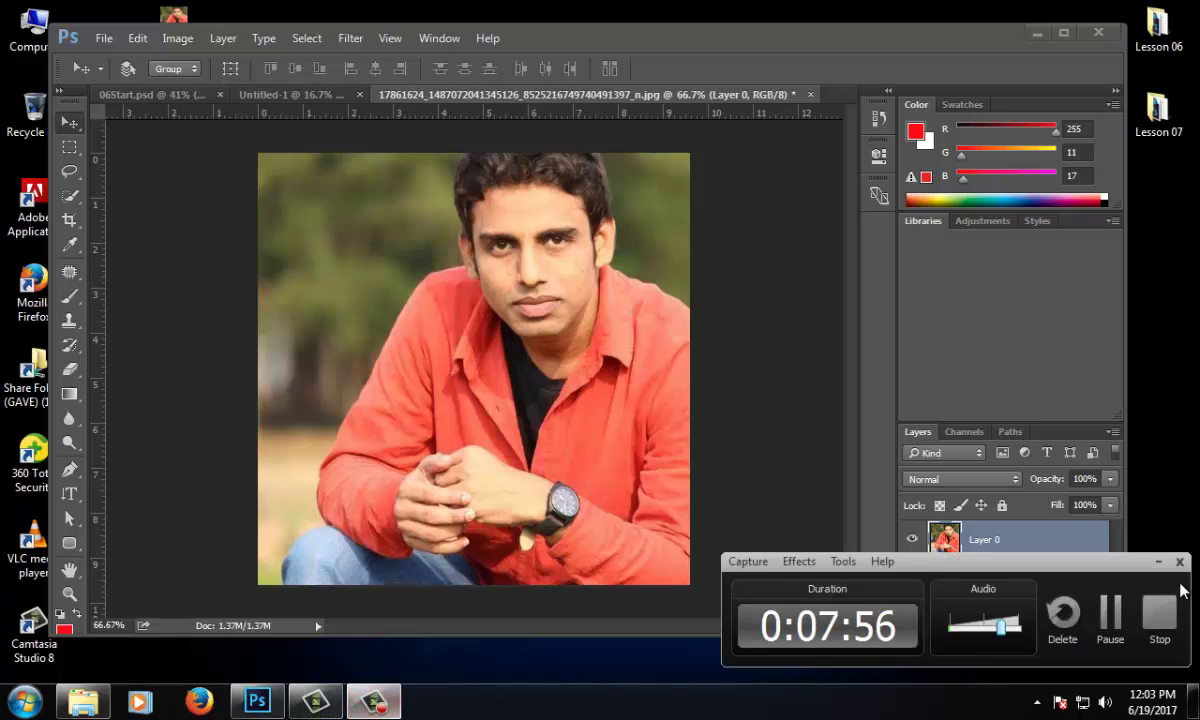
pyautogui.click(1152, 566)
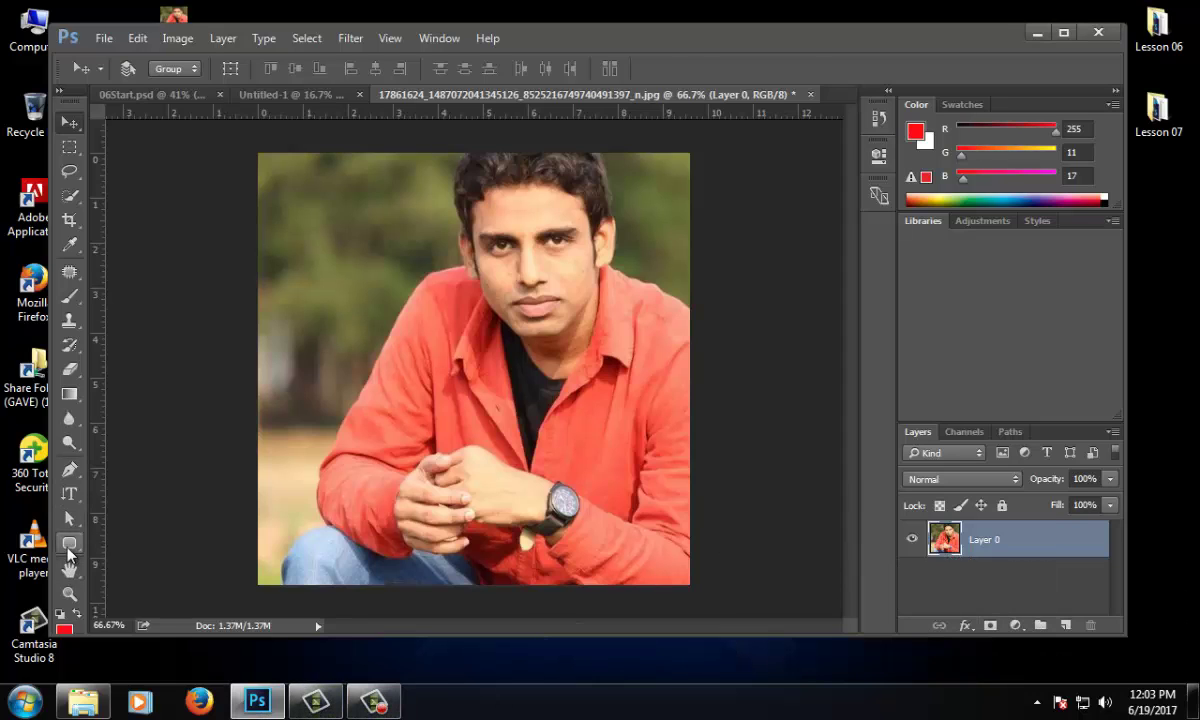
# - Draw a red right-pointing arrow about 593 by 315 px across the portrait with the Custom Shape tool in Shape mode
pyautogui.click(69, 545)
pyautogui.click(162, 628)
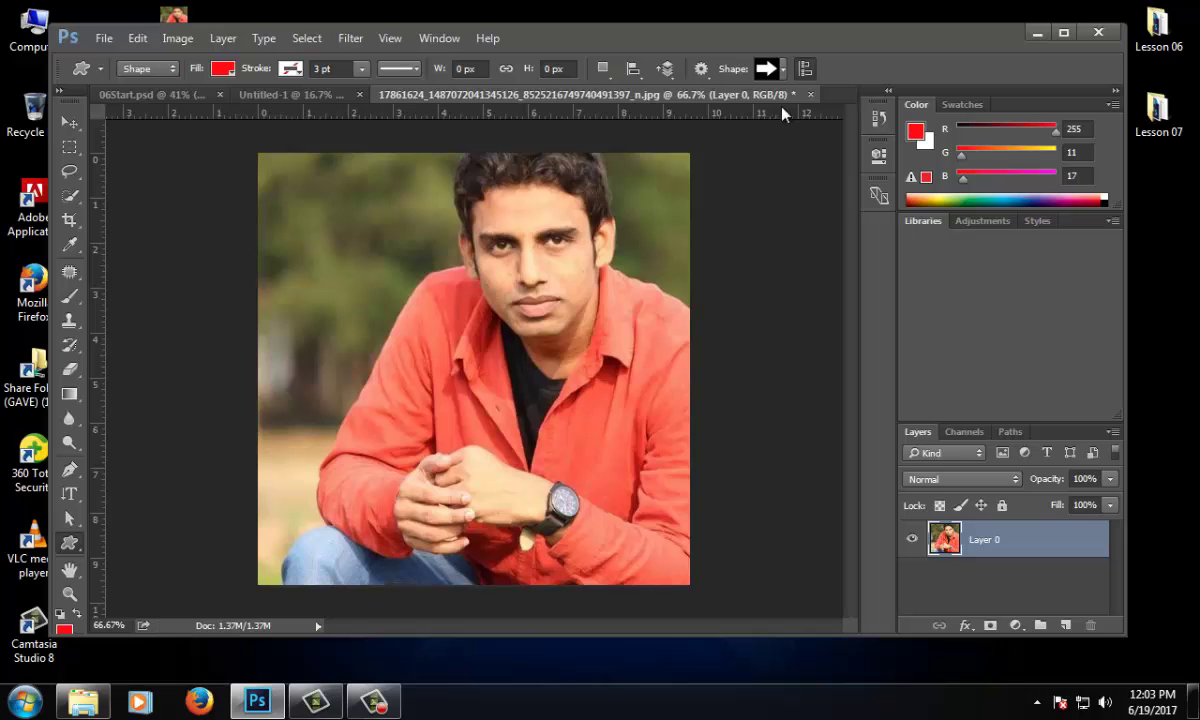
pyautogui.moveTo(281, 258); pyautogui.dragTo(652, 457)
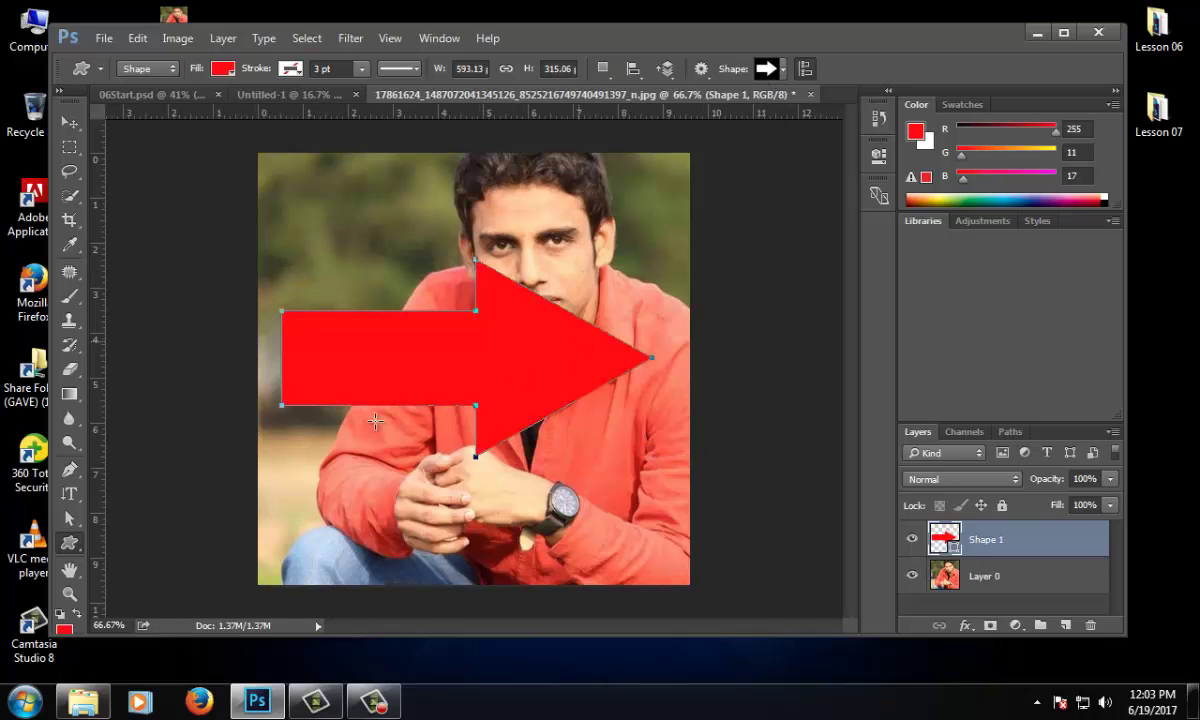
# - Set the Custom Shape tool to Path mode, delete the red arrow layer and reselect the Custom Shape tool
pyautogui.click(150, 68)
pyautogui.click(143, 102)
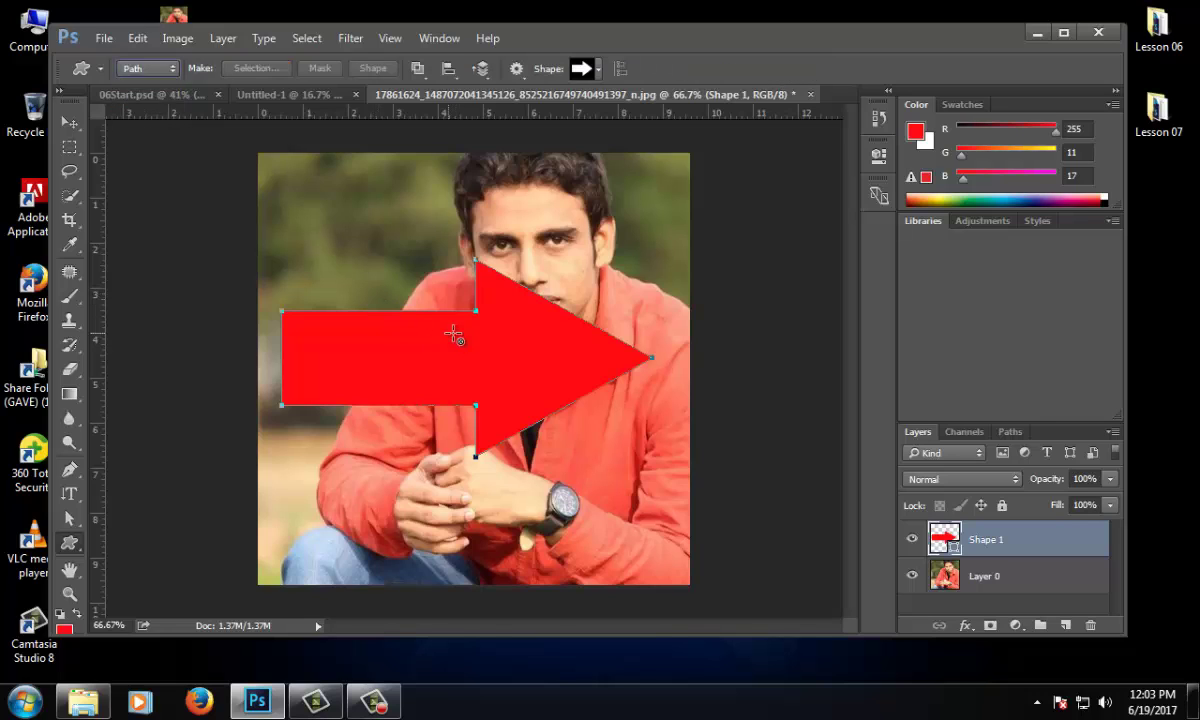
pyautogui.click(69, 122)
pyautogui.press('Delete')
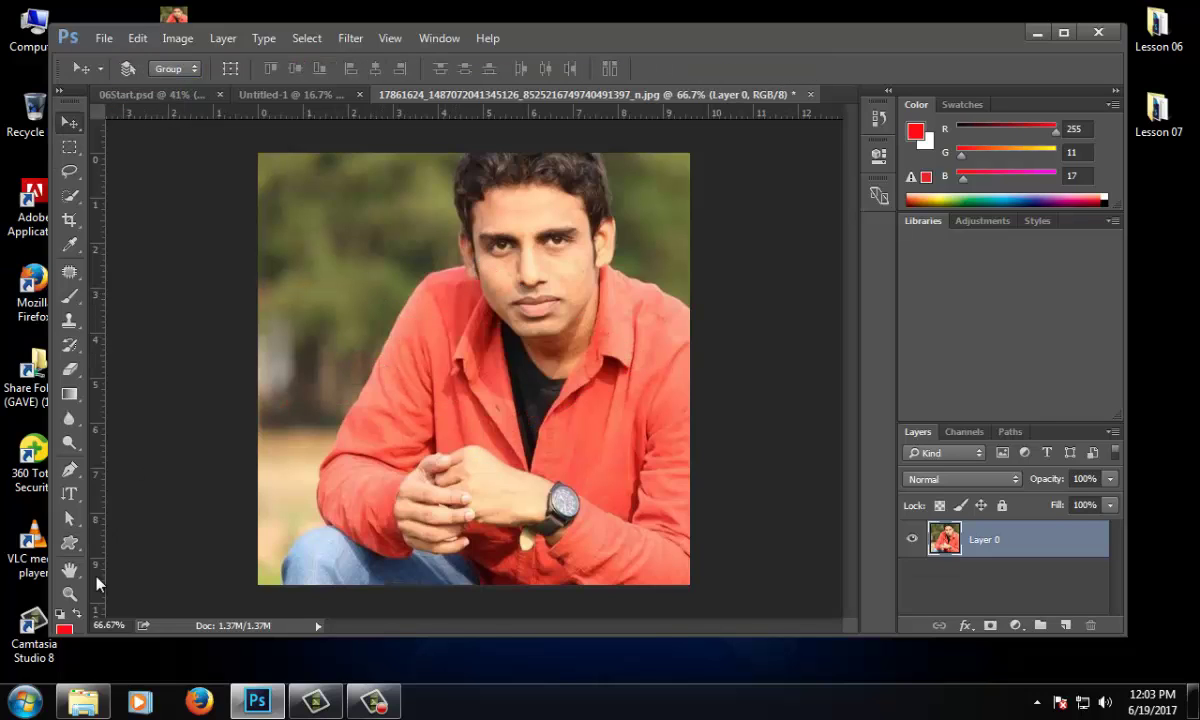
pyautogui.click(69, 542)
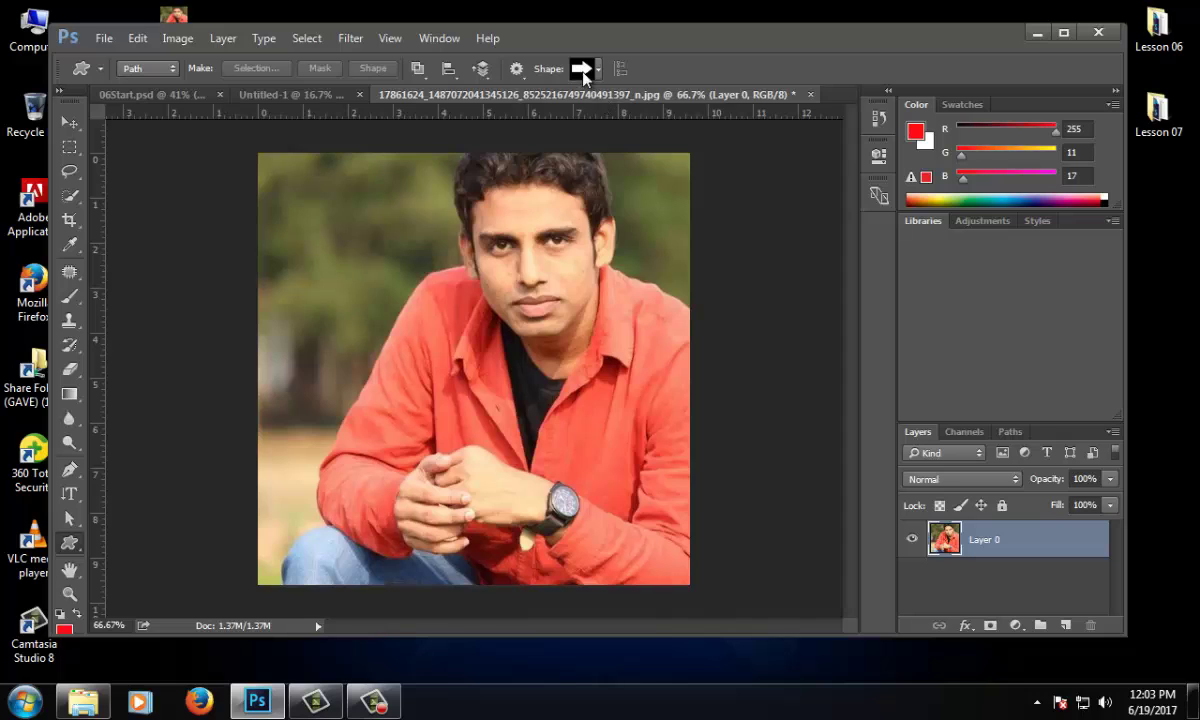
# - Draw a right-pointing arrow path with the Custom Shape tool, from the background across the man's chest
pyautogui.click(581, 68)
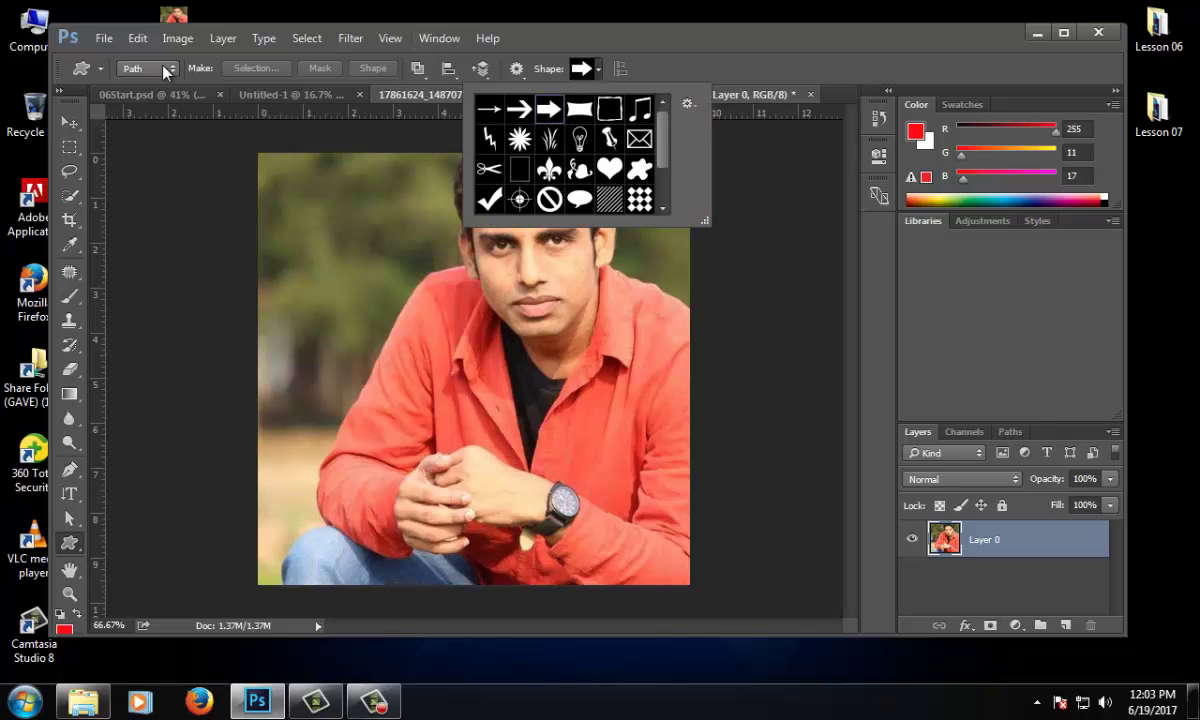
pyautogui.doubleClick(560, 105)
pyautogui.moveTo(284, 282); pyautogui.dragTo(612, 462)
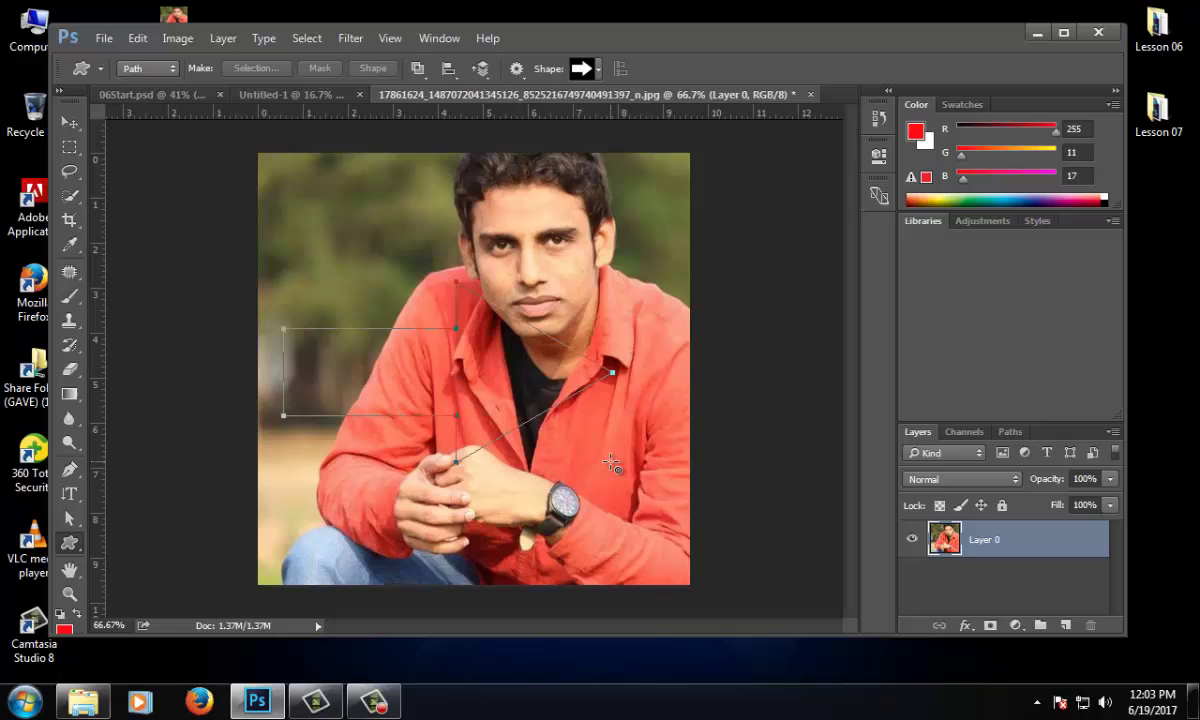
# - Add a layer mask to Layer 0, plus a vector mask that limits the photo to the arrow path
pyautogui.click(991, 626)
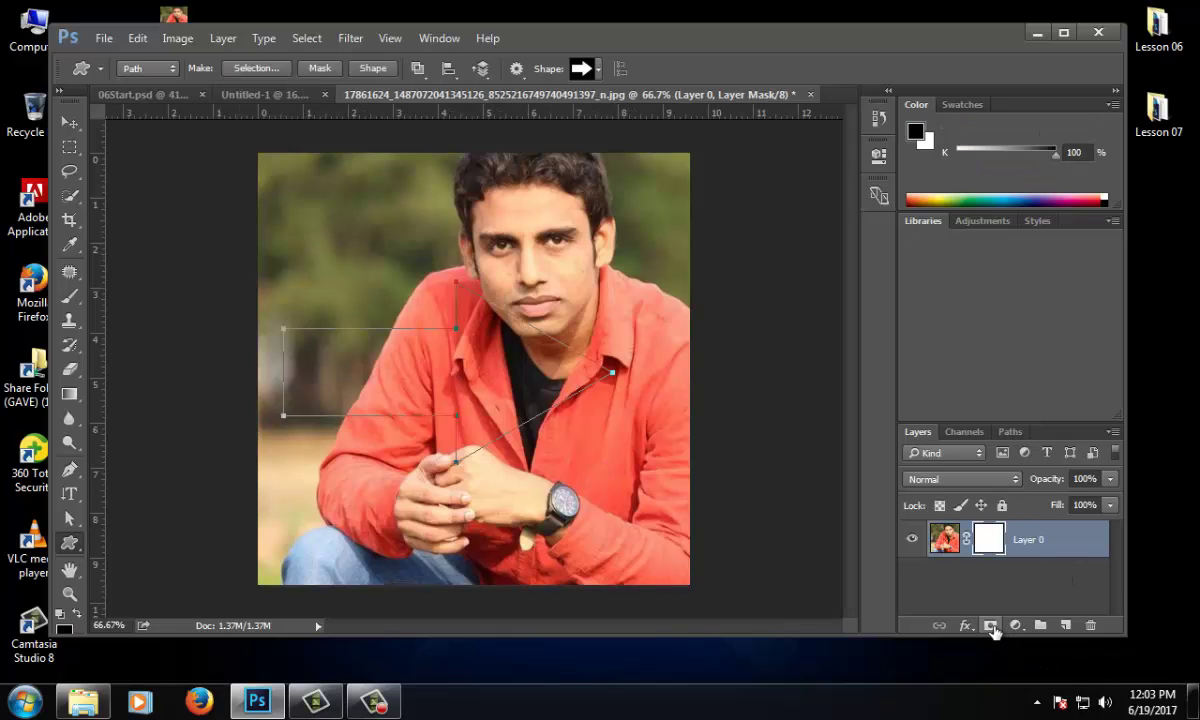
pyautogui.doubleClick(993, 542)
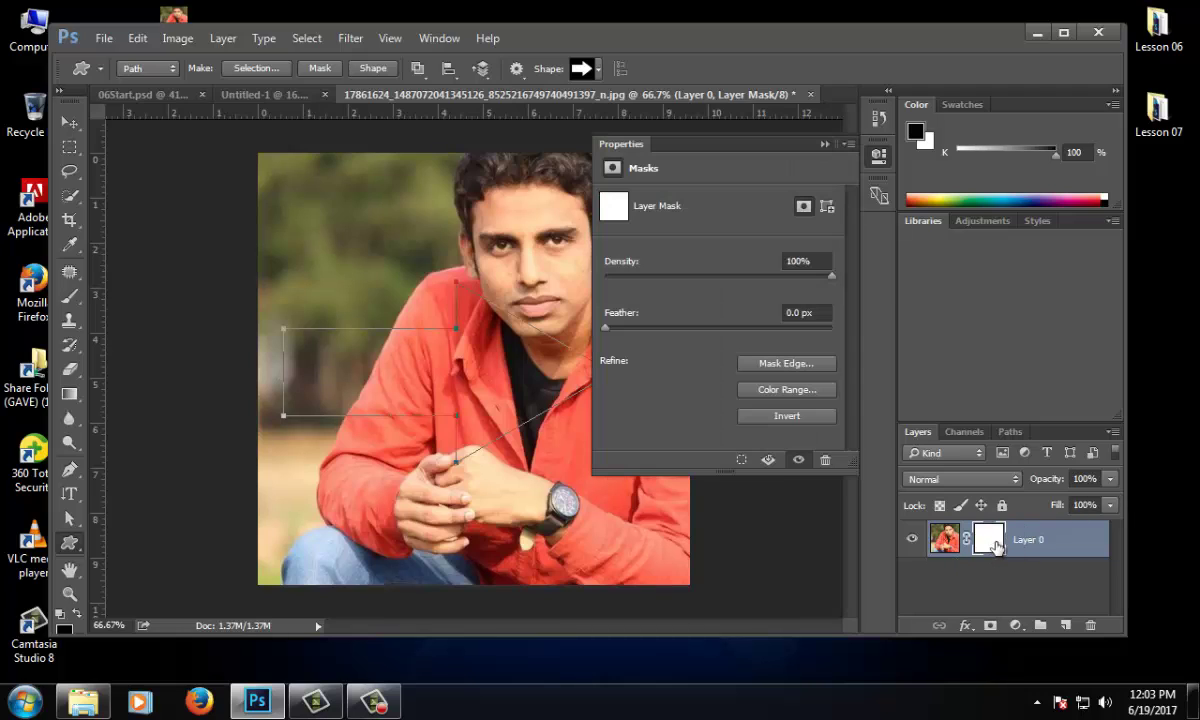
pyautogui.click(827, 207)
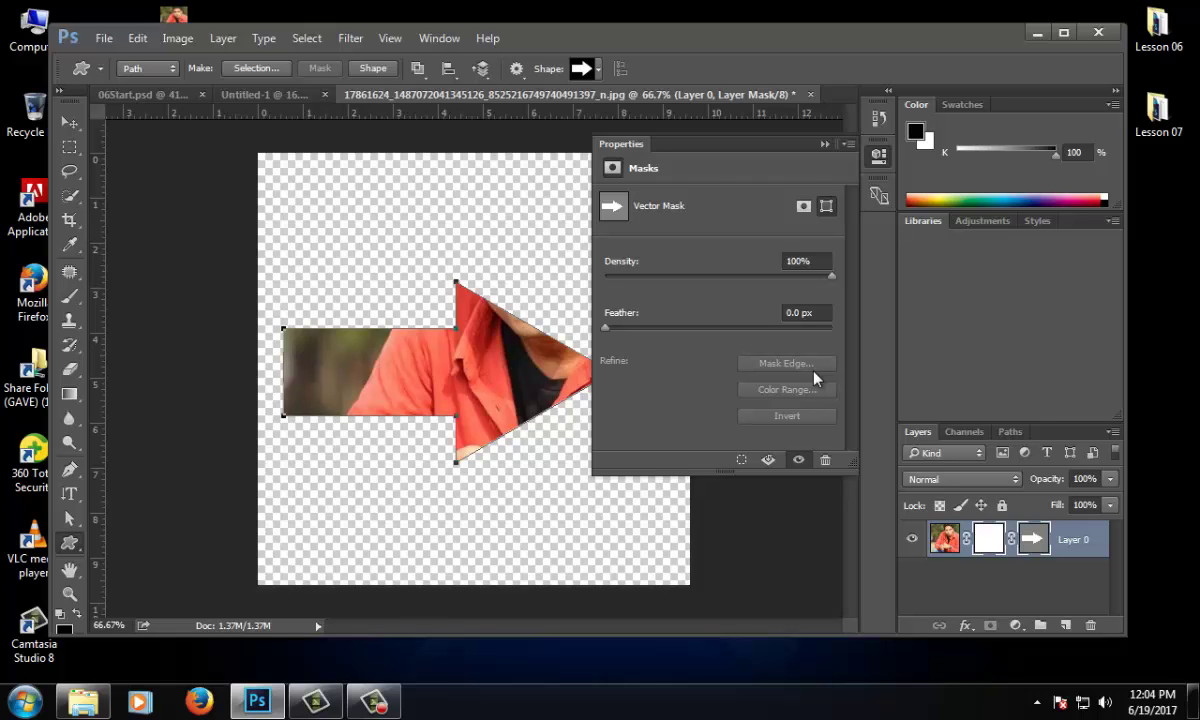
pyautogui.click(824, 145)
# - Look through the Red, Green and Blue channels of the masked photo by selecting each one
pyautogui.click(965, 431)
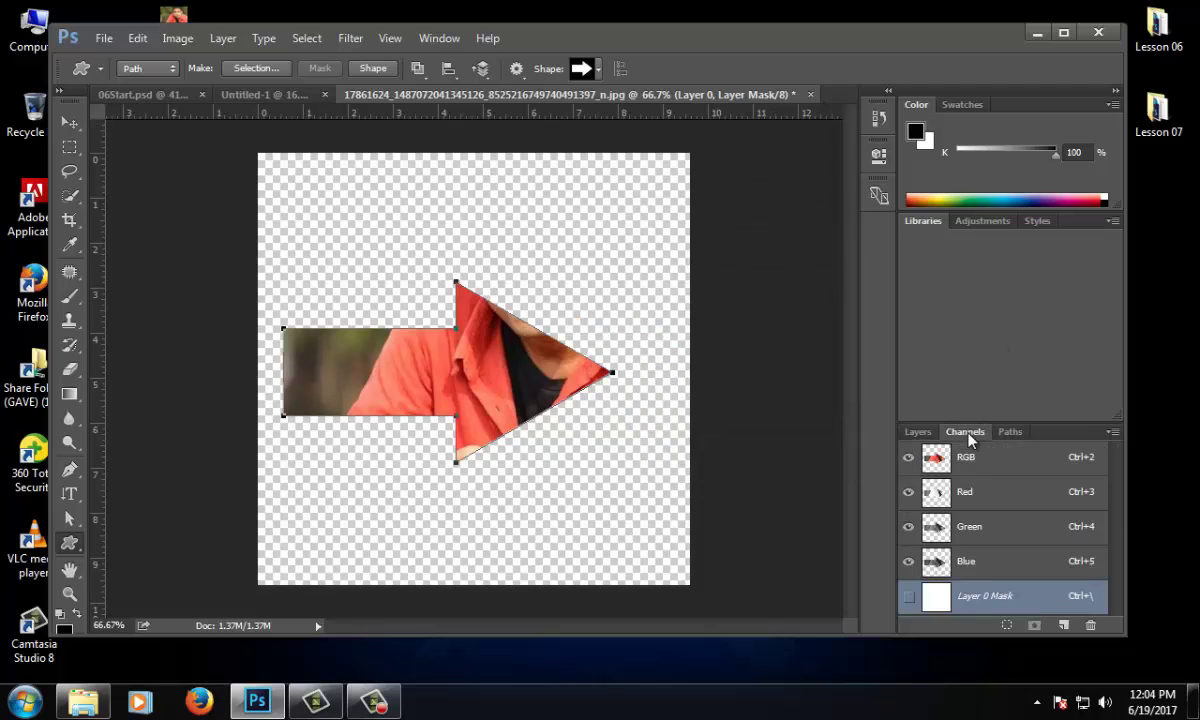
pyautogui.click(966, 492)
pyautogui.click(970, 527)
pyautogui.click(975, 563)
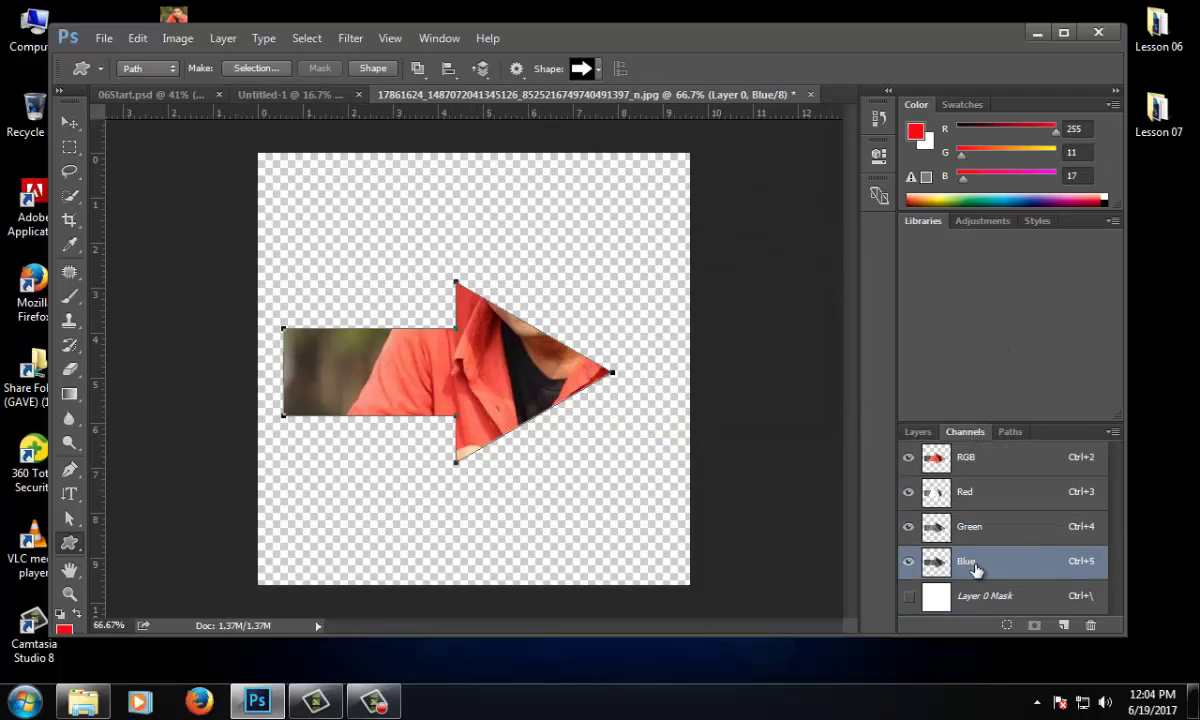
pyautogui.click(984, 524)
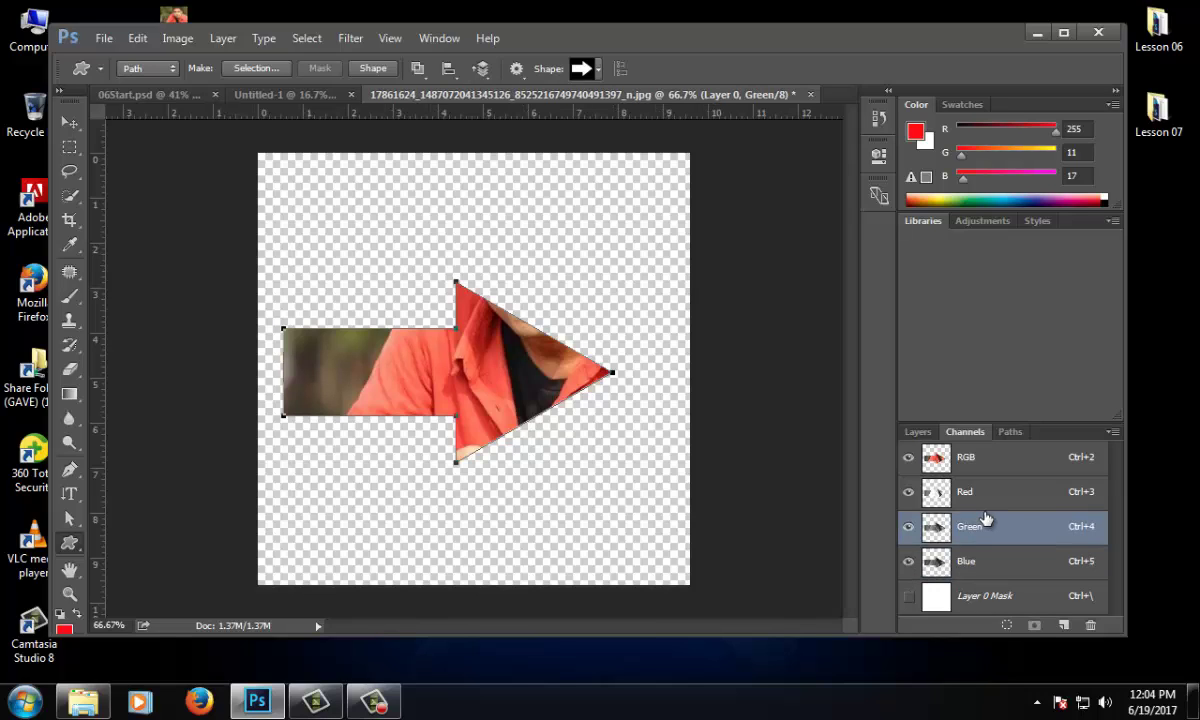
# - Hide and show the Red, Green and Blue channels in different combinations to compare their color effect
pyautogui.click(908, 491)
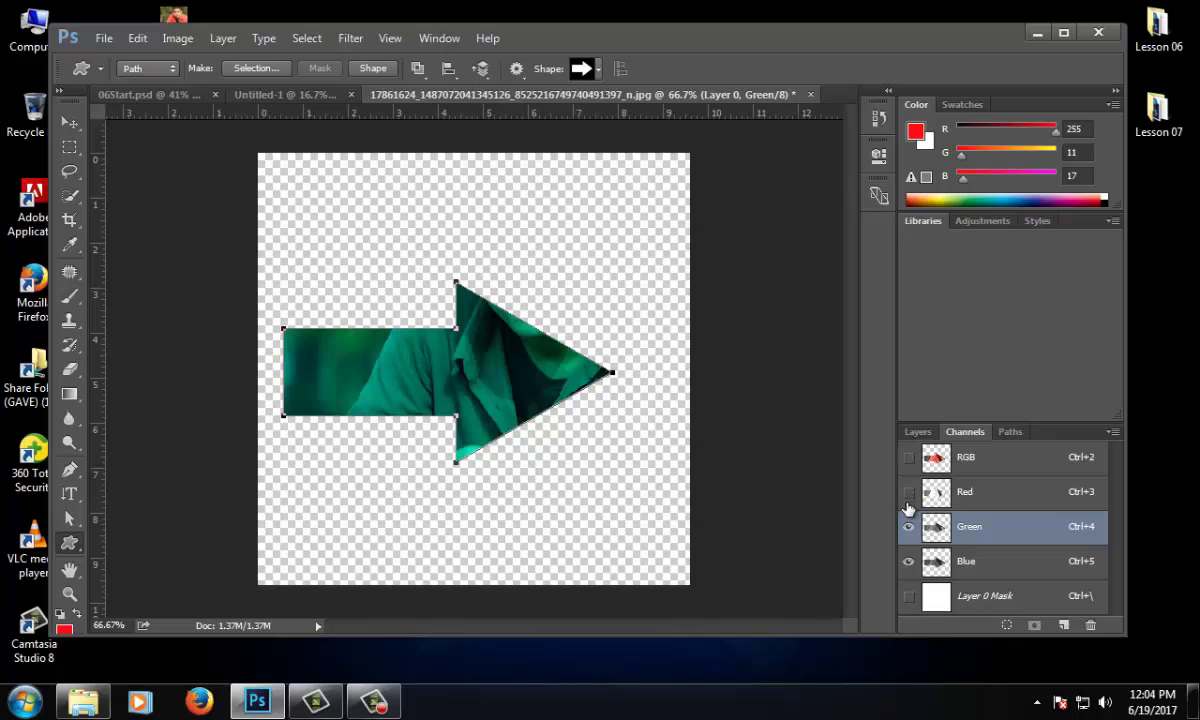
pyautogui.click(908, 527)
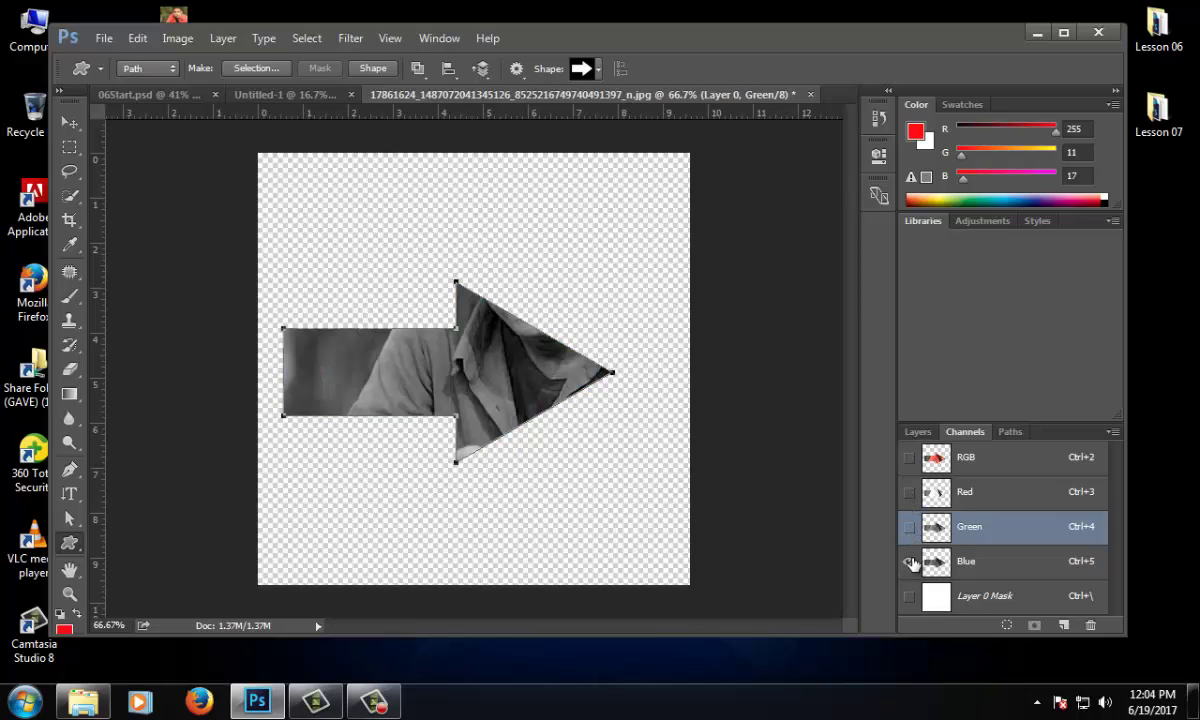
pyautogui.click(908, 527)
pyautogui.click(908, 491)
pyautogui.click(908, 561)
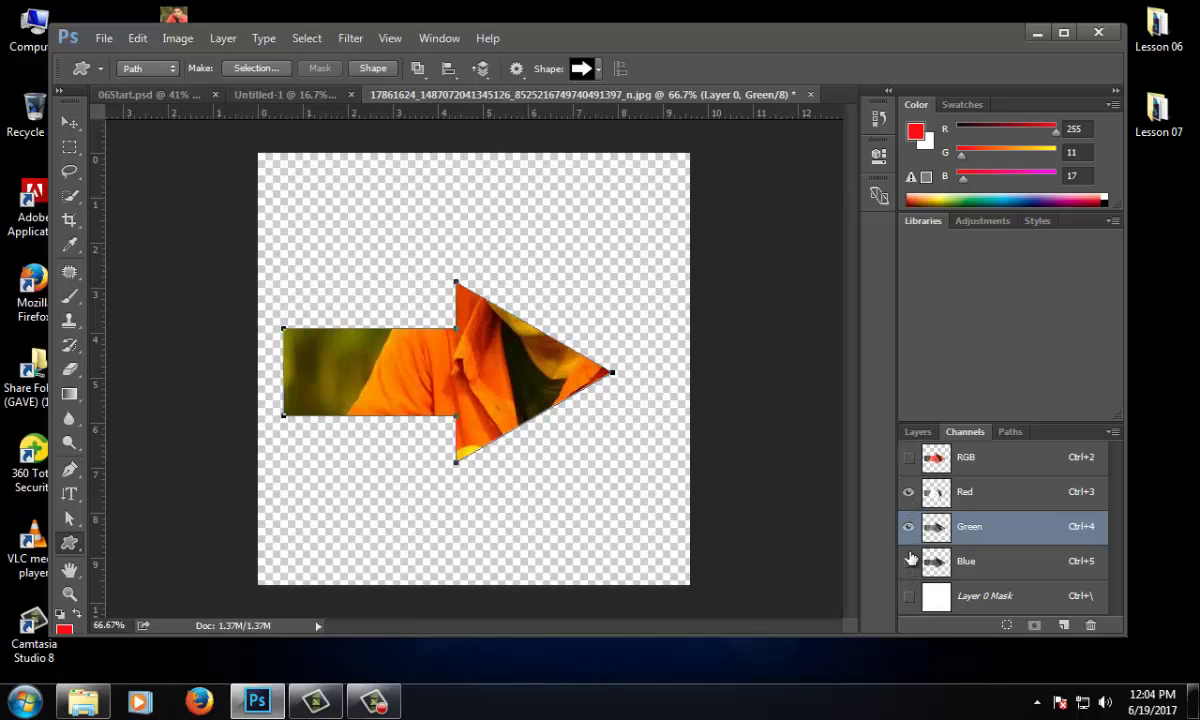
pyautogui.click(908, 527)
pyautogui.click(908, 527)
pyautogui.click(908, 561)
pyautogui.click(908, 561)
# - Undo the arrow vector mask and show the Blue channel again to display the photo in full color
pyautogui.hotkey('ctrl', 'z')
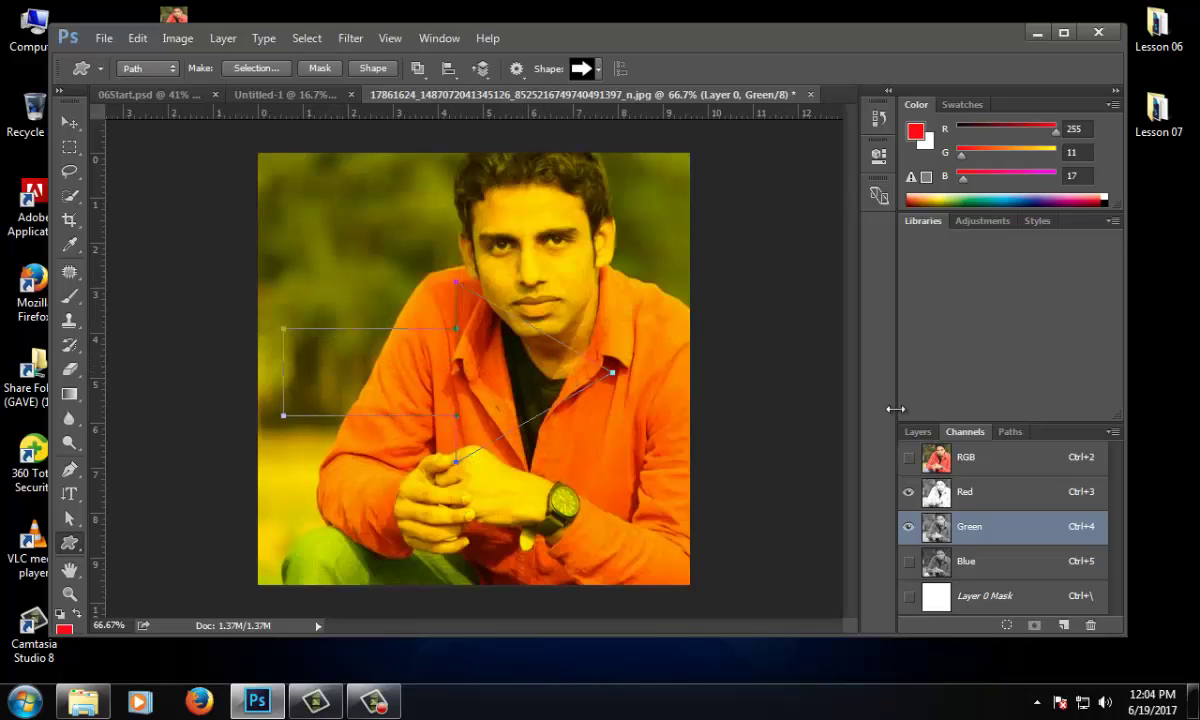
pyautogui.moveTo(1131, 703)
pyautogui.click(908, 561)
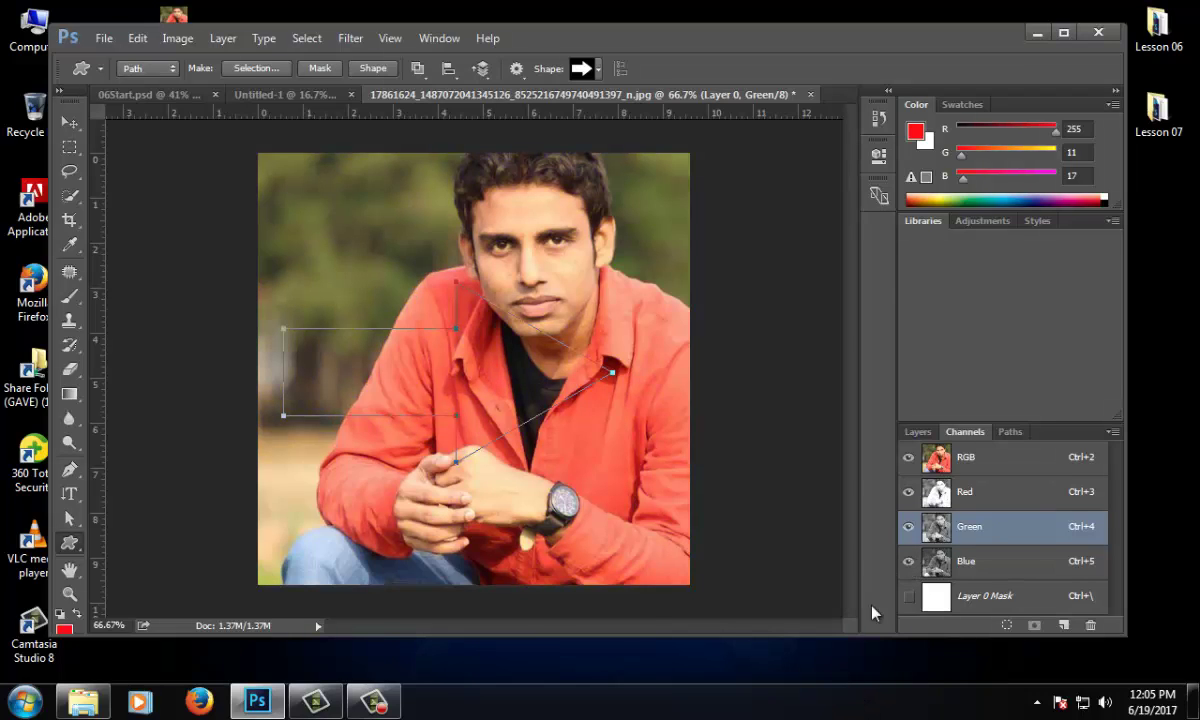
# - View the photo without the Green channel, select the Red and Blue channels in turn, and show Green again
pyautogui.click(908, 526)
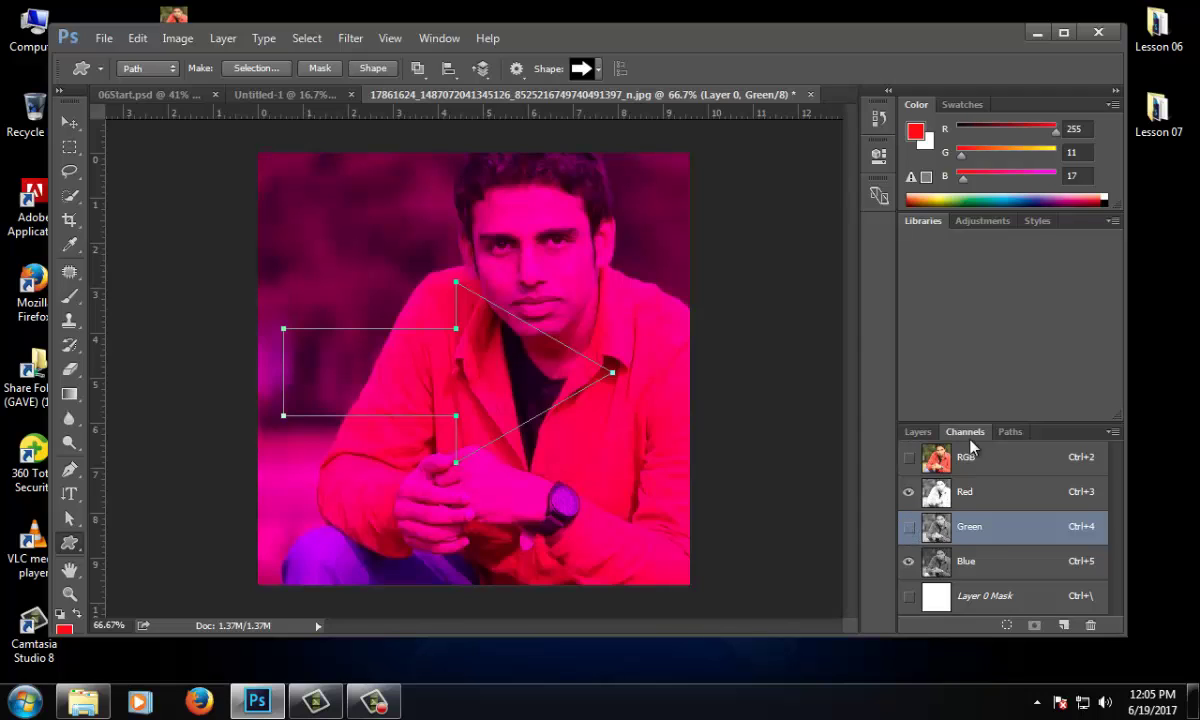
pyautogui.click(976, 492)
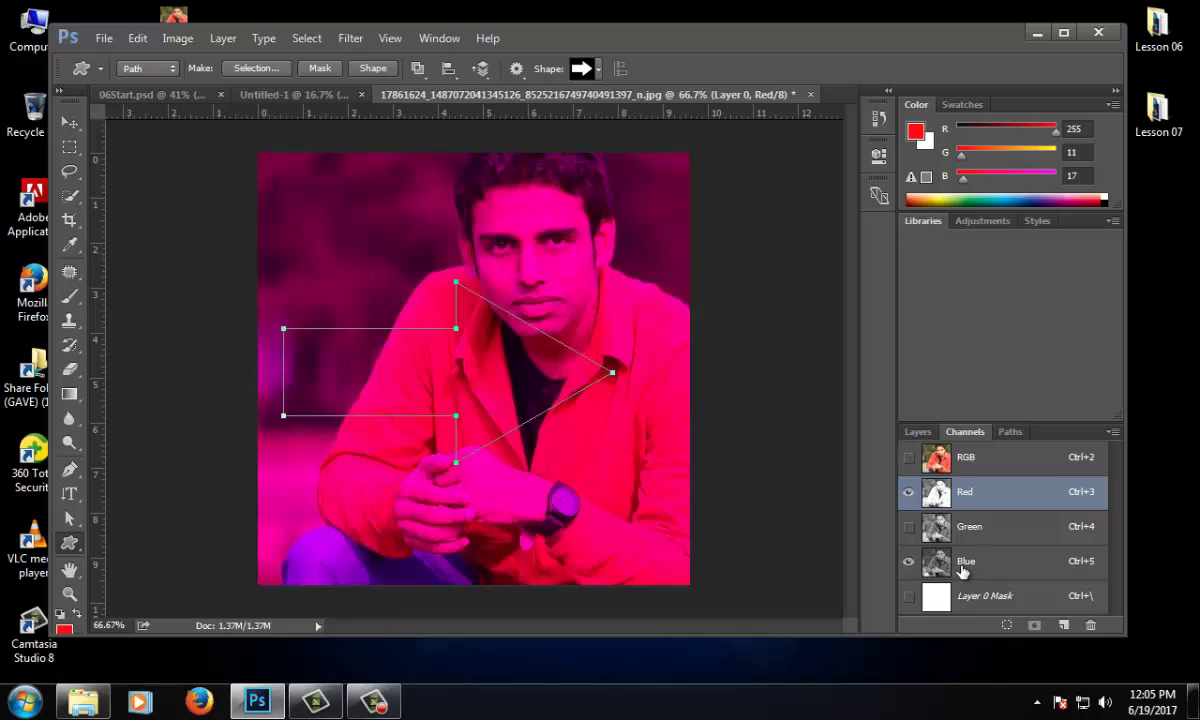
pyautogui.click(963, 568)
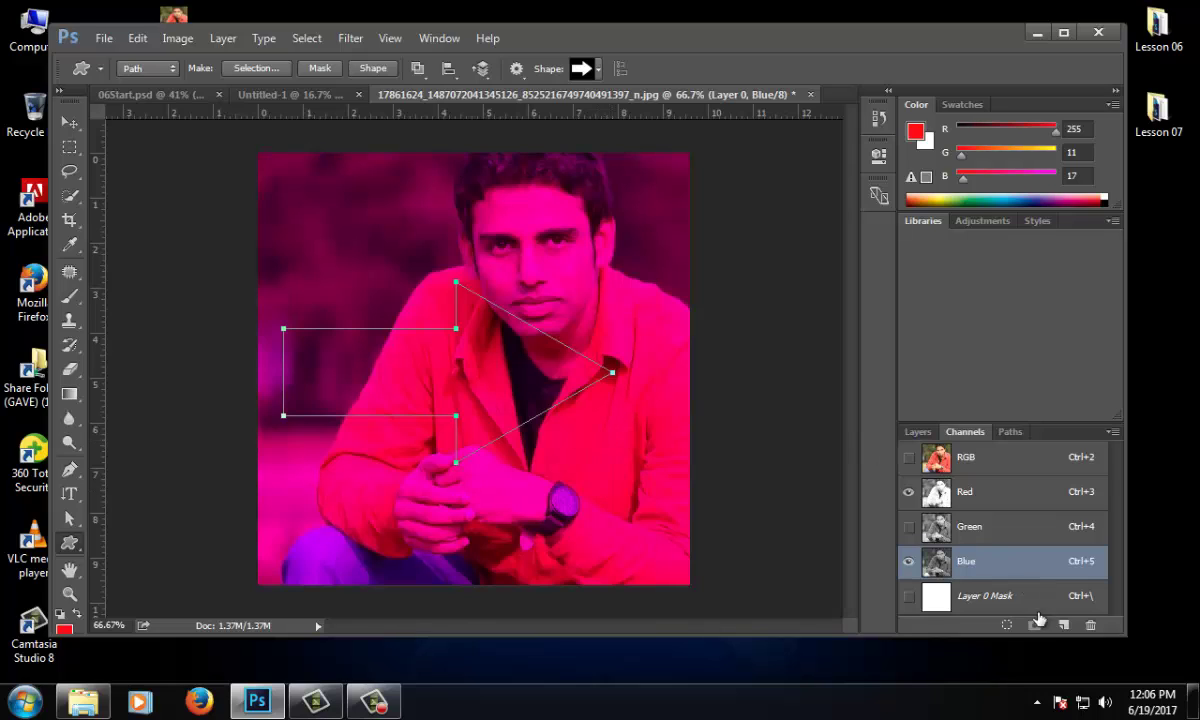
pyautogui.click(908, 526)
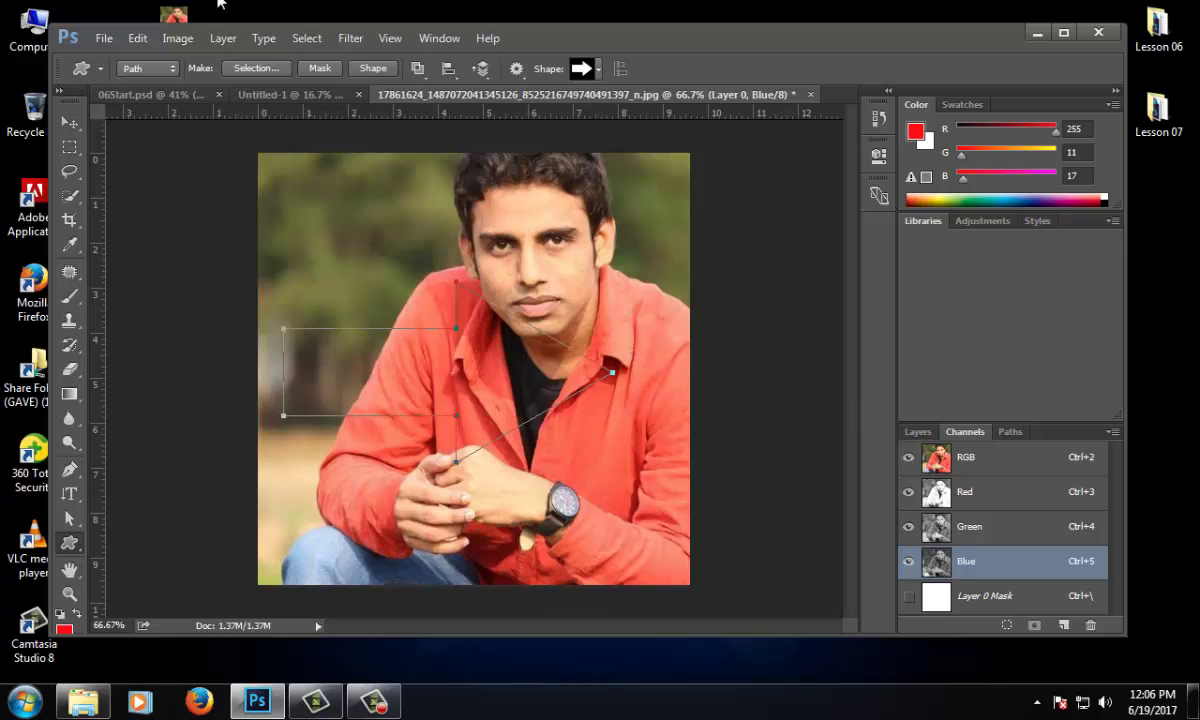
# - Convert the image to CMYK Color mode, accepting the U.S. Web Coated (SWOP) v2 profile
pyautogui.click(137, 38)
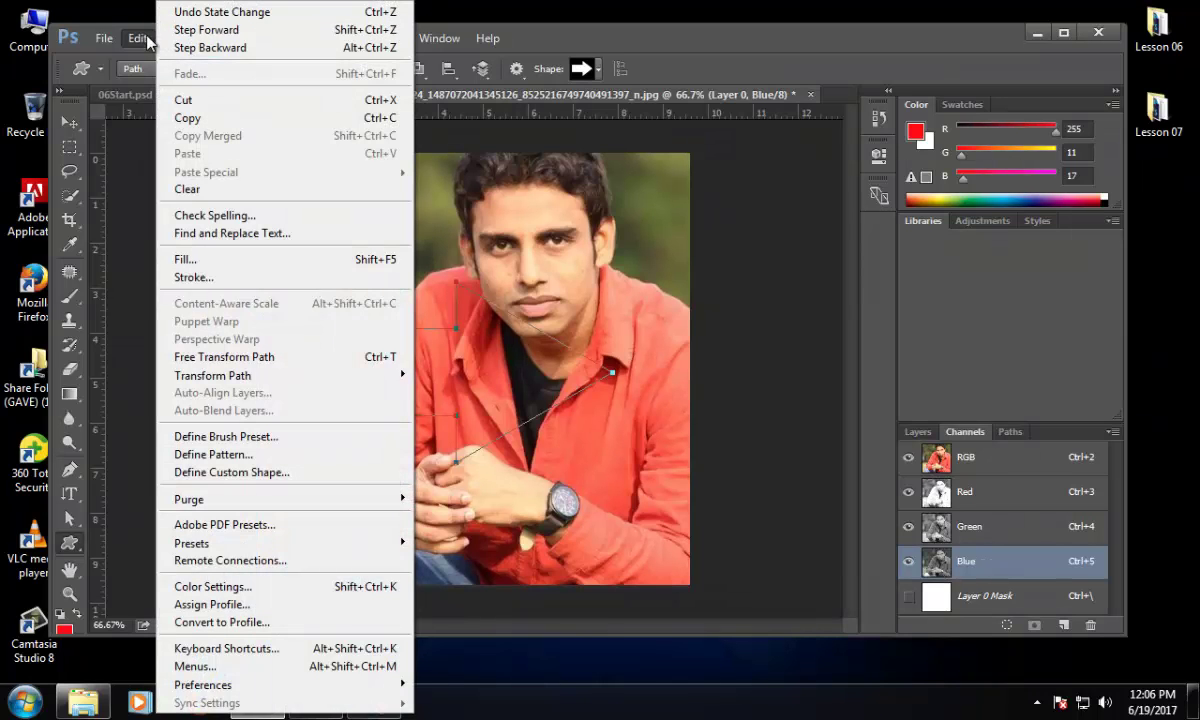
pyautogui.click(185, 47)
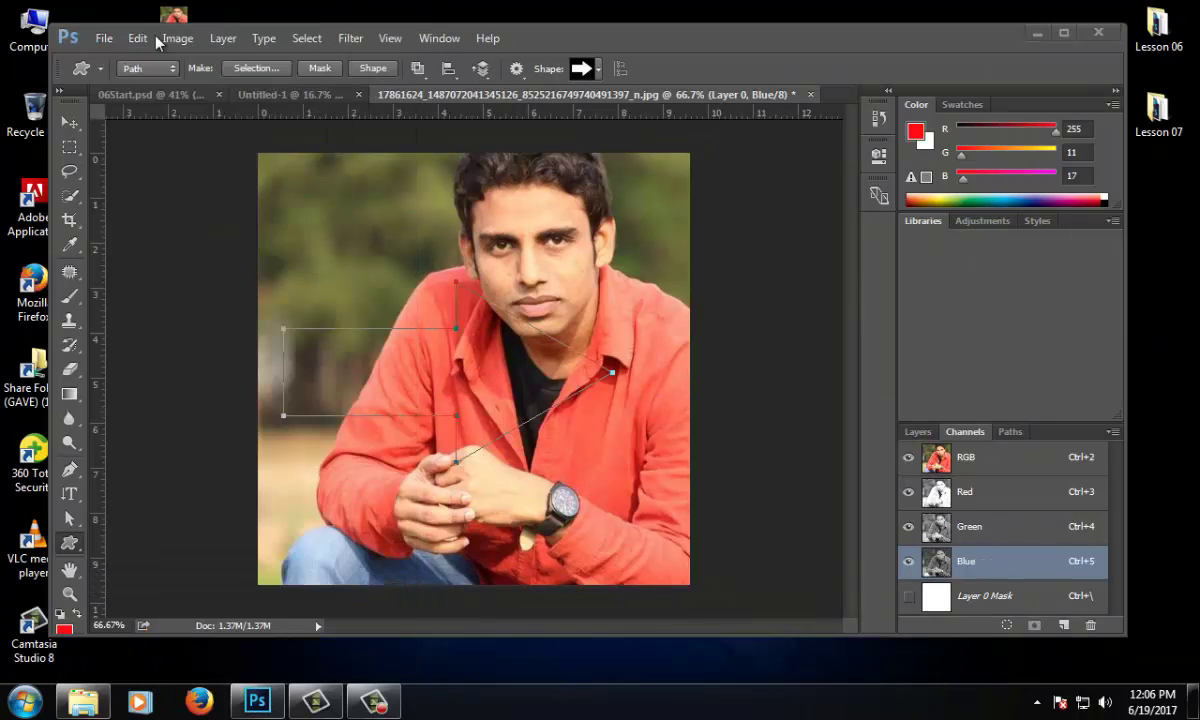
pyautogui.click(175, 38)
pyautogui.moveTo(210, 59)
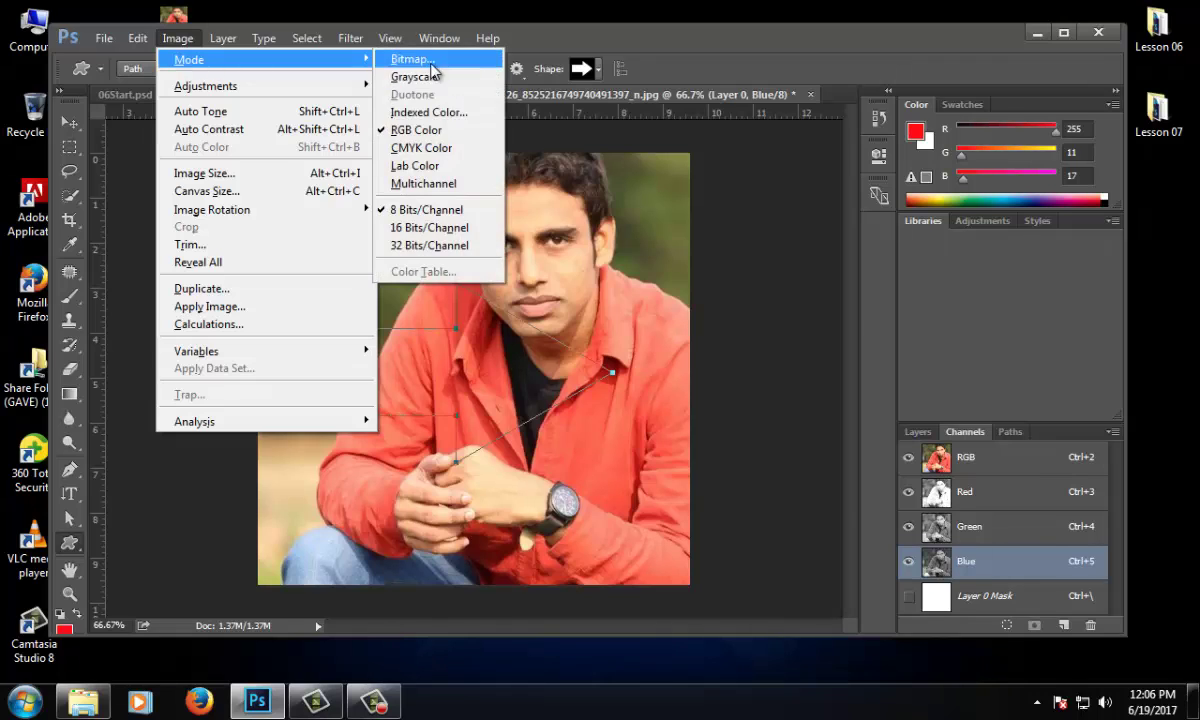
pyautogui.click(420, 147)
pyautogui.click(576, 303)
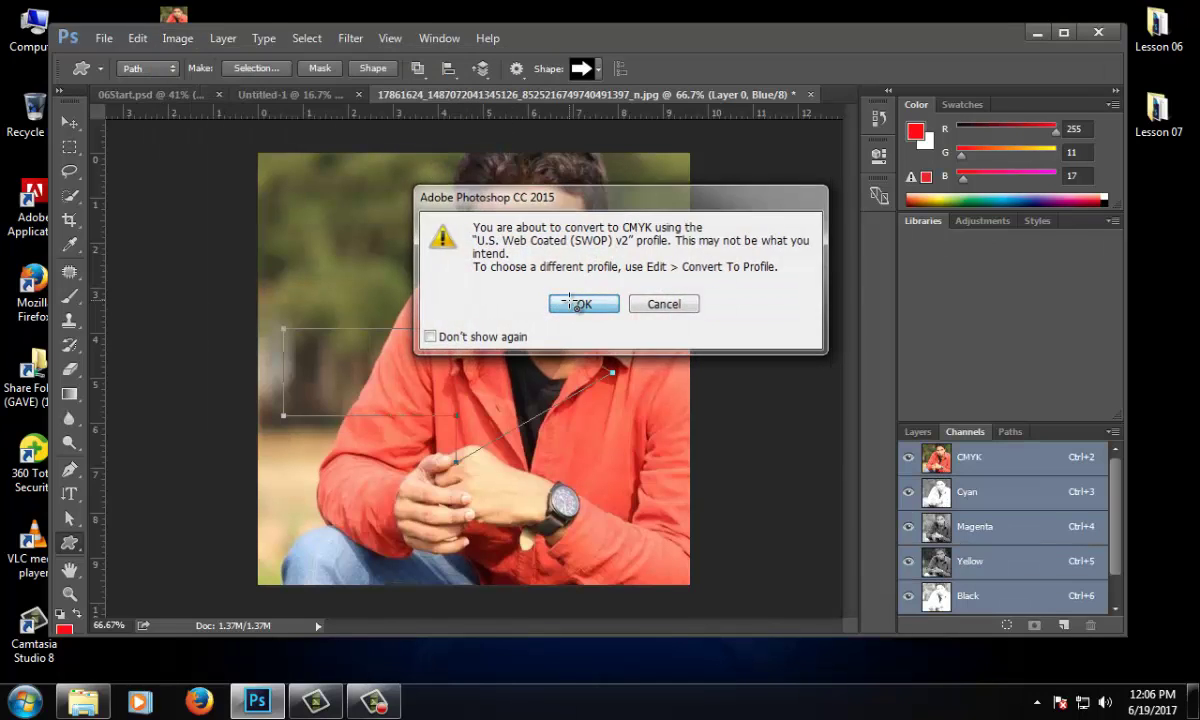
# - Duplicate the Black channel as Black copy in the same document and make the copy visible
pyautogui.click(958, 598)
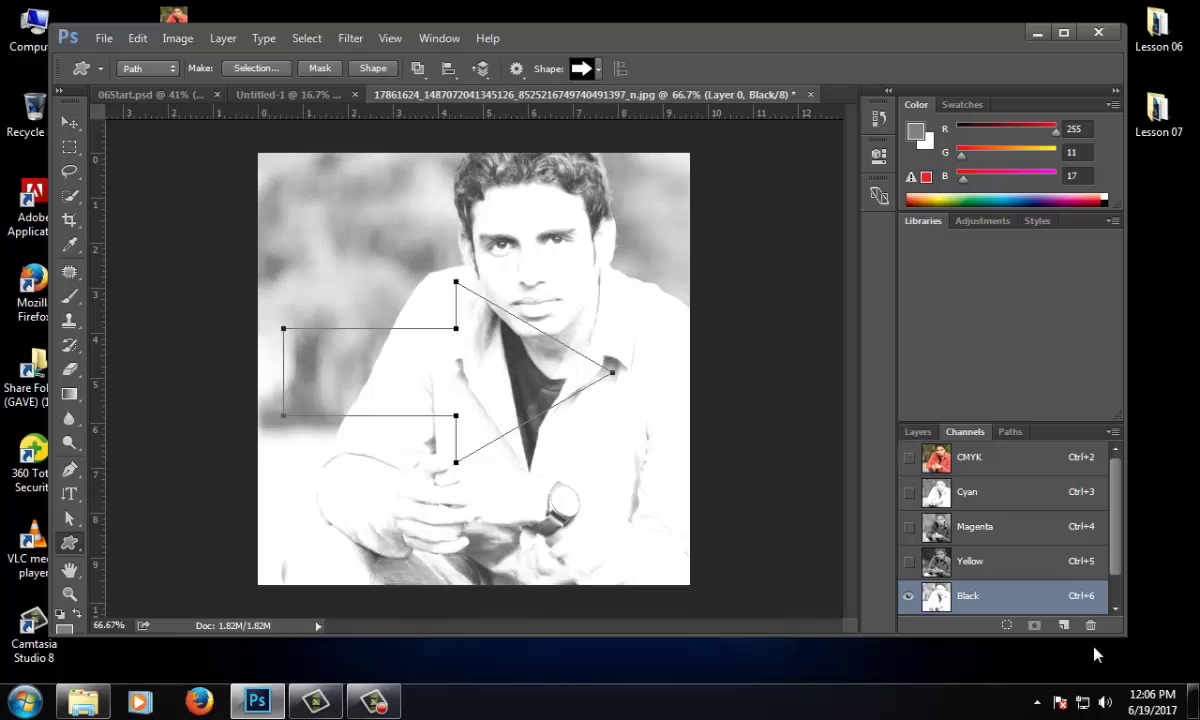
pyautogui.rightClick(985, 598)
pyautogui.click(1035, 618)
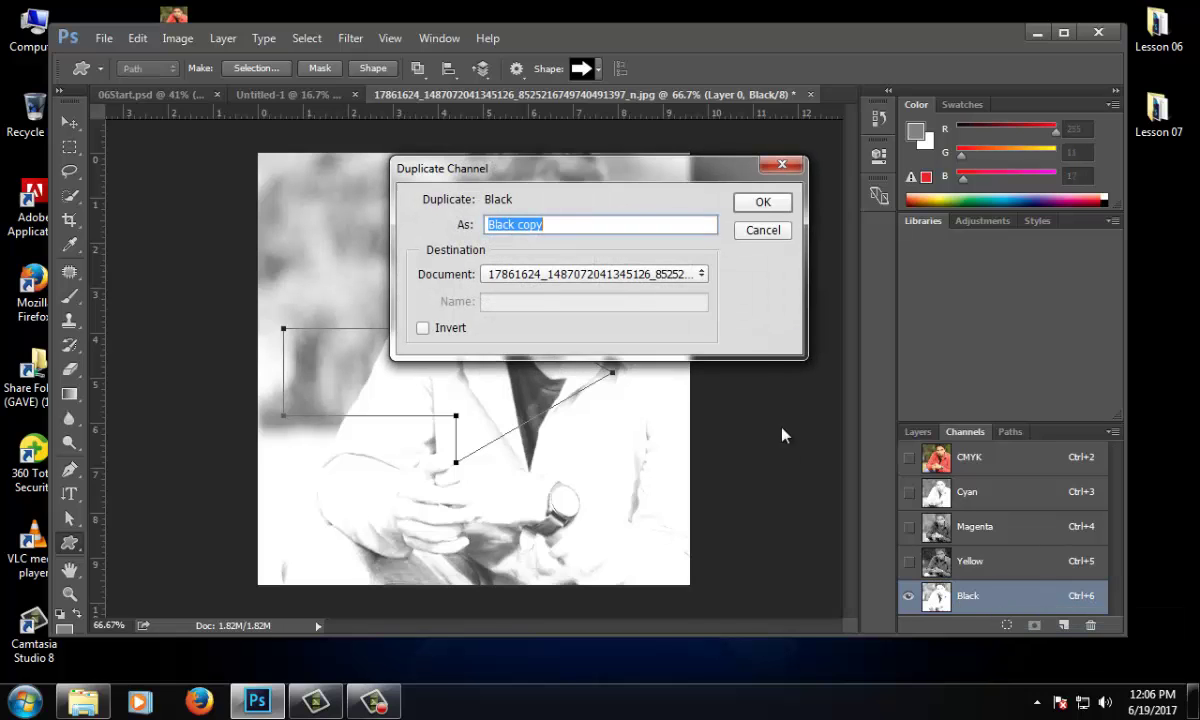
pyautogui.click(765, 203)
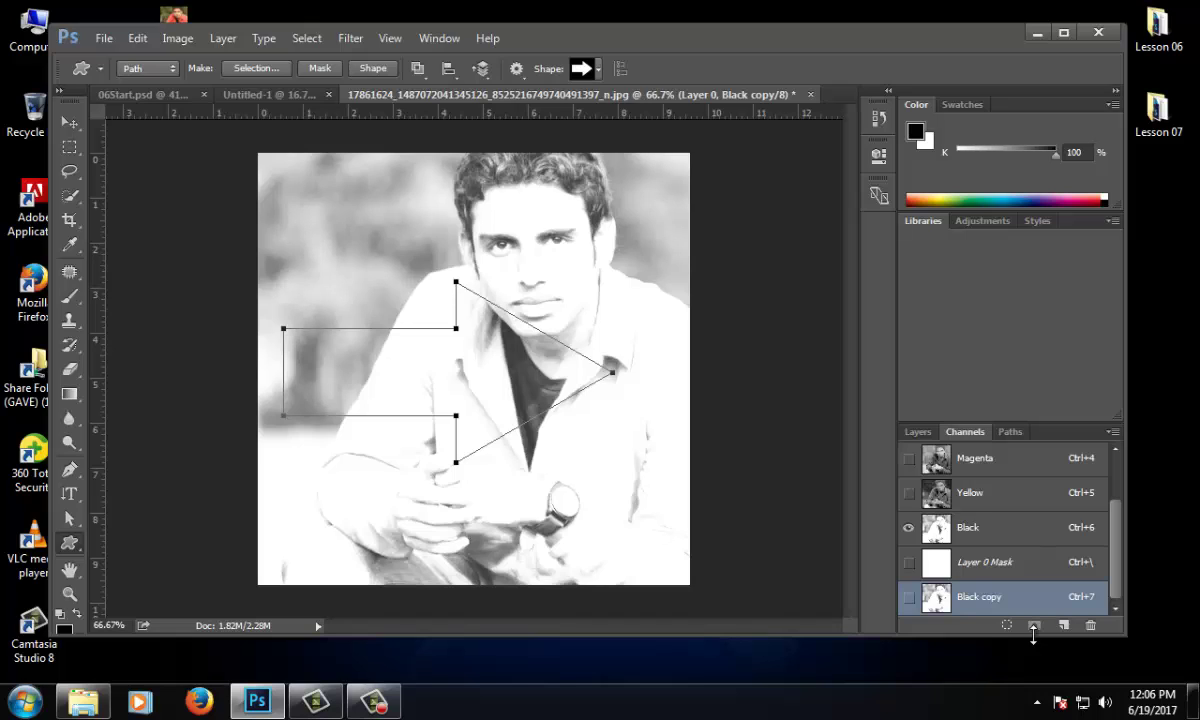
pyautogui.click(908, 597)
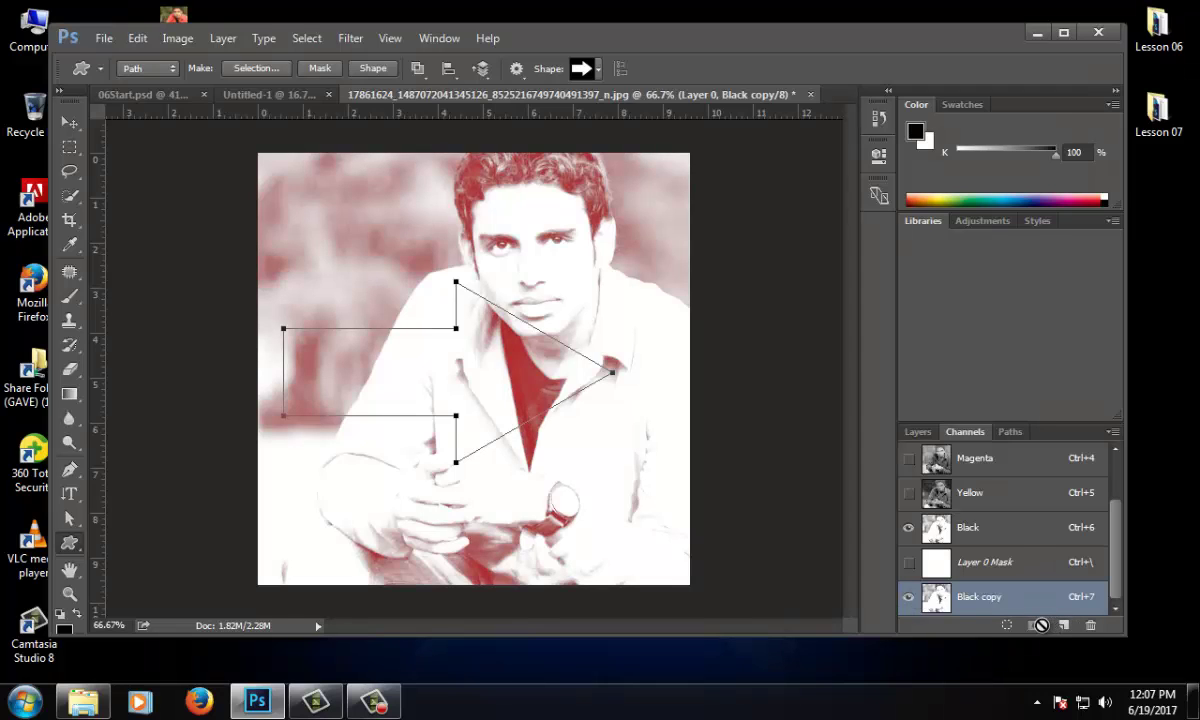
pyautogui.hotkey('ctrl', 'l')
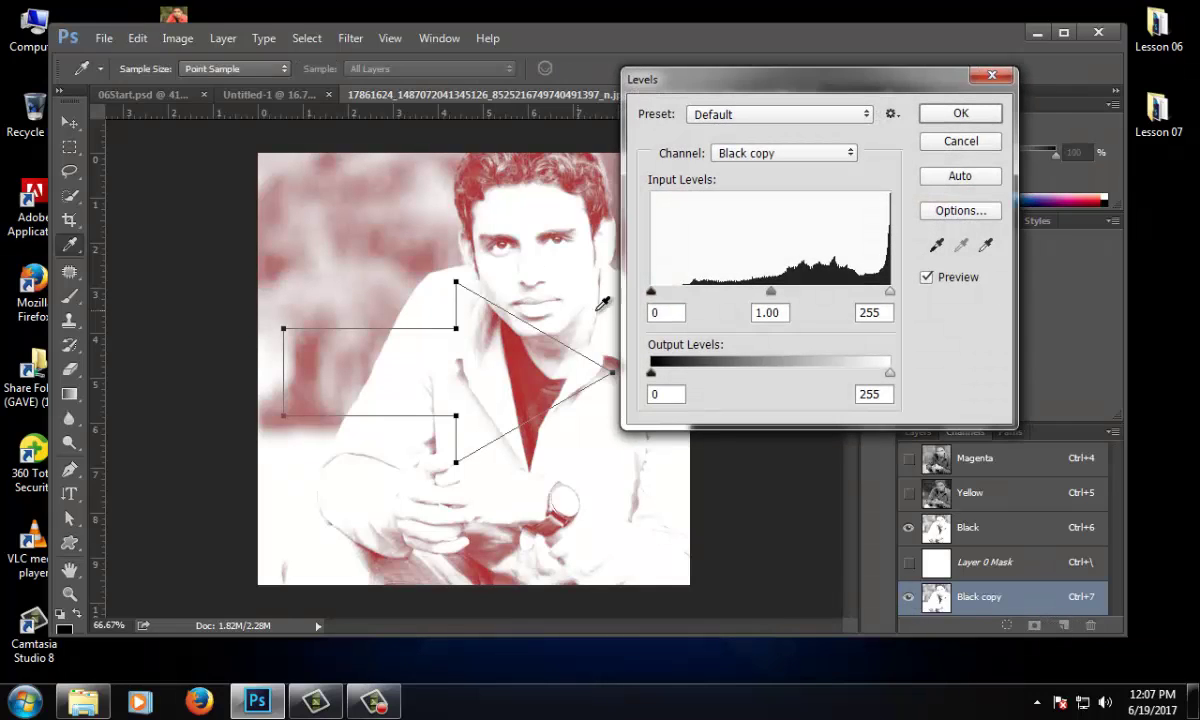
pyautogui.moveTo(651, 291); pyautogui.dragTo(748, 291)
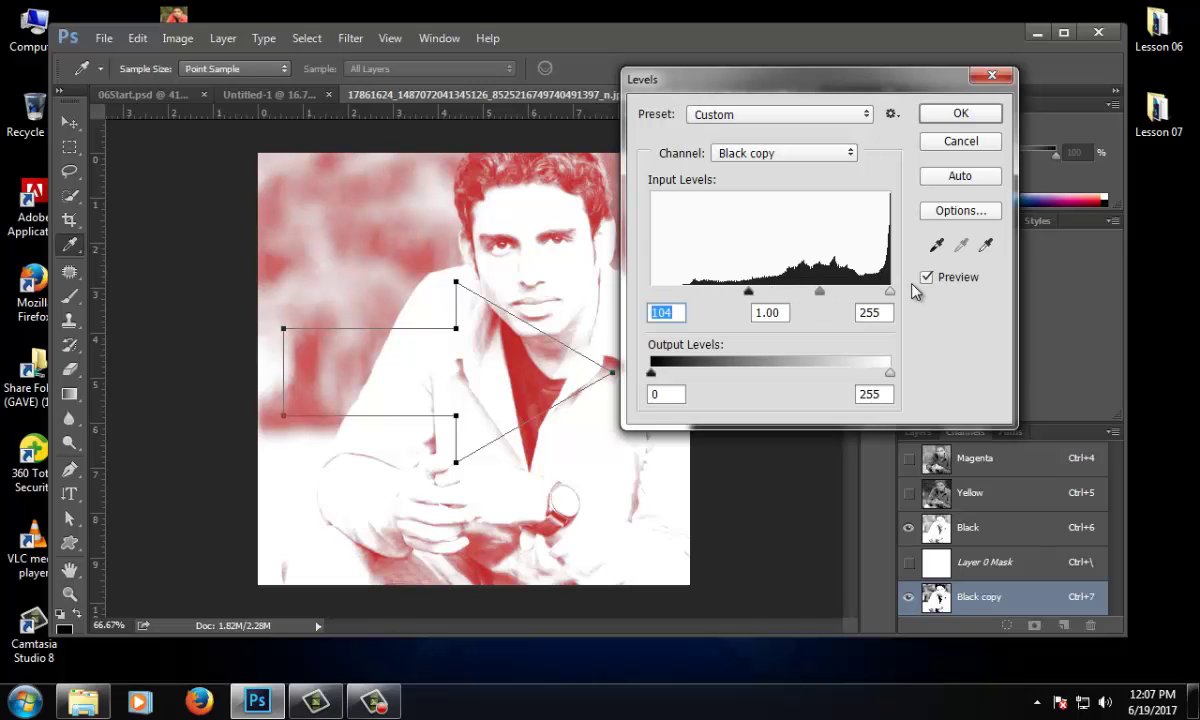
pyautogui.click(913, 407)
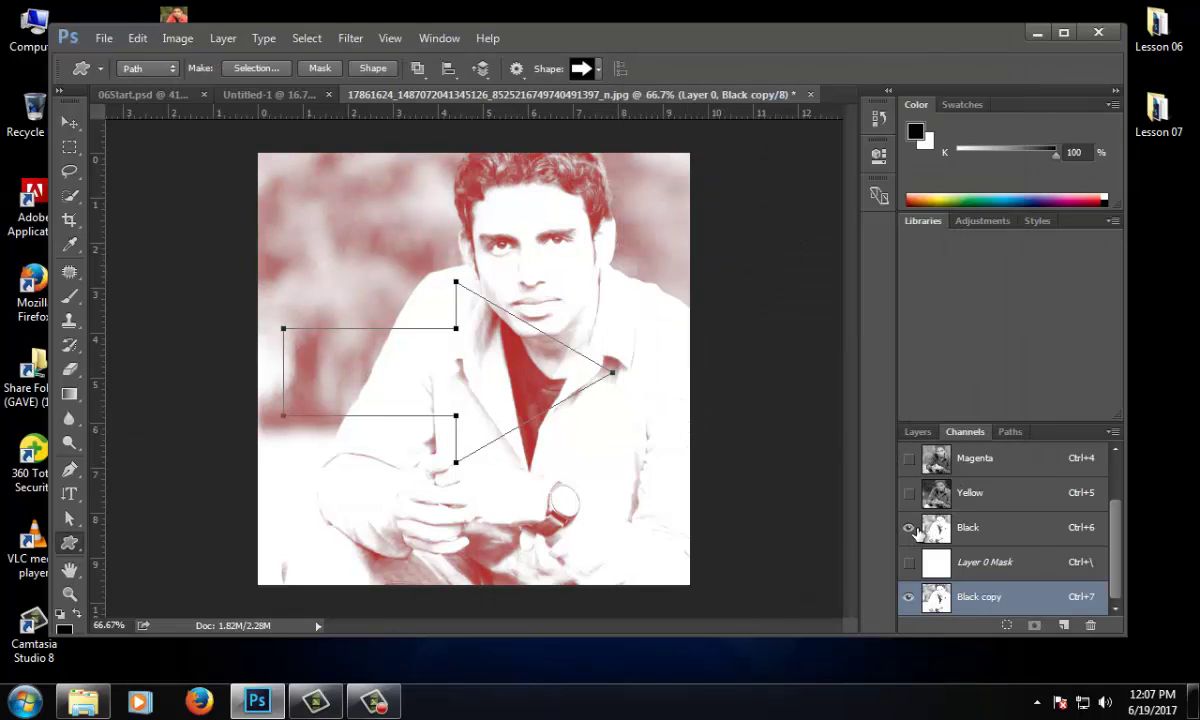
# - Hide the original Black channel so that only Black copy is displayed
pyautogui.click(908, 527)
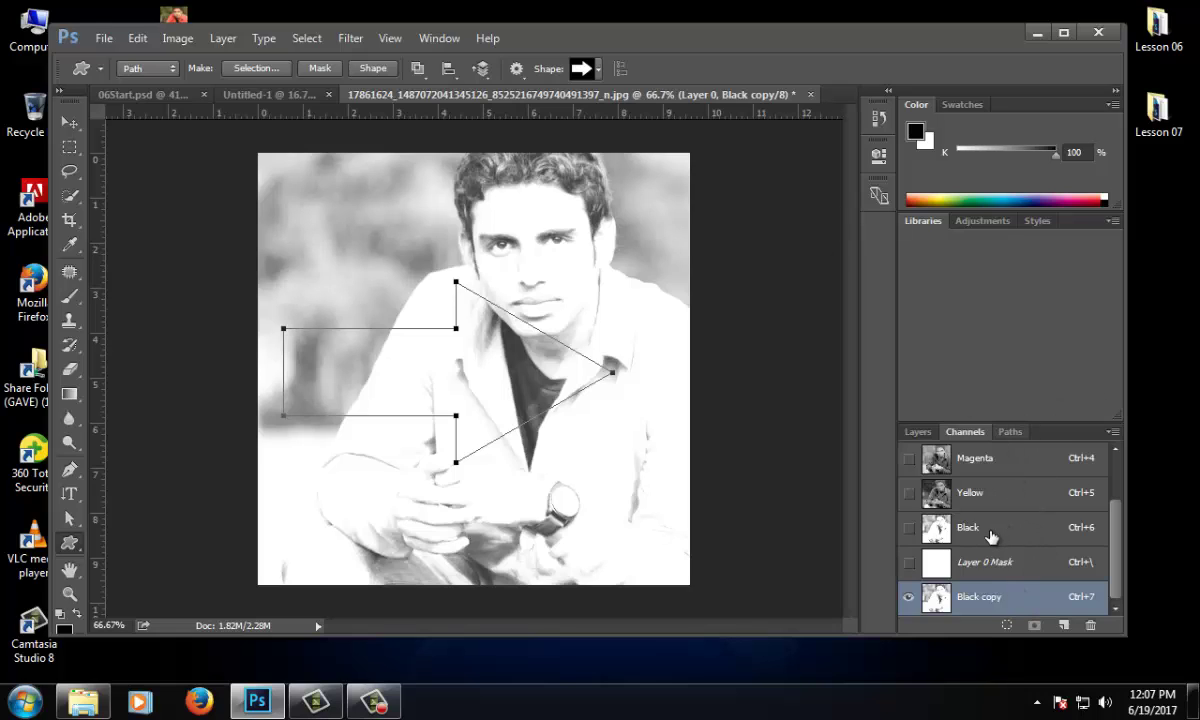
pyautogui.click(908, 527)
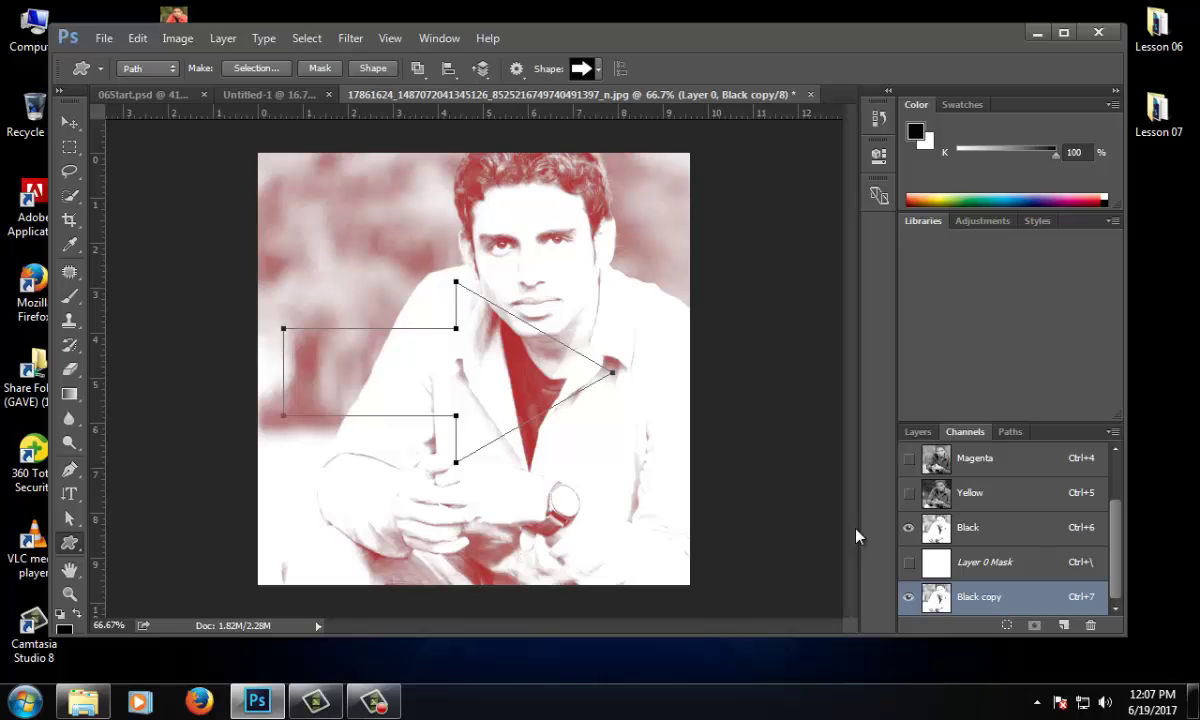
pyautogui.click(908, 527)
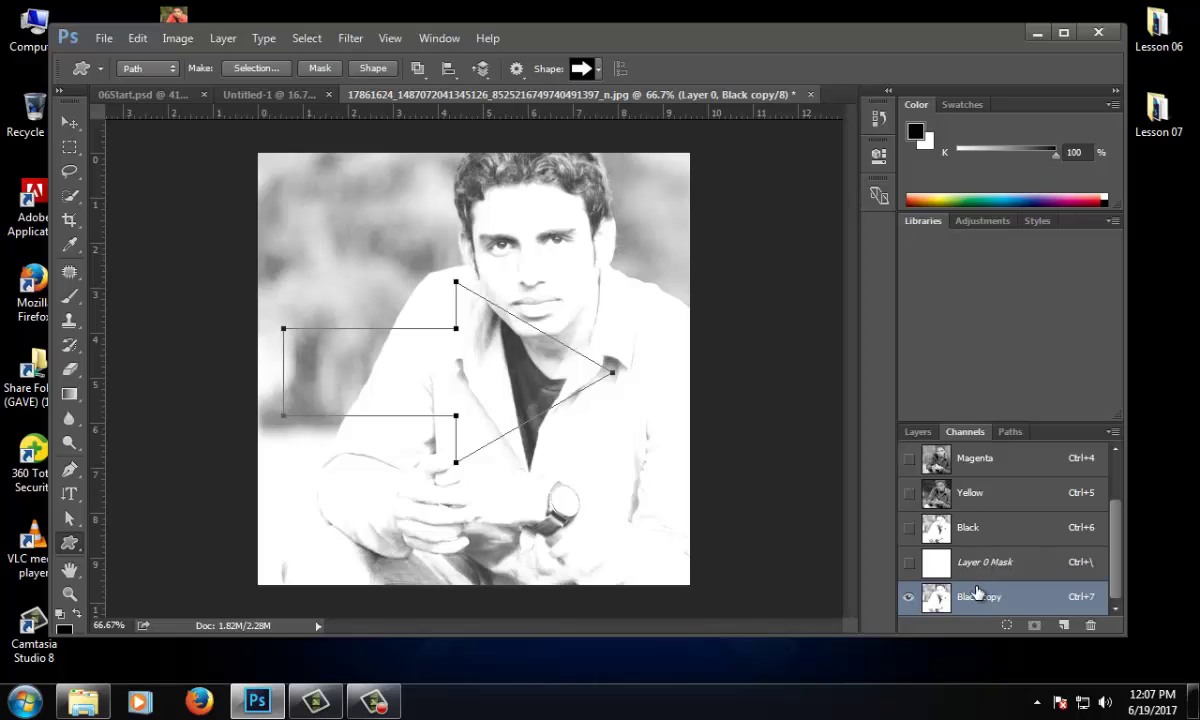
# - Apply Levels to the Black copy channel with a black input of 145 and a white input of 208
pyautogui.press('i')
pyautogui.hotkey('ctrl', 'l')
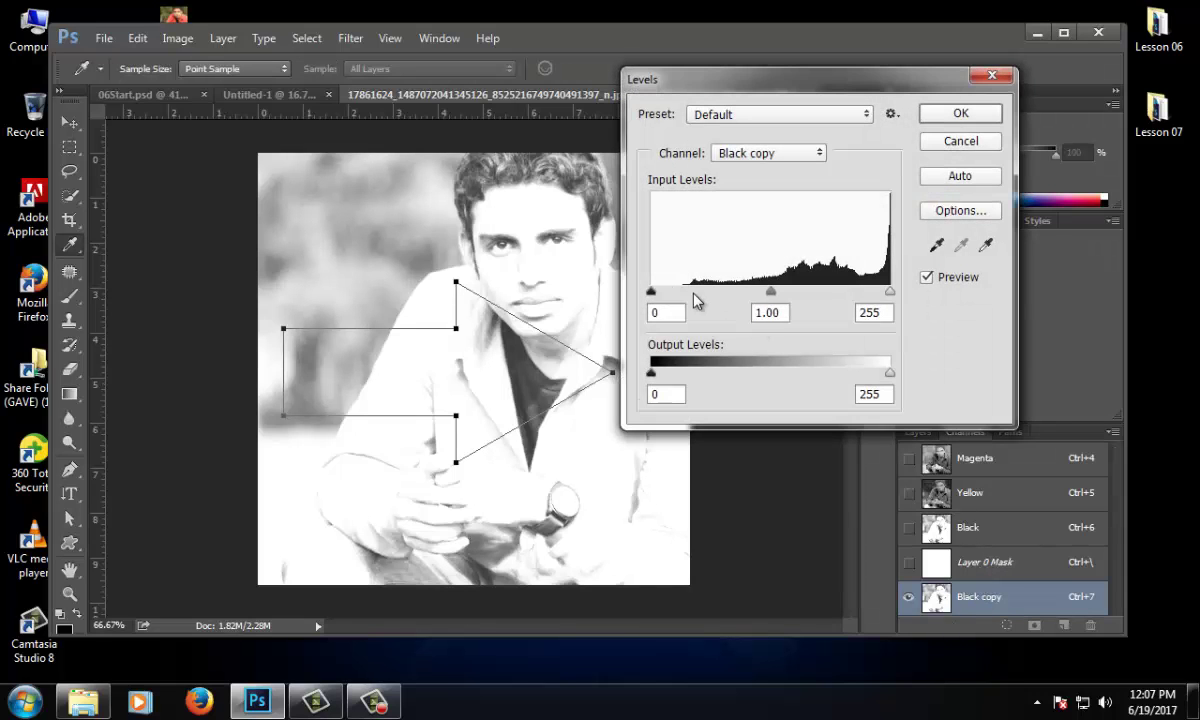
pyautogui.moveTo(651, 291); pyautogui.dragTo(739, 291)
pyautogui.moveTo(890, 291); pyautogui.dragTo(862, 293)
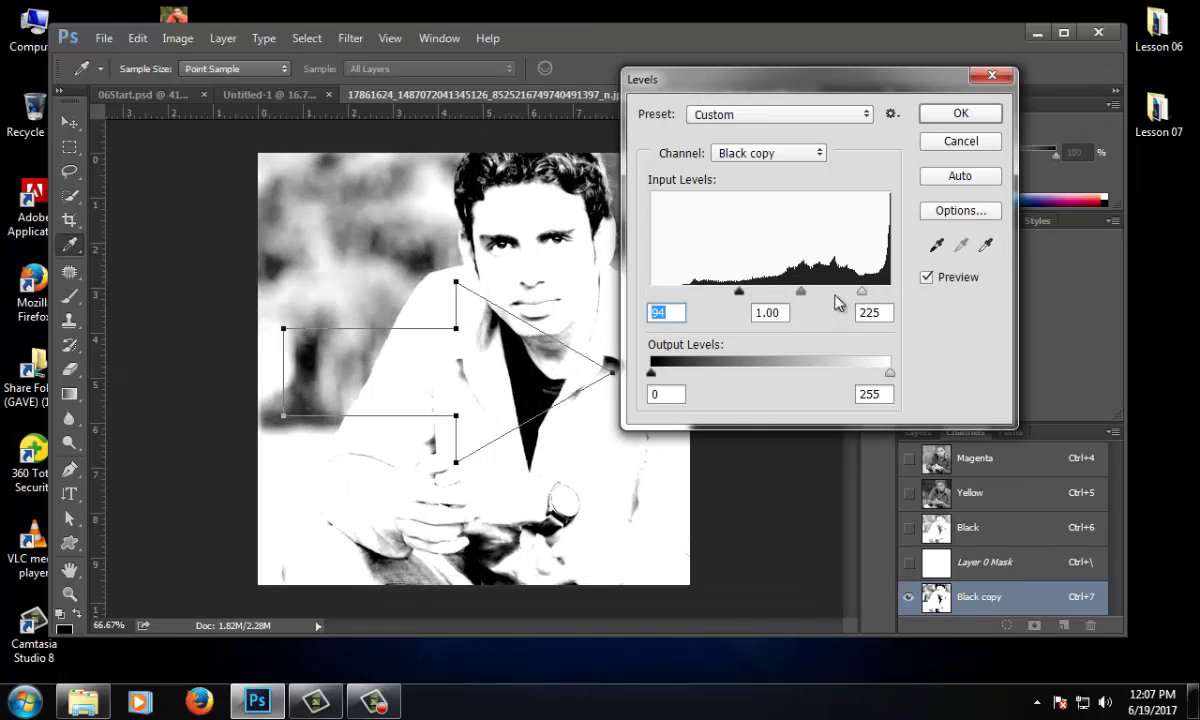
pyautogui.moveTo(740, 291); pyautogui.dragTo(787, 292)
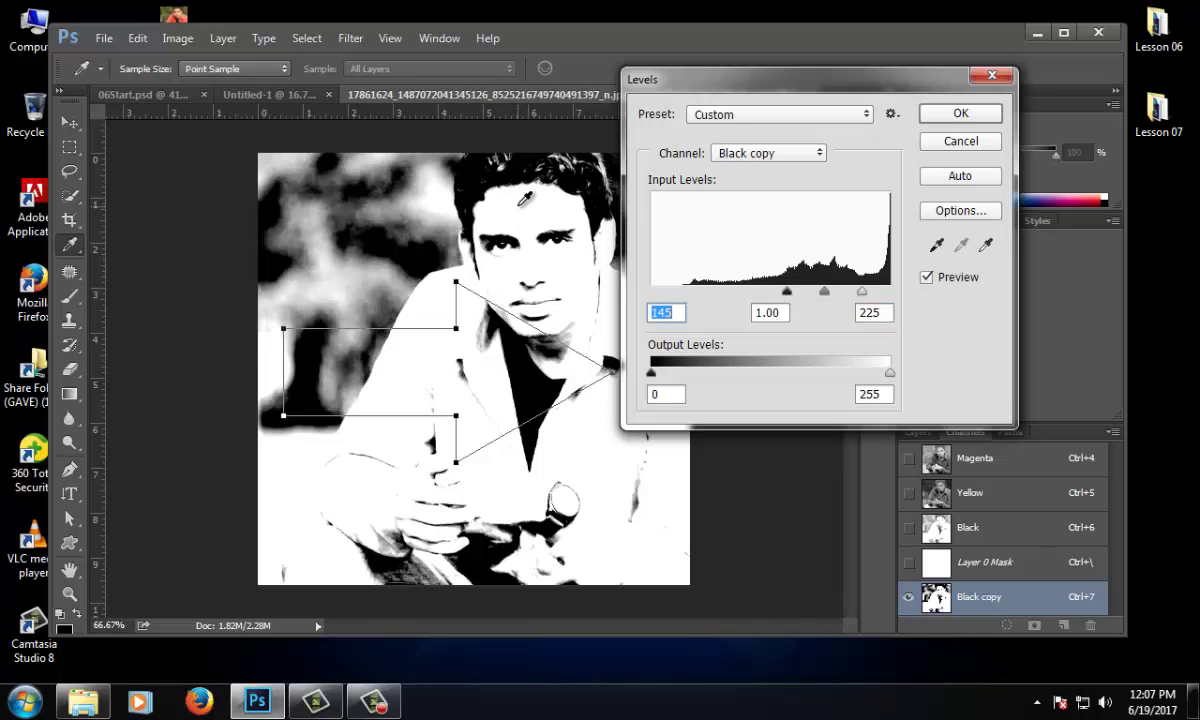
pyautogui.moveTo(862, 292); pyautogui.dragTo(846, 292)
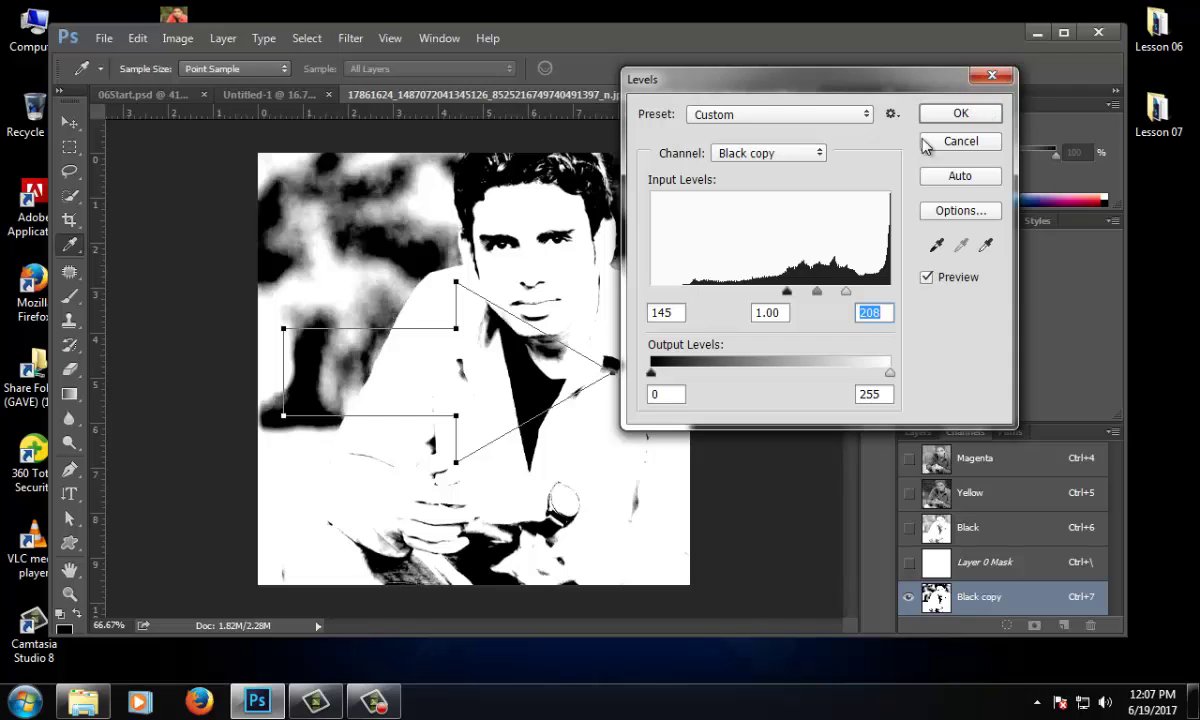
pyautogui.click(950, 118)
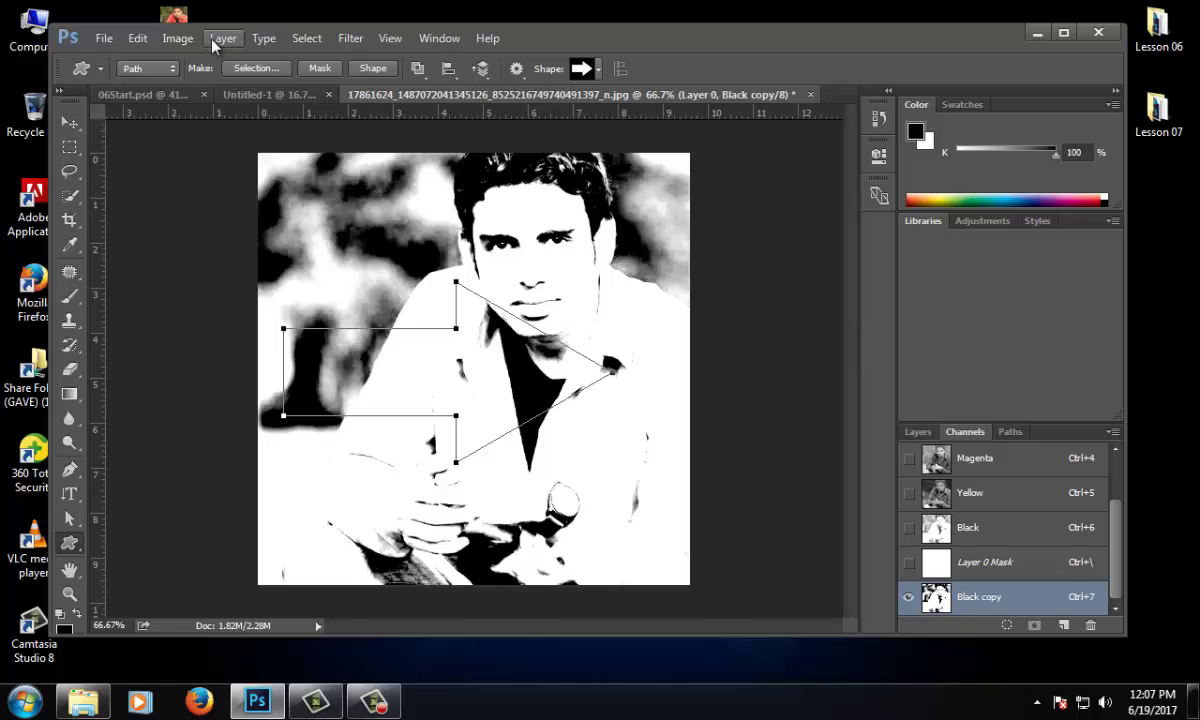
# - Invert the tones of the Black copy channel
pyautogui.click(177, 38)
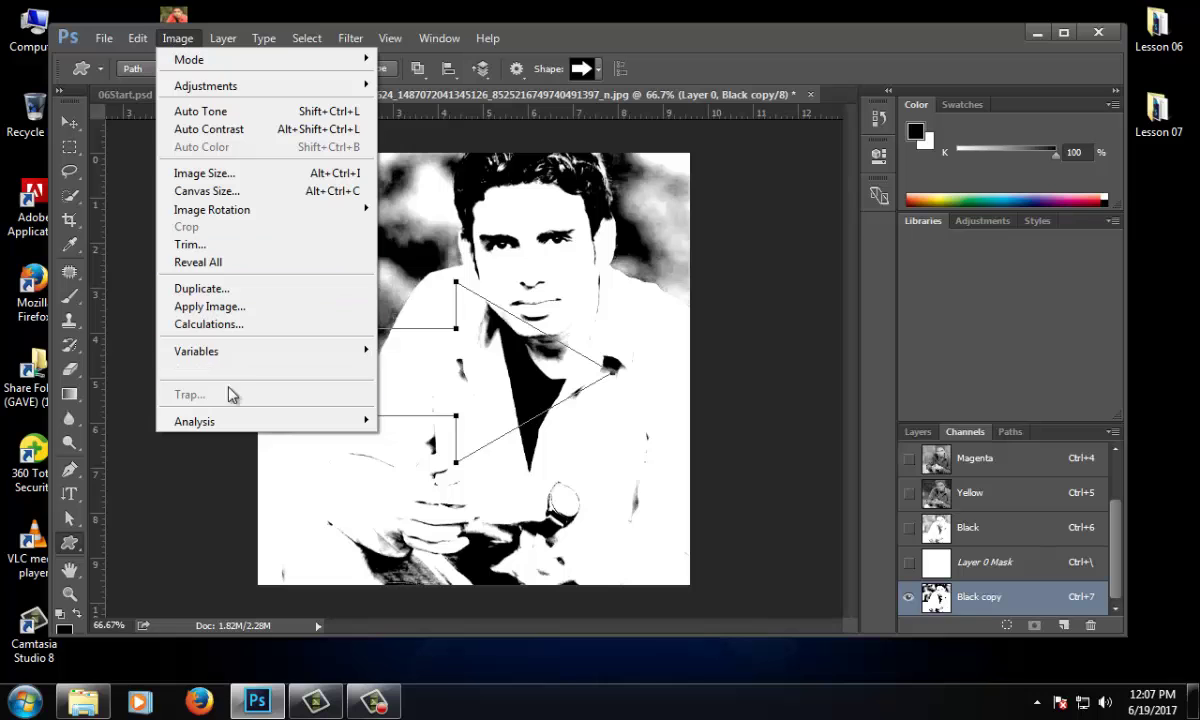
pyautogui.moveTo(228, 38)
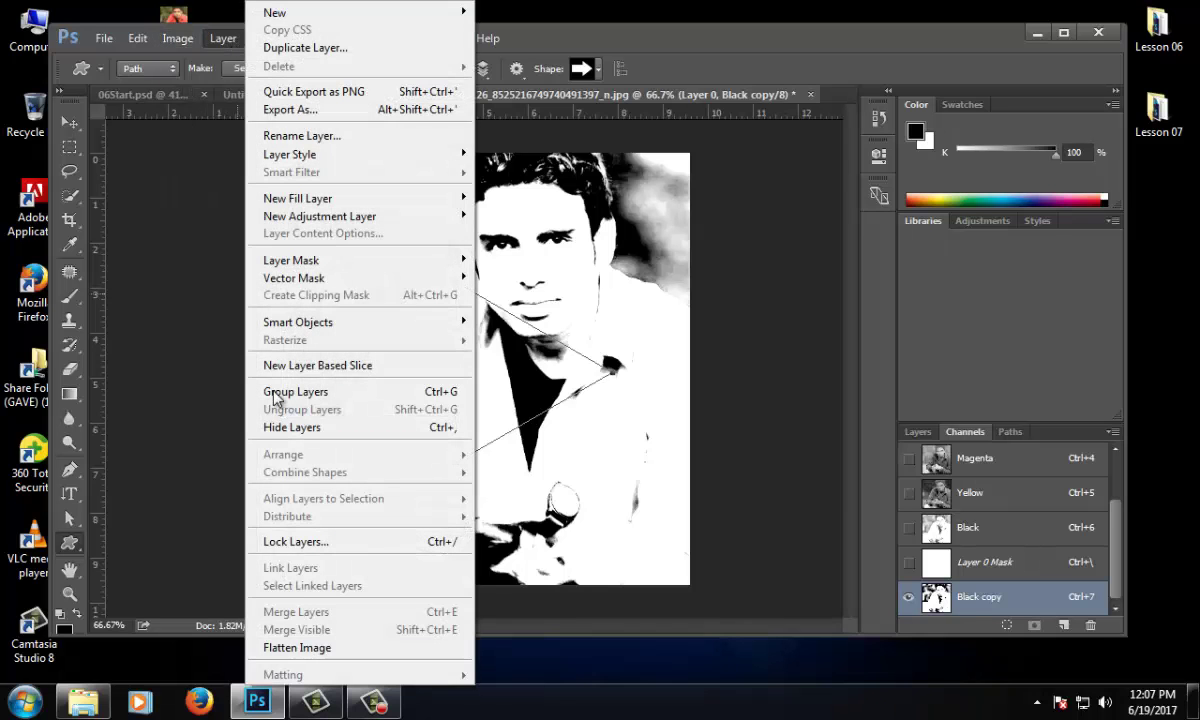
pyautogui.moveTo(134, 44)
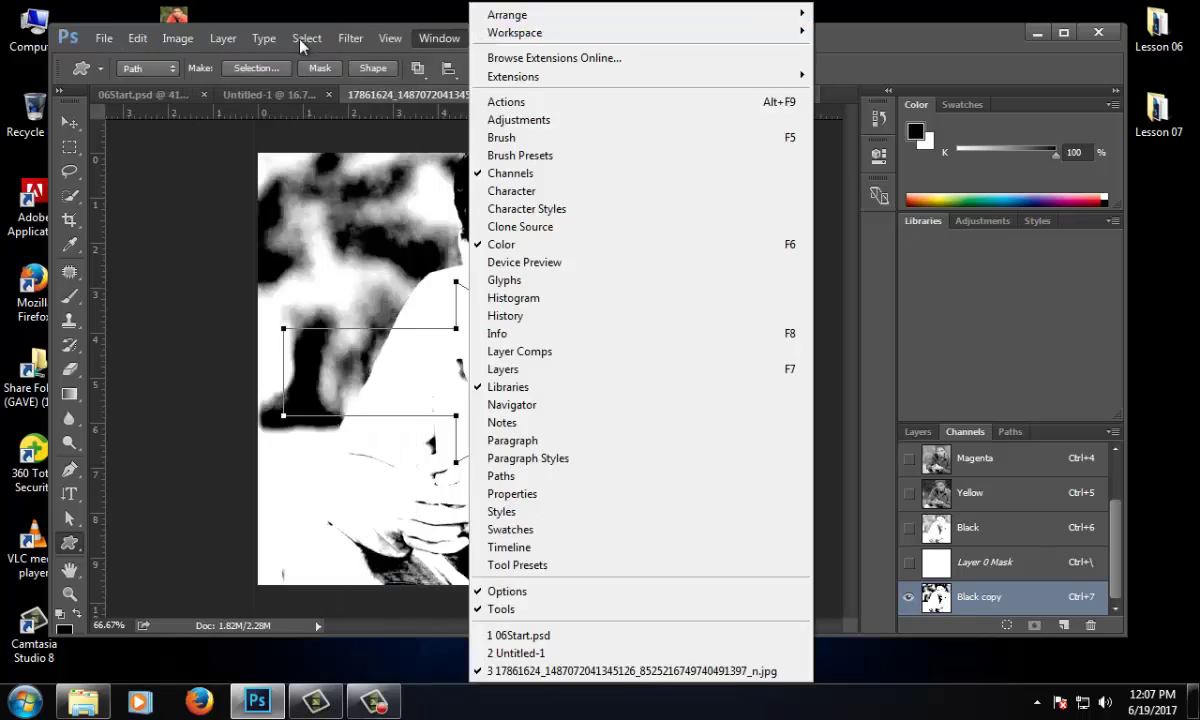
pyautogui.moveTo(178, 40)
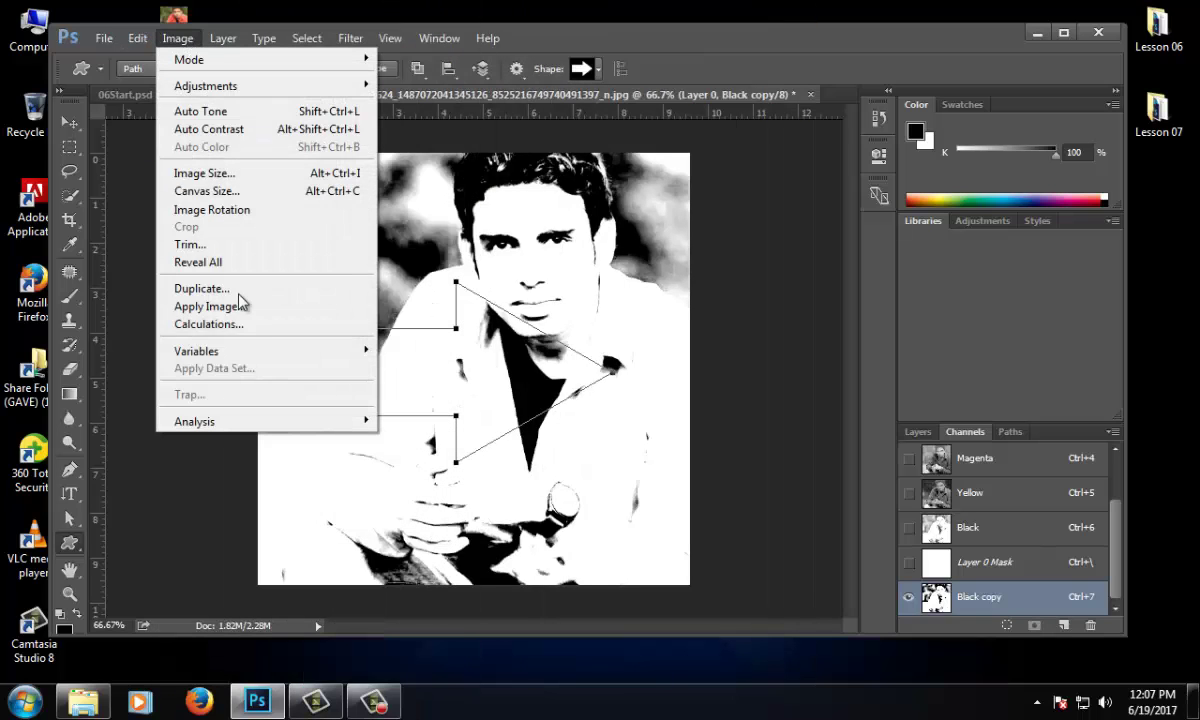
pyautogui.moveTo(255, 354)
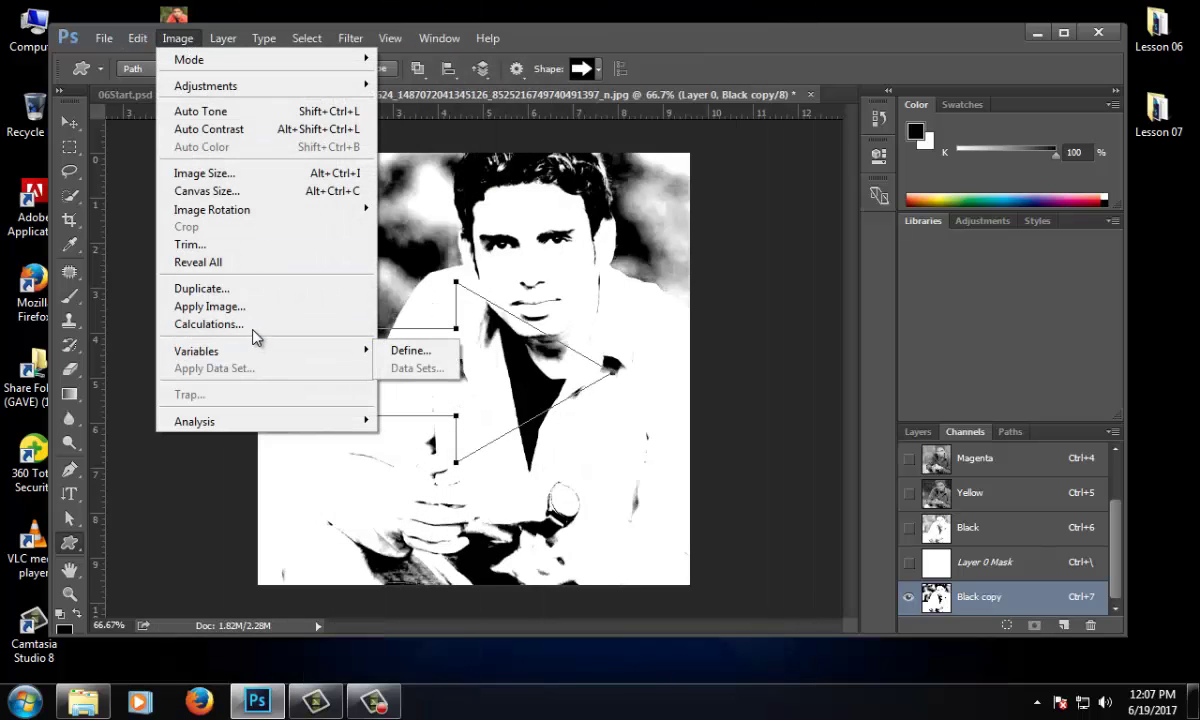
pyautogui.moveTo(258, 88)
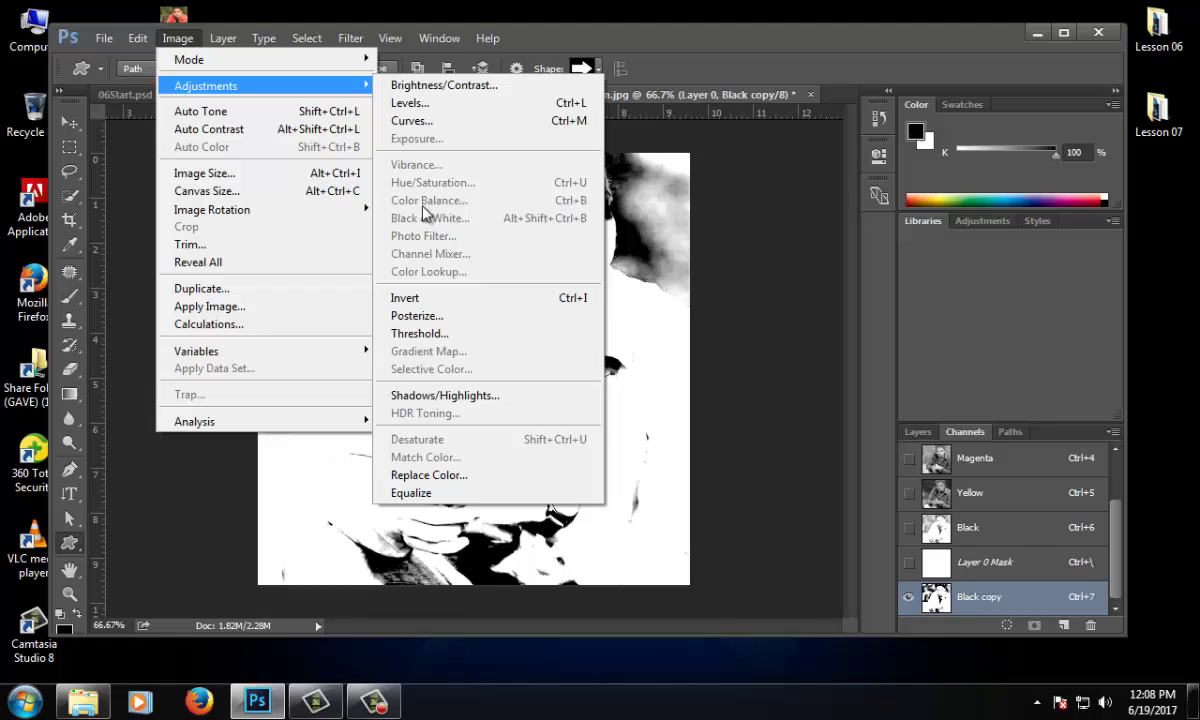
pyautogui.click(405, 297)
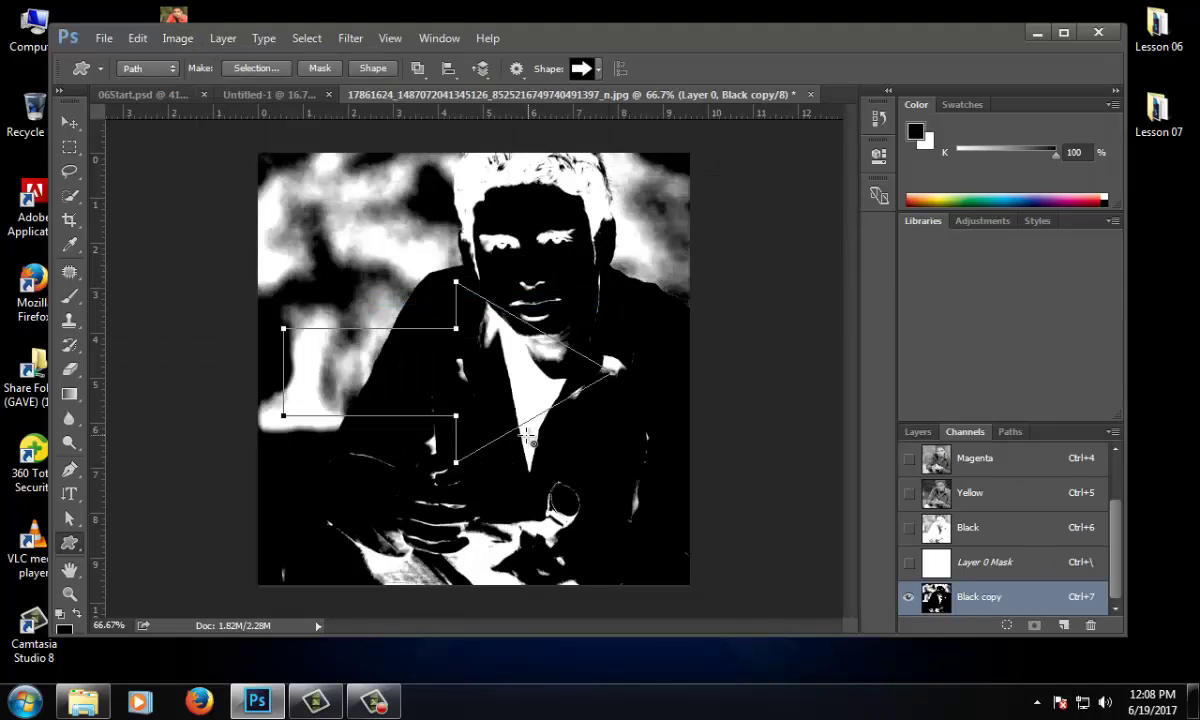
# - Paint the background and the man's body black in the Black copy channel with a 200-pixel brush
pyautogui.click(70, 297)
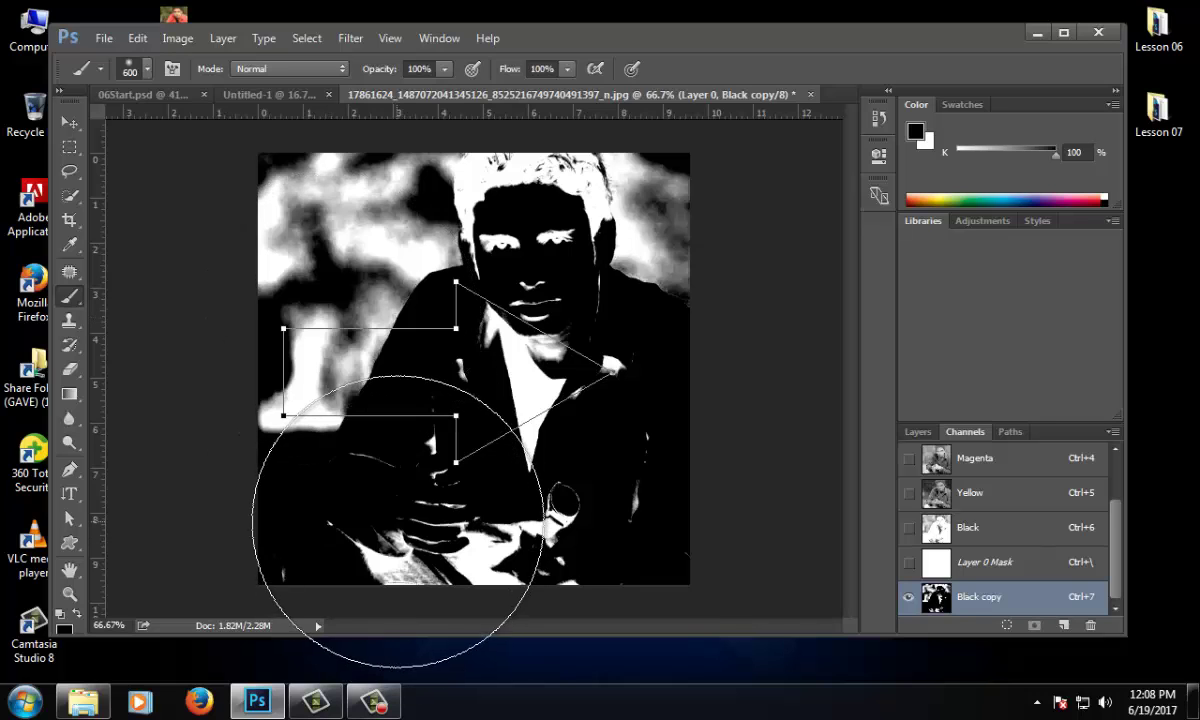
pyautogui.press('[')
pyautogui.press('[')
pyautogui.press('[')
pyautogui.press('[')
pyautogui.press('[')
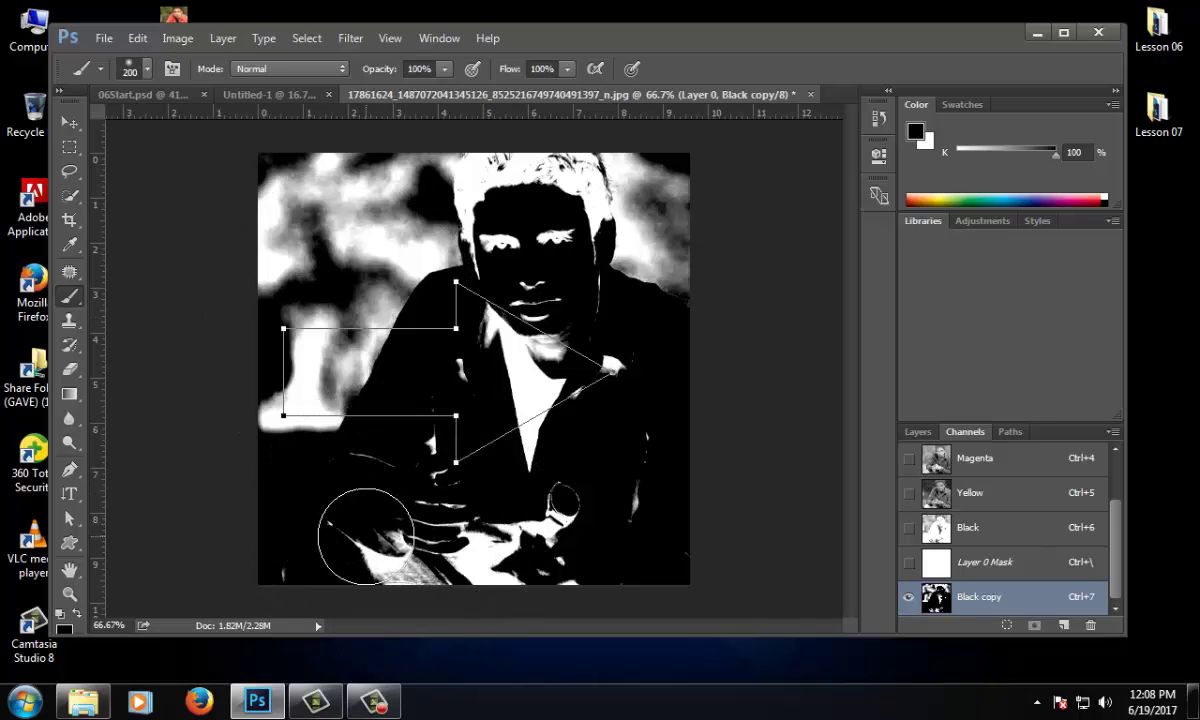
pyautogui.moveTo(359, 477)
pyautogui.mouseDown()
pyautogui.moveTo(300, 552)
pyautogui.moveTo(325, 386)
pyautogui.moveTo(271, 215)
pyautogui.moveTo(296, 168)
pyautogui.moveTo(351, 173)
pyautogui.moveTo(346, 278)
pyautogui.moveTo(377, 296)
pyautogui.moveTo(394, 263)
pyautogui.moveTo(336, 368)
pyautogui.moveTo(289, 411)
pyautogui.moveTo(362, 367)
pyautogui.mouseUp()
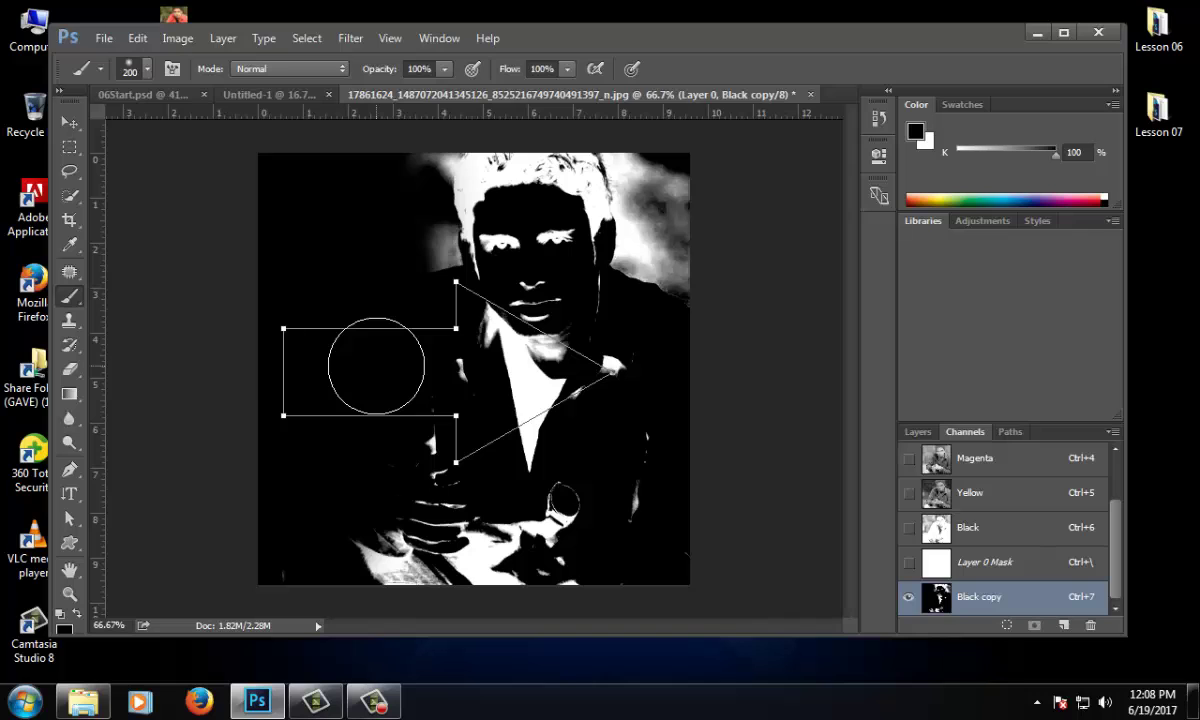
pyautogui.moveTo(388, 463)
pyautogui.mouseDown()
pyautogui.moveTo(506, 563)
pyautogui.moveTo(678, 434)
pyautogui.moveTo(695, 226)
pyautogui.moveTo(682, 178)
pyautogui.moveTo(653, 163)
pyautogui.moveTo(631, 339)
pyautogui.moveTo(390, 416)
pyautogui.moveTo(429, 375)
pyautogui.mouseUp()
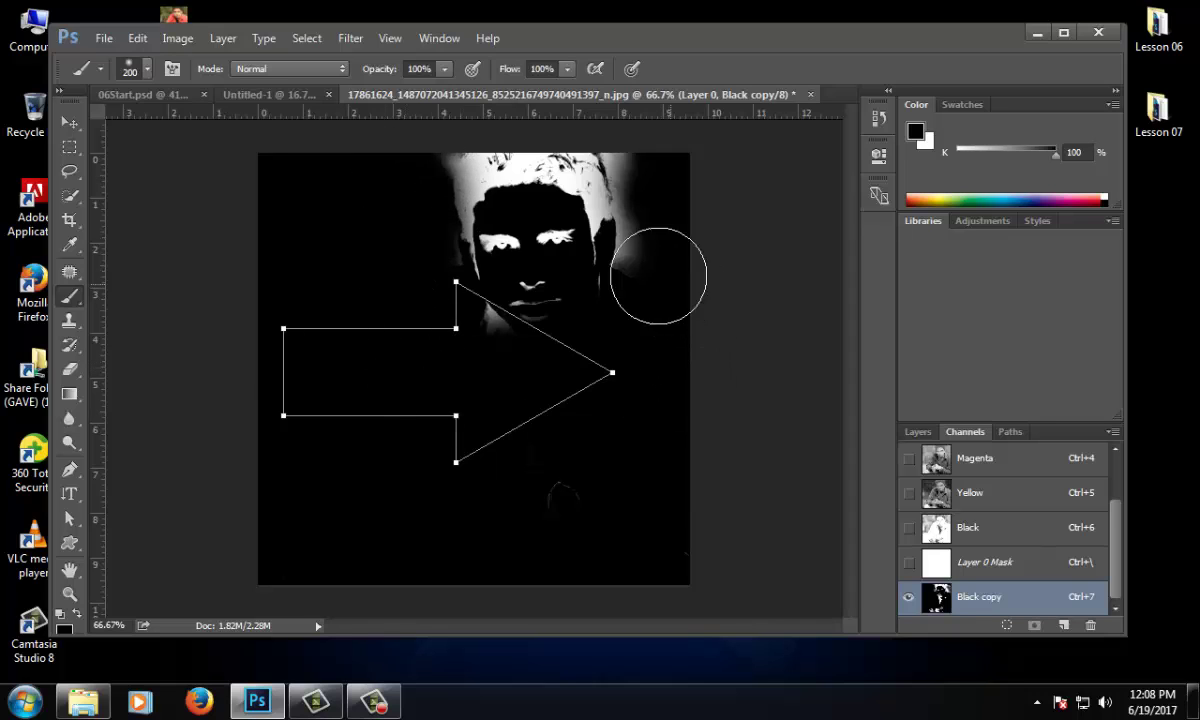
# - Black out the facial features, the edges around the hair and leftover body spots, using 150- and 70-pixel brushes
pyautogui.press('[')
pyautogui.click(522, 295)
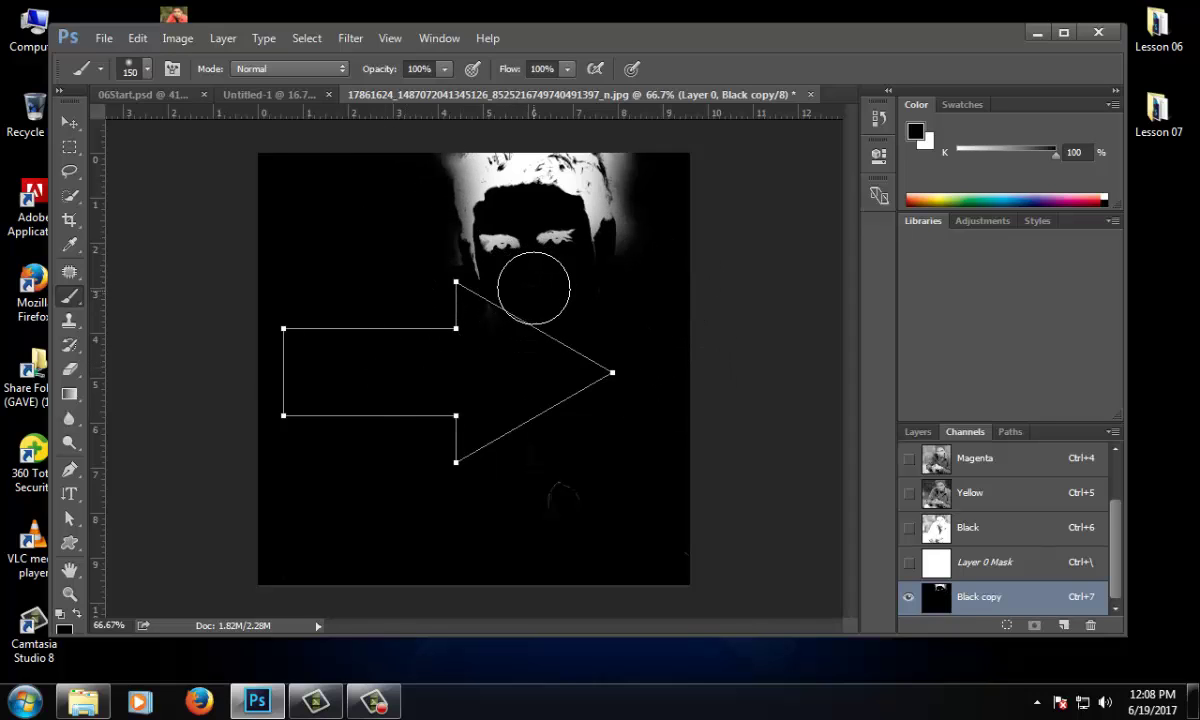
pyautogui.press('[')
pyautogui.press('[')
pyautogui.press('[')
pyautogui.press('[')
pyautogui.press('[')
pyautogui.moveTo(533, 289)
pyautogui.mouseDown()
pyautogui.moveTo(500, 250)
pyautogui.moveTo(454, 230)
pyautogui.moveTo(558, 238)
pyautogui.mouseUp()
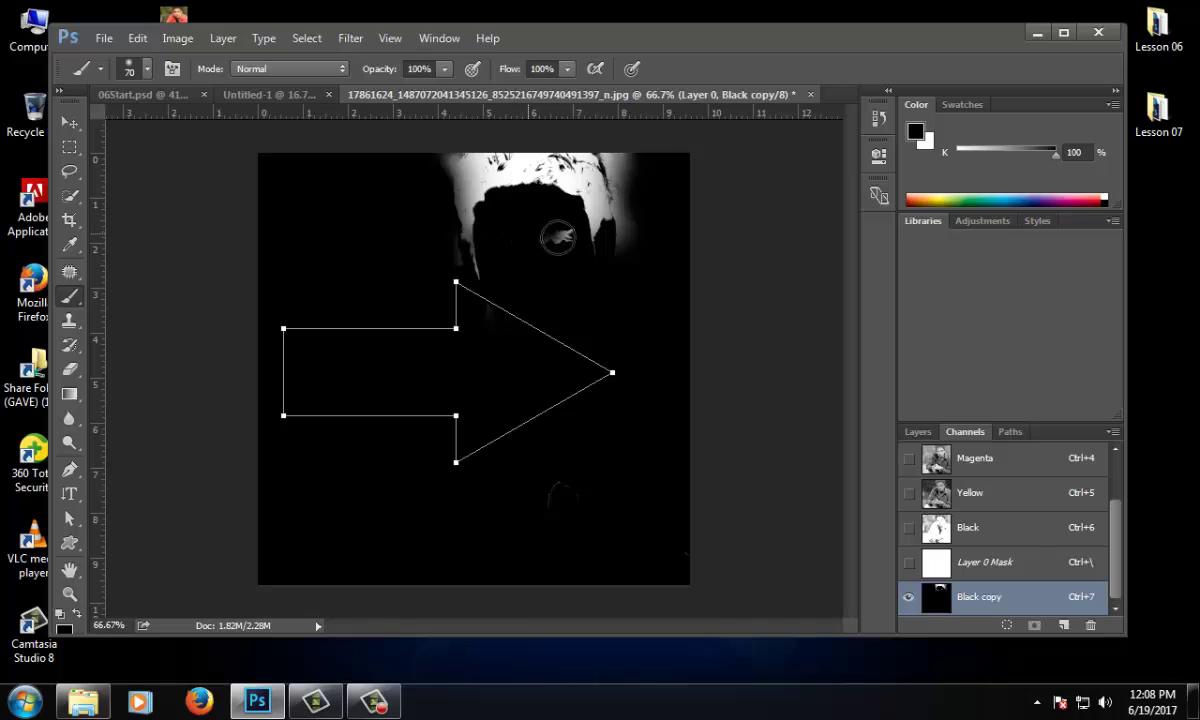
pyautogui.moveTo(464, 250)
pyautogui.mouseDown()
pyautogui.moveTo(600, 250)
pyautogui.moveTo(550, 246)
pyautogui.moveTo(607, 144)
pyautogui.mouseUp()
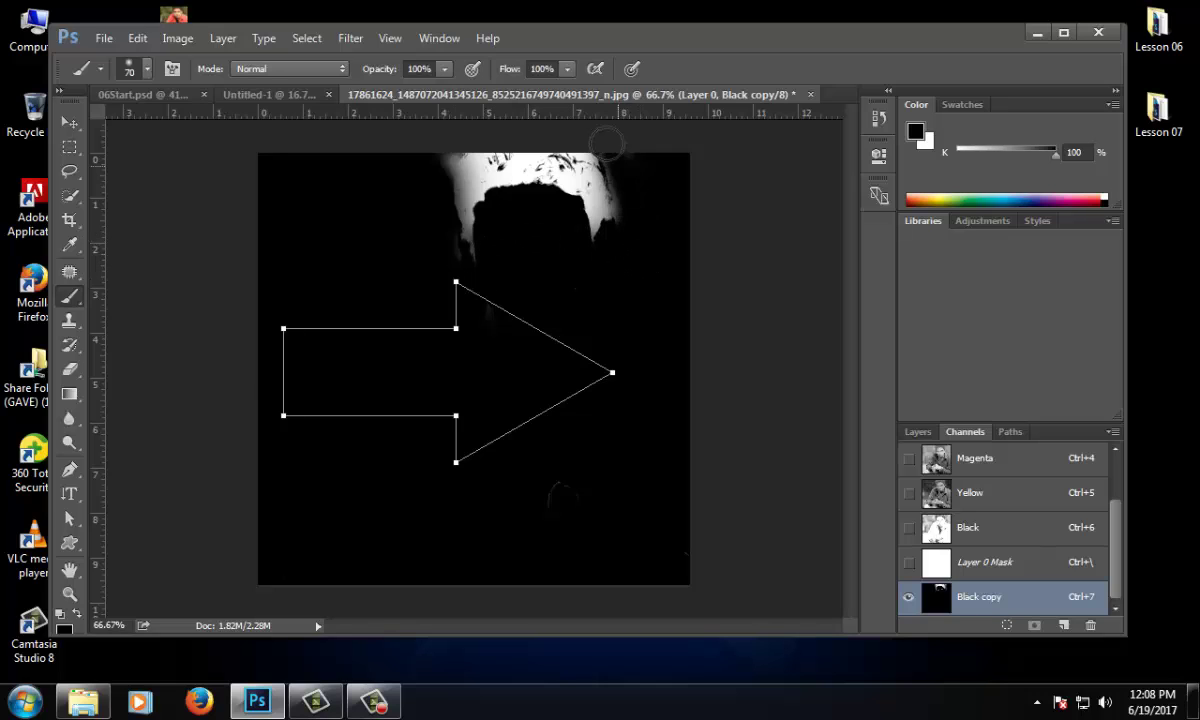
pyautogui.moveTo(630, 461)
pyautogui.mouseDown()
pyautogui.moveTo(732, 540)
pyautogui.moveTo(629, 508)
pyautogui.mouseUp()
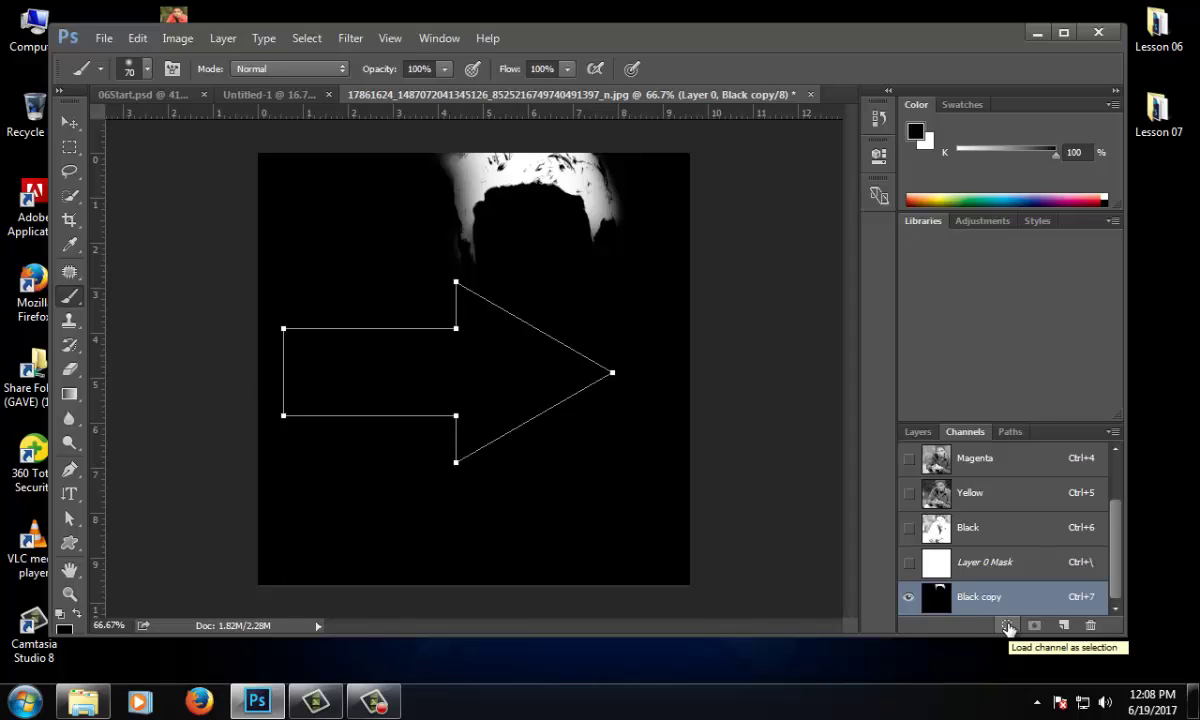
# - Load the Black copy channel as a selection and display the full-color composite with its layers
pyautogui.click(1007, 626)
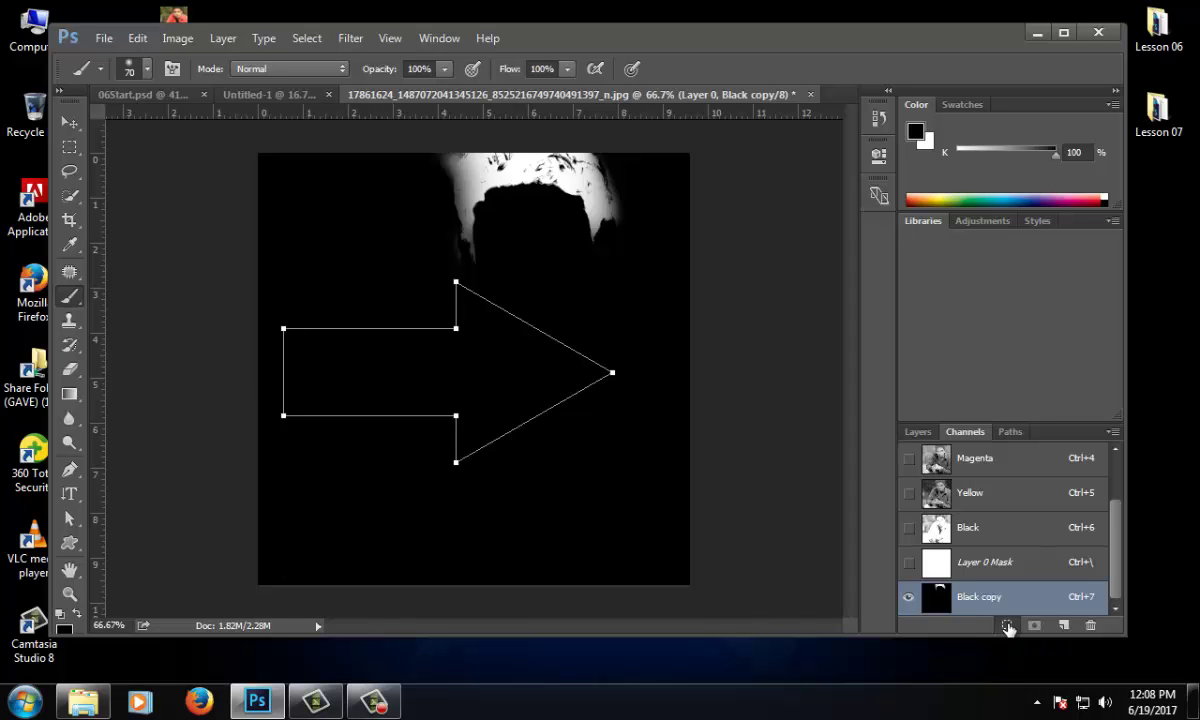
pyautogui.click(912, 432)
pyautogui.hotkey('ctrl', '2')
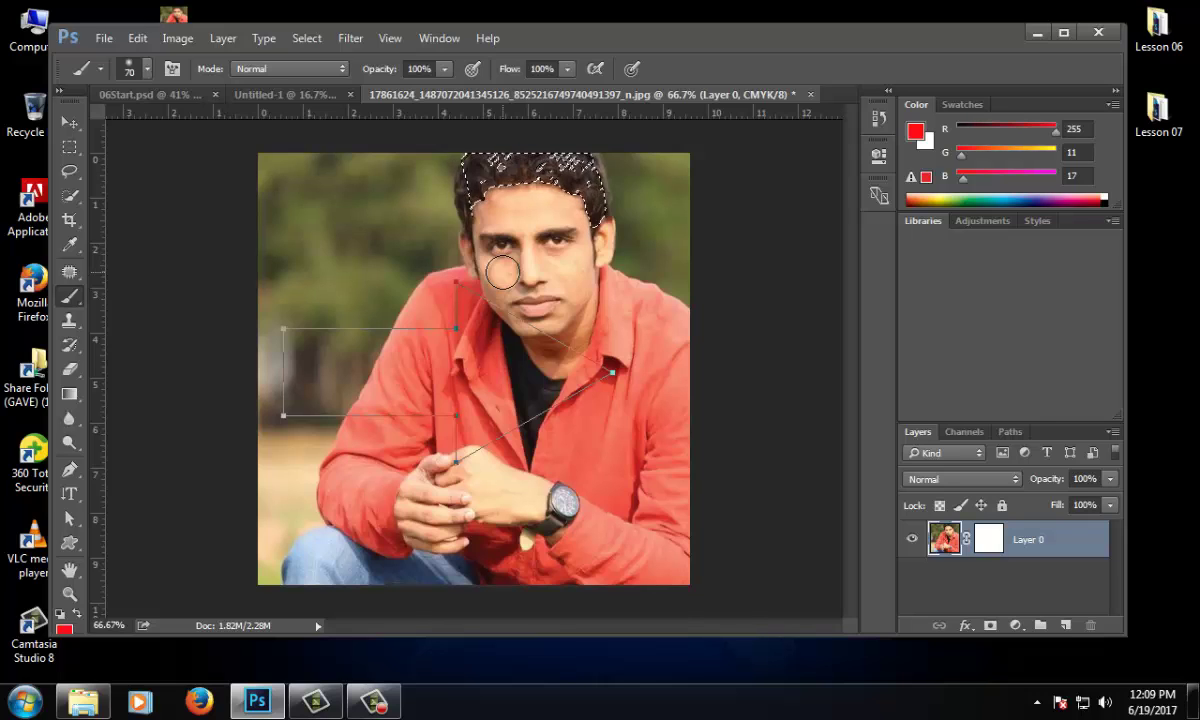
# - Return to the Black copy channel and clear the selection
pyautogui.click(955, 432)
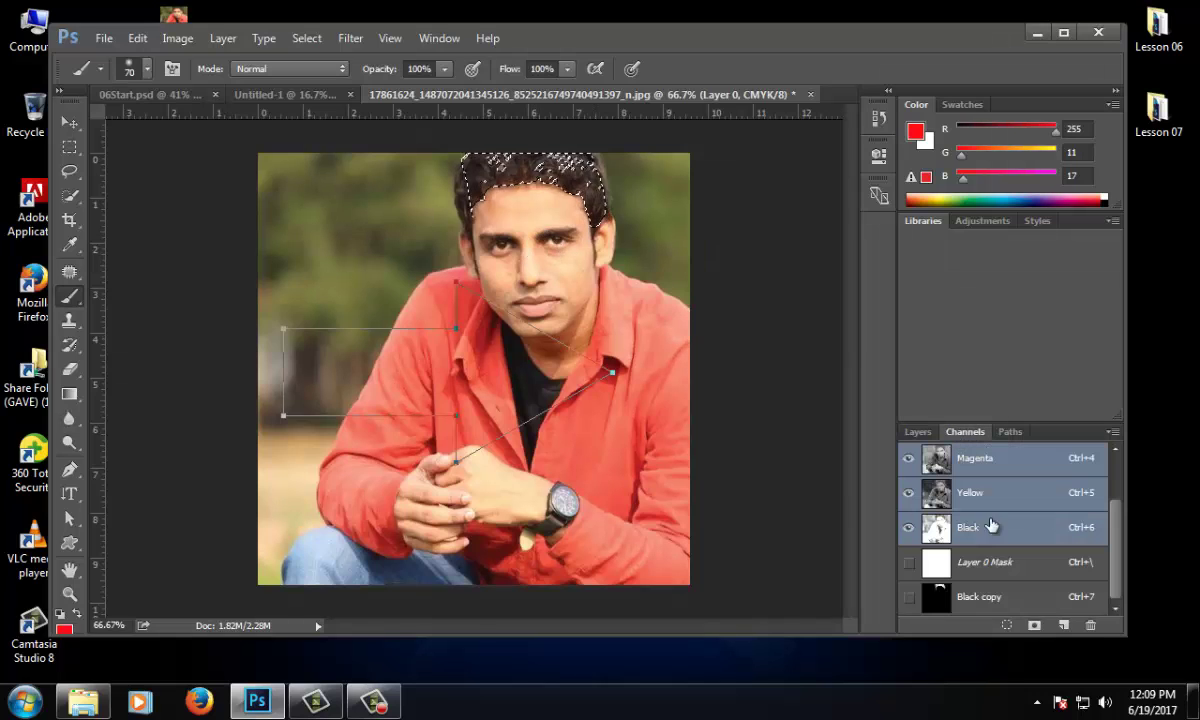
pyautogui.click(978, 596)
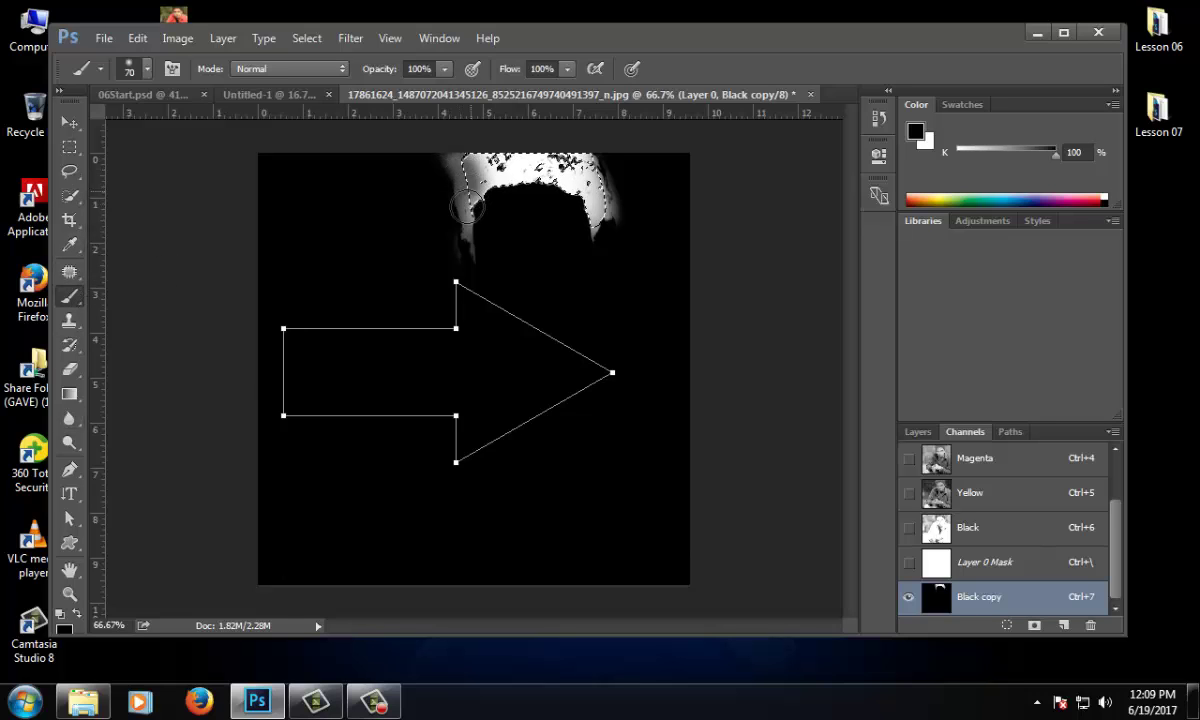
pyautogui.hotkey('ctrl', 'd')
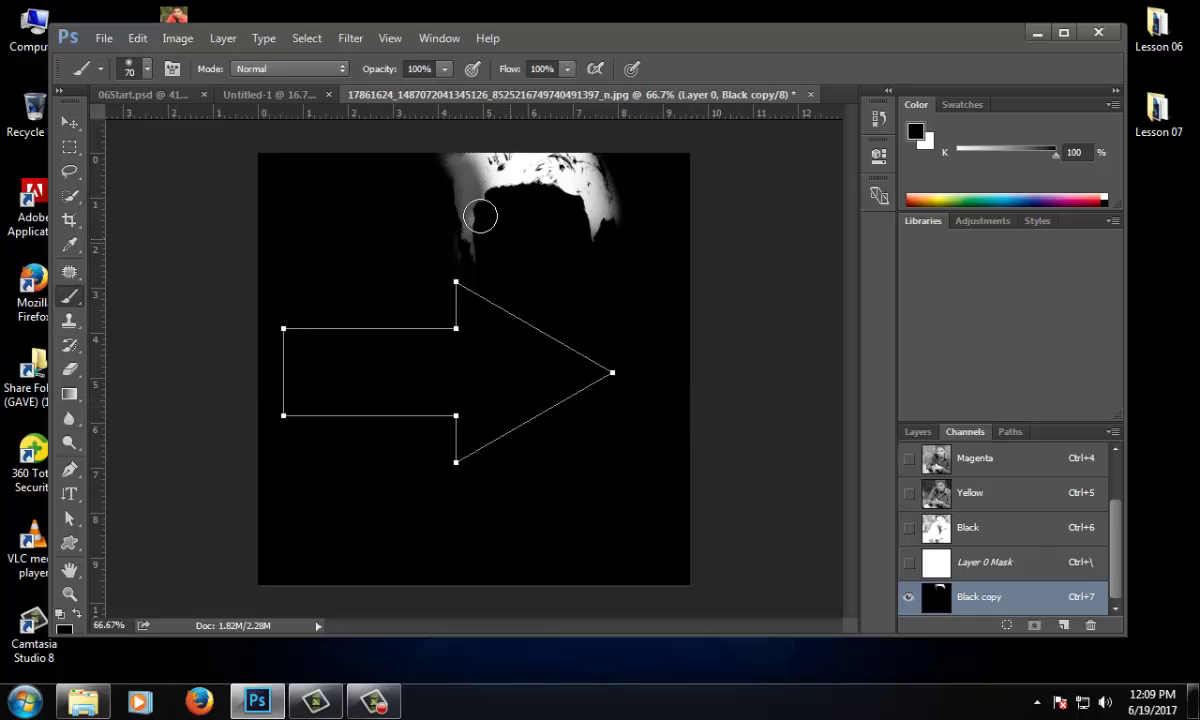
# - Paint white with the 70-pixel brush over the hair, forehead and the area extending to the upper-right image edge
pyautogui.press('x')
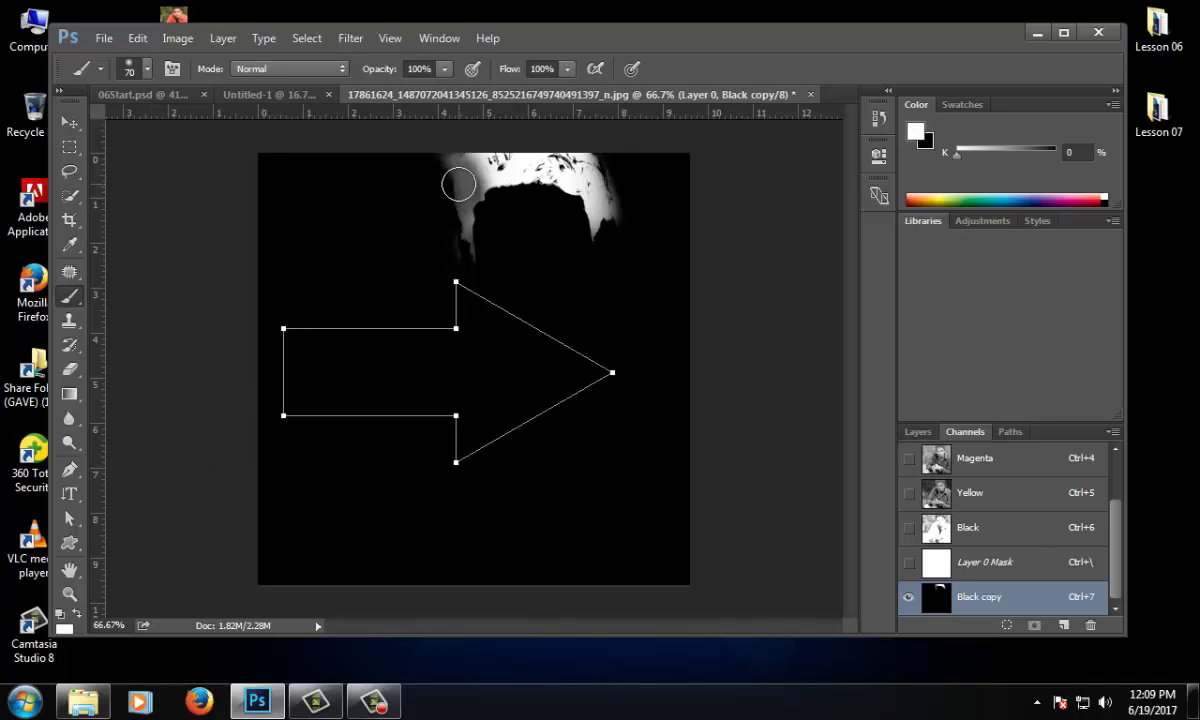
pyautogui.moveTo(458, 184)
pyautogui.mouseDown()
pyautogui.moveTo(462, 215)
pyautogui.moveTo(532, 178)
pyautogui.moveTo(505, 151)
pyautogui.moveTo(599, 188)
pyautogui.moveTo(549, 204)
pyautogui.mouseUp()
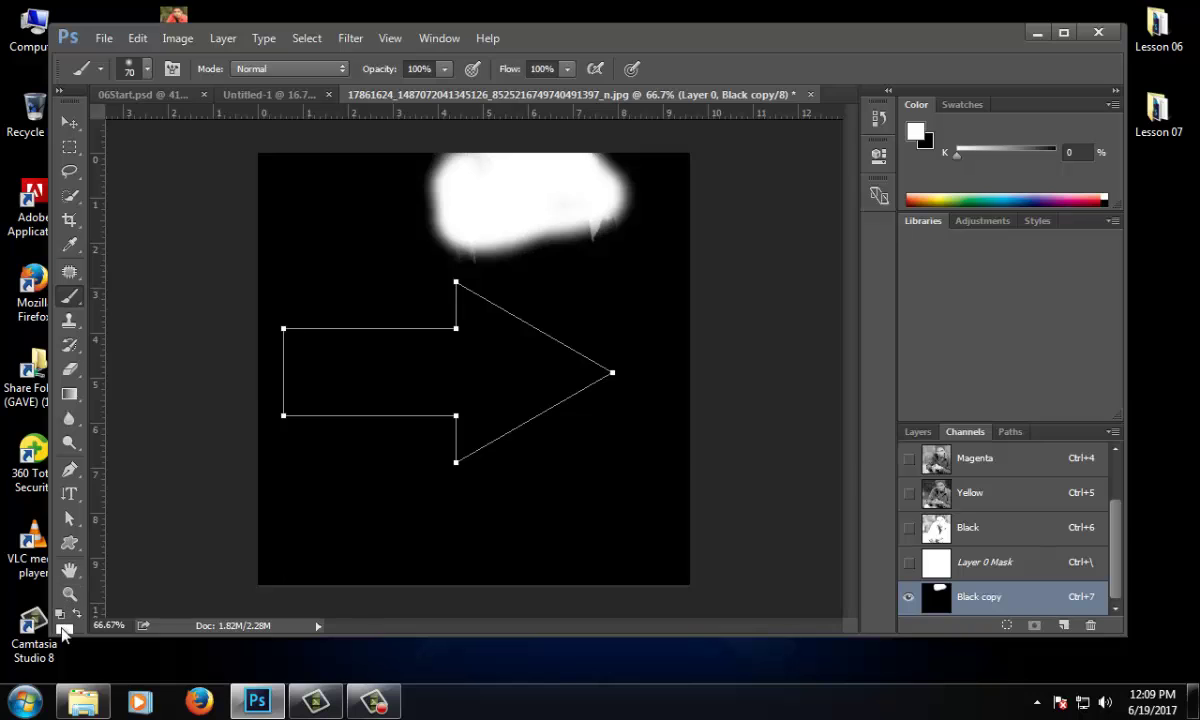
pyautogui.click(63, 628)
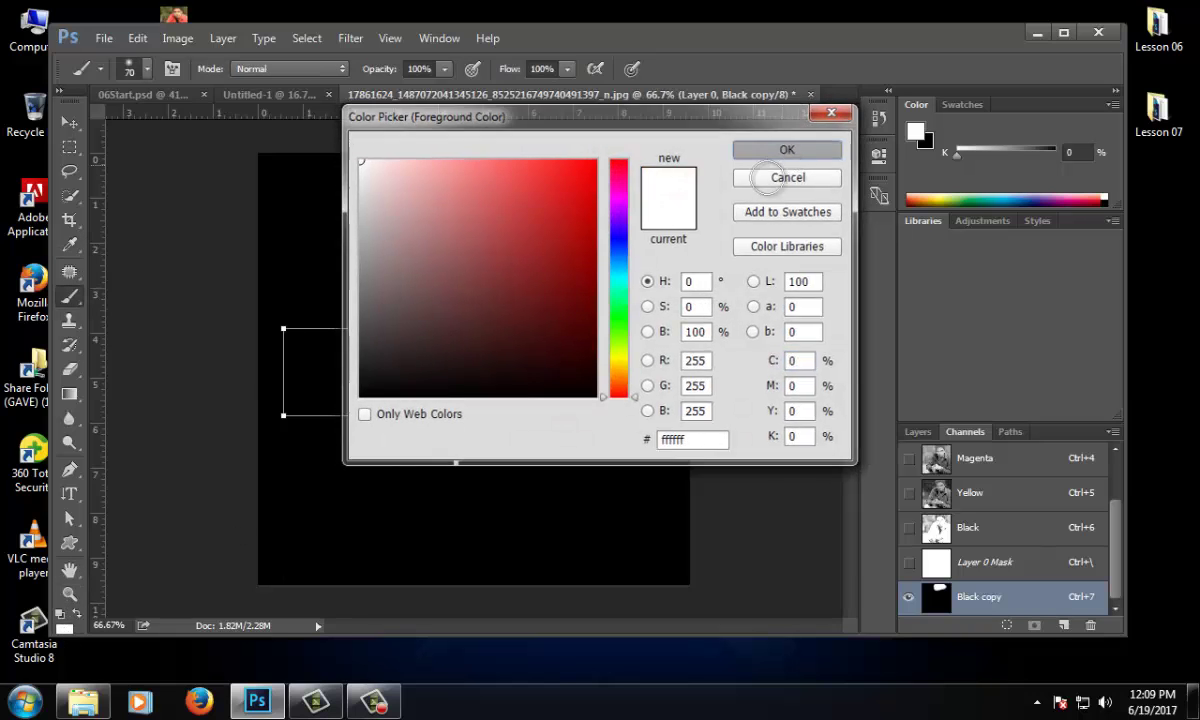
pyautogui.click(787, 177)
pyautogui.moveTo(552, 222)
pyautogui.mouseDown()
pyautogui.moveTo(561, 179)
pyautogui.moveTo(433, 173)
pyautogui.moveTo(652, 119)
pyautogui.moveTo(669, 127)
pyautogui.moveTo(639, 156)
pyautogui.moveTo(662, 172)
pyautogui.moveTo(653, 218)
pyautogui.moveTo(640, 185)
pyautogui.mouseUp()
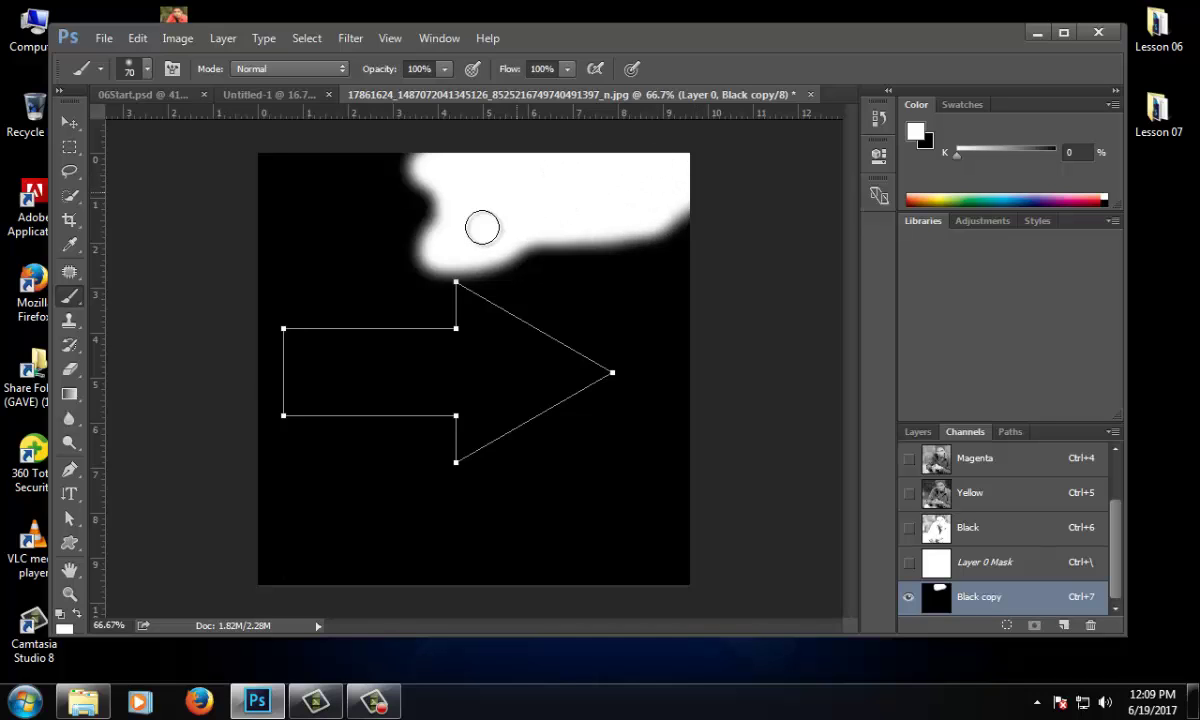
pyautogui.moveTo(482, 228)
pyautogui.mouseDown()
pyautogui.moveTo(695, 231)
pyautogui.moveTo(645, 218)
pyautogui.mouseUp()
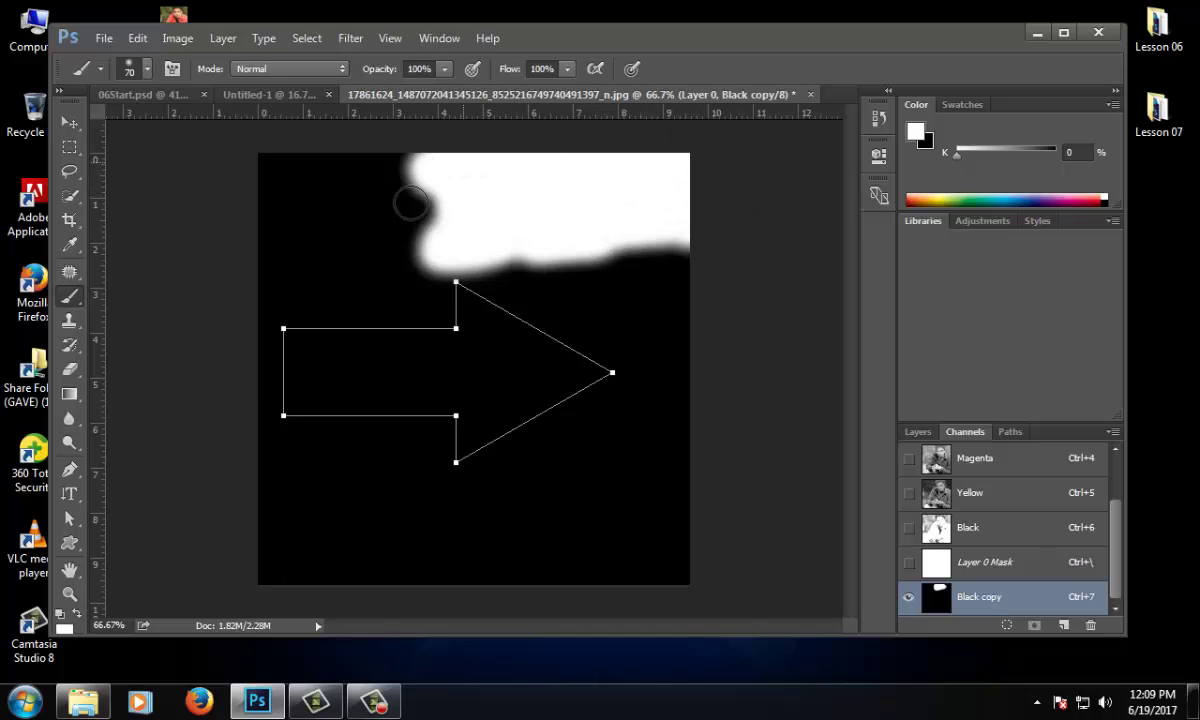
pyautogui.moveTo(411, 203)
pyautogui.mouseDown()
pyautogui.moveTo(565, 236)
pyautogui.moveTo(685, 236)
pyautogui.mouseUp()
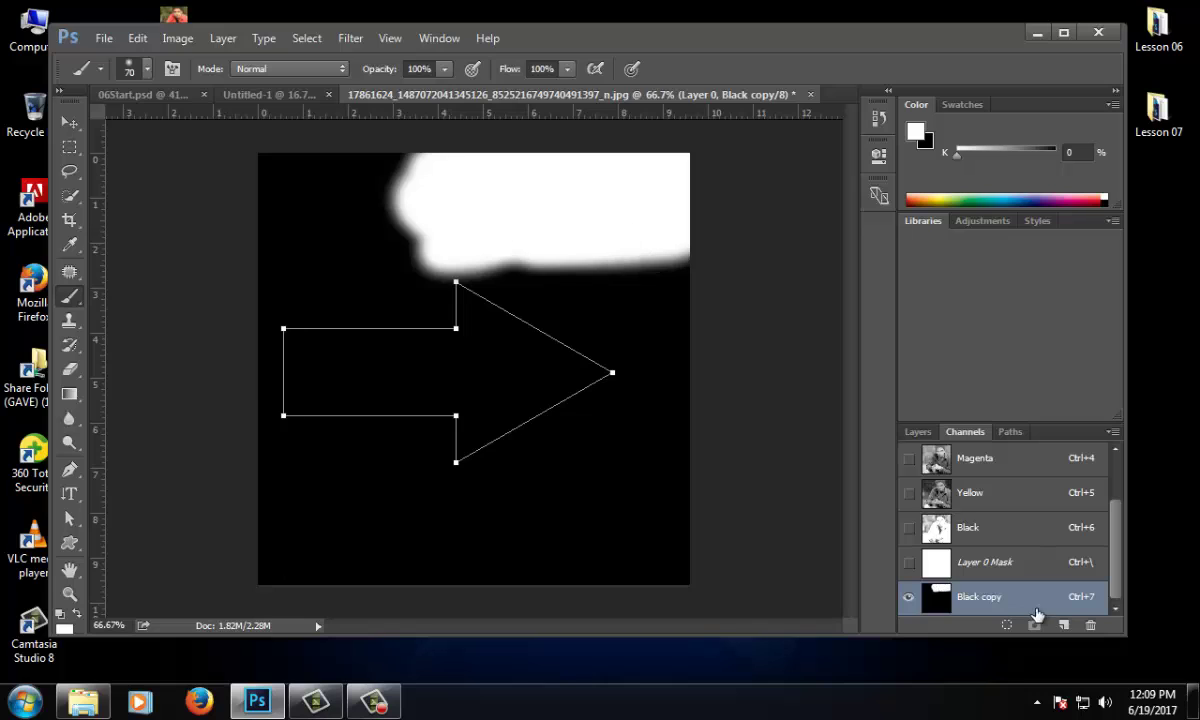
# - Load the Black copy channel as a selection and display the Magenta channel in place of Black copy
pyautogui.click(1007, 625)
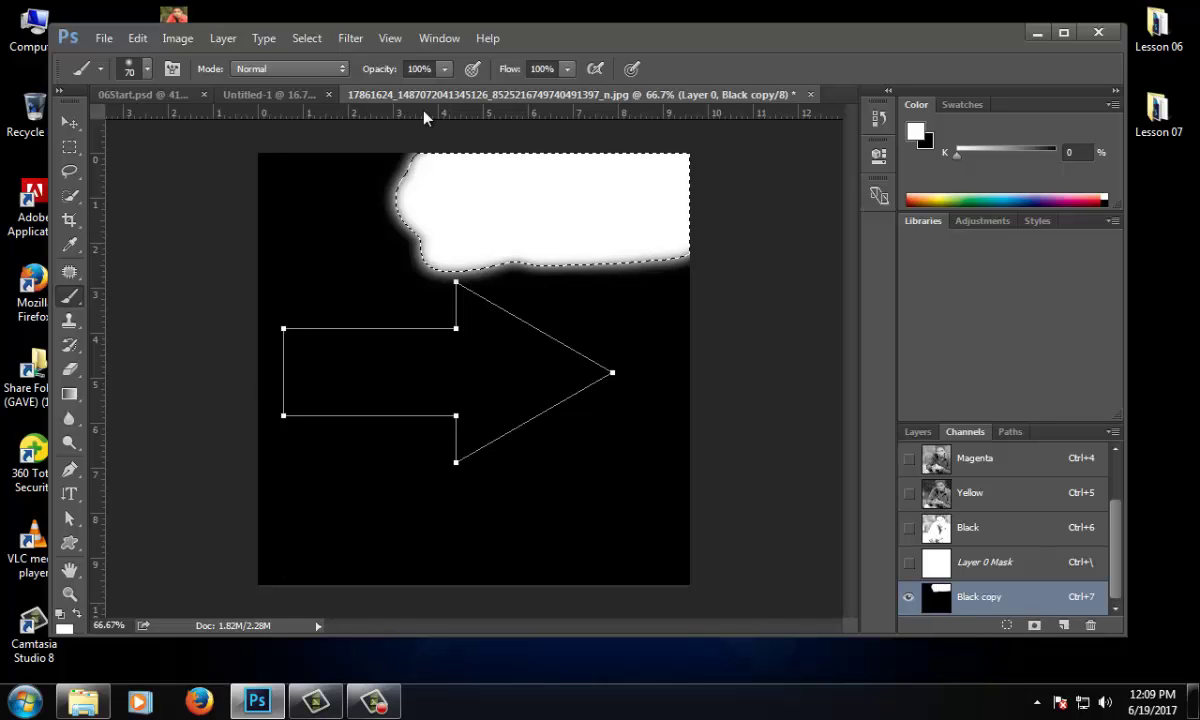
pyautogui.click(920, 434)
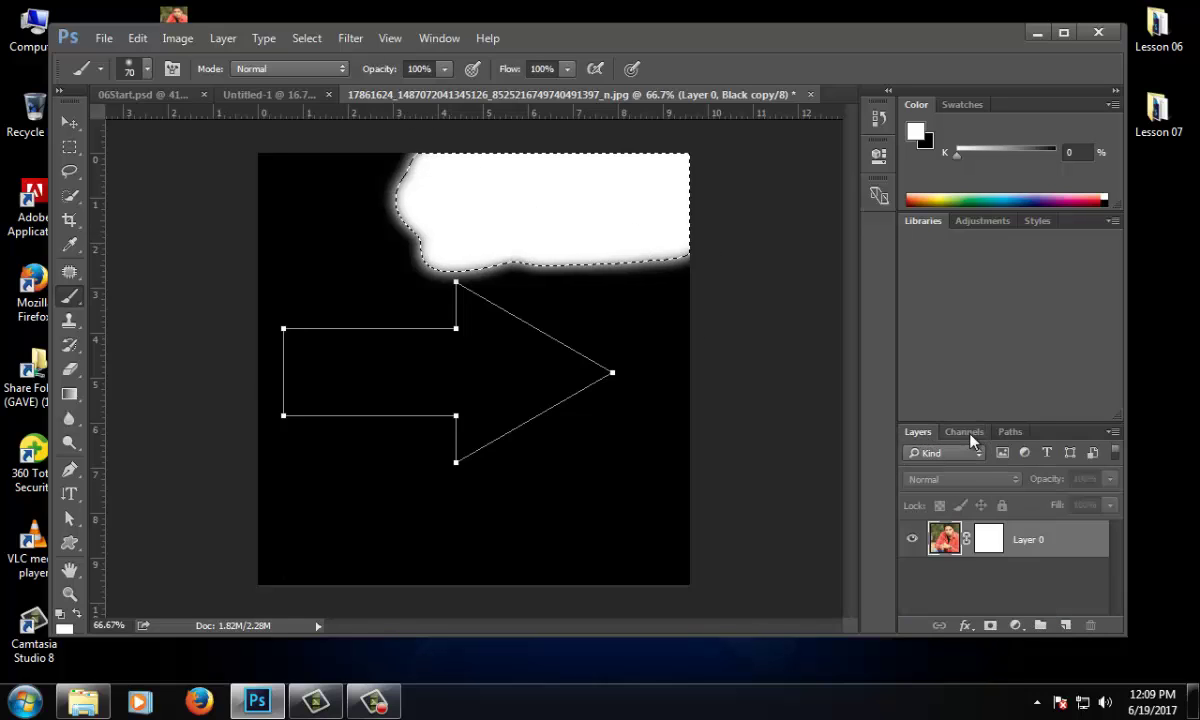
pyautogui.click(966, 432)
pyautogui.click(908, 457)
pyautogui.click(918, 432)
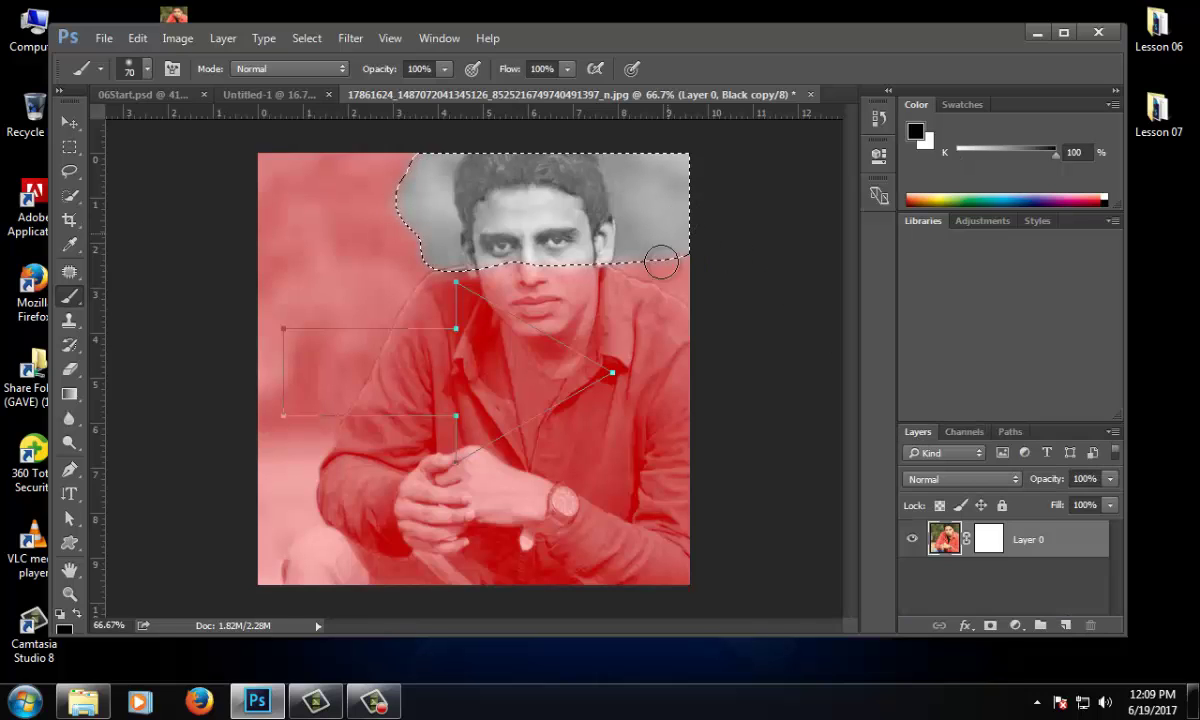
pyautogui.click(966, 432)
pyautogui.click(908, 458)
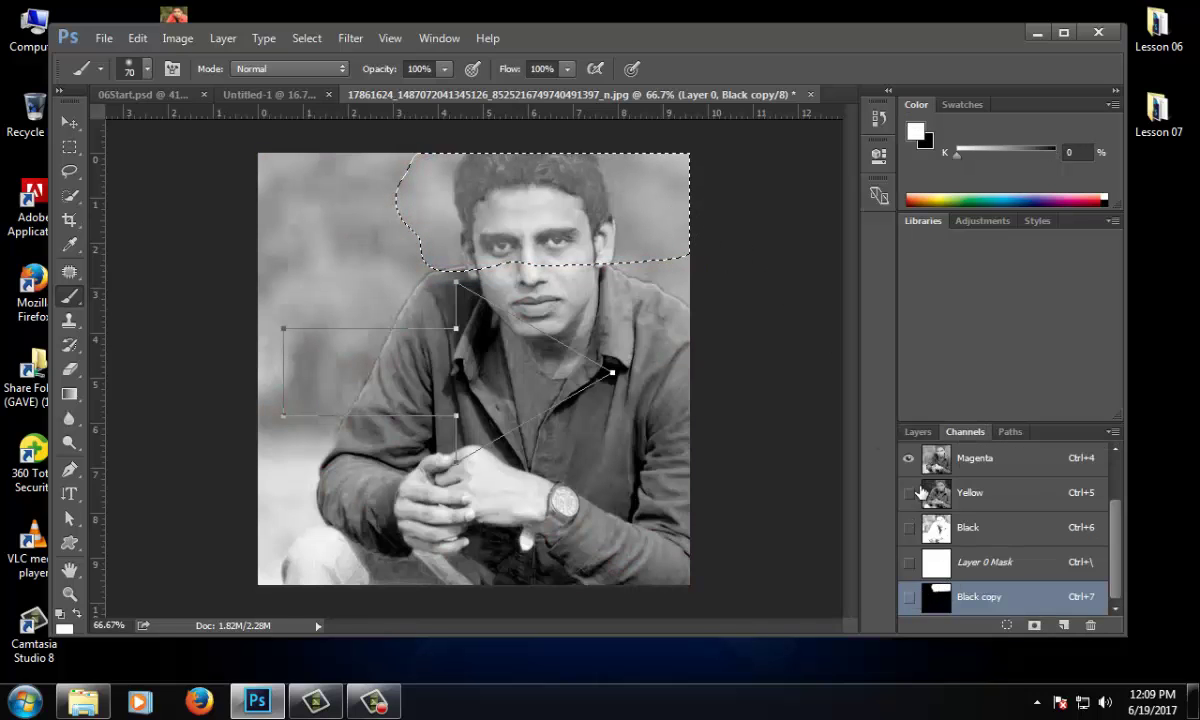
# - Make all CMYK color channels visible with the Layer 0 Mask overlay hidden, and select the Magenta channel
pyautogui.moveTo(909, 460); pyautogui.dragTo(908, 562)
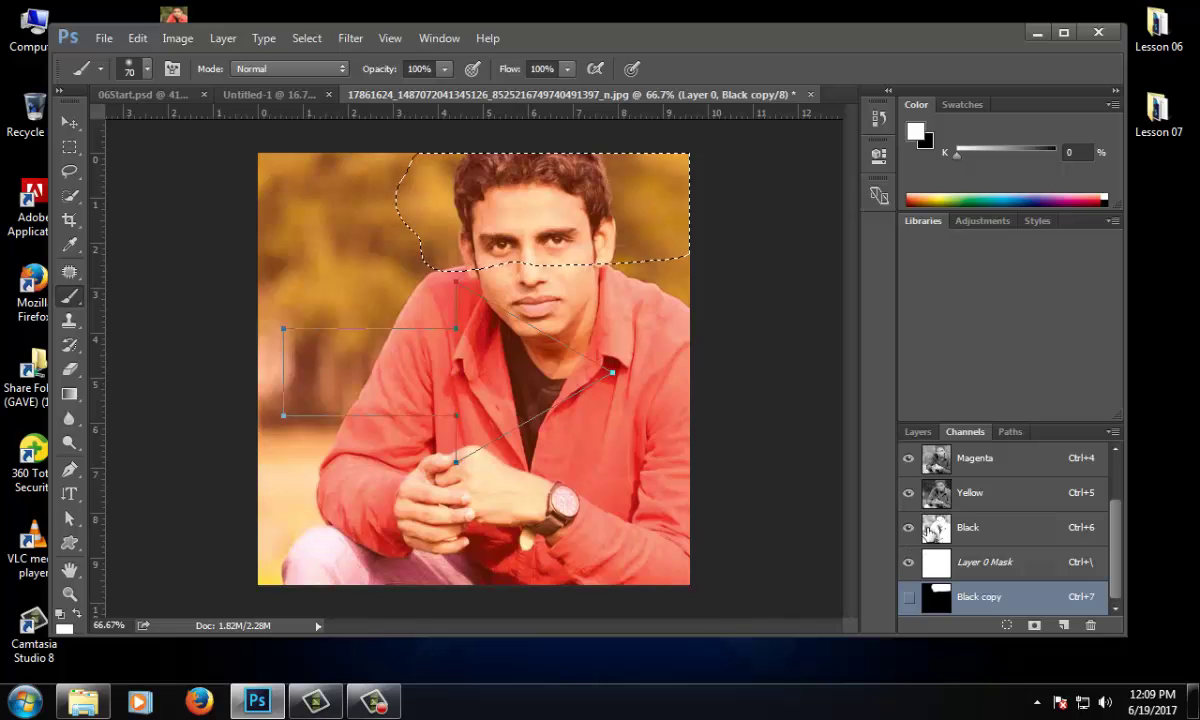
pyautogui.click(916, 431)
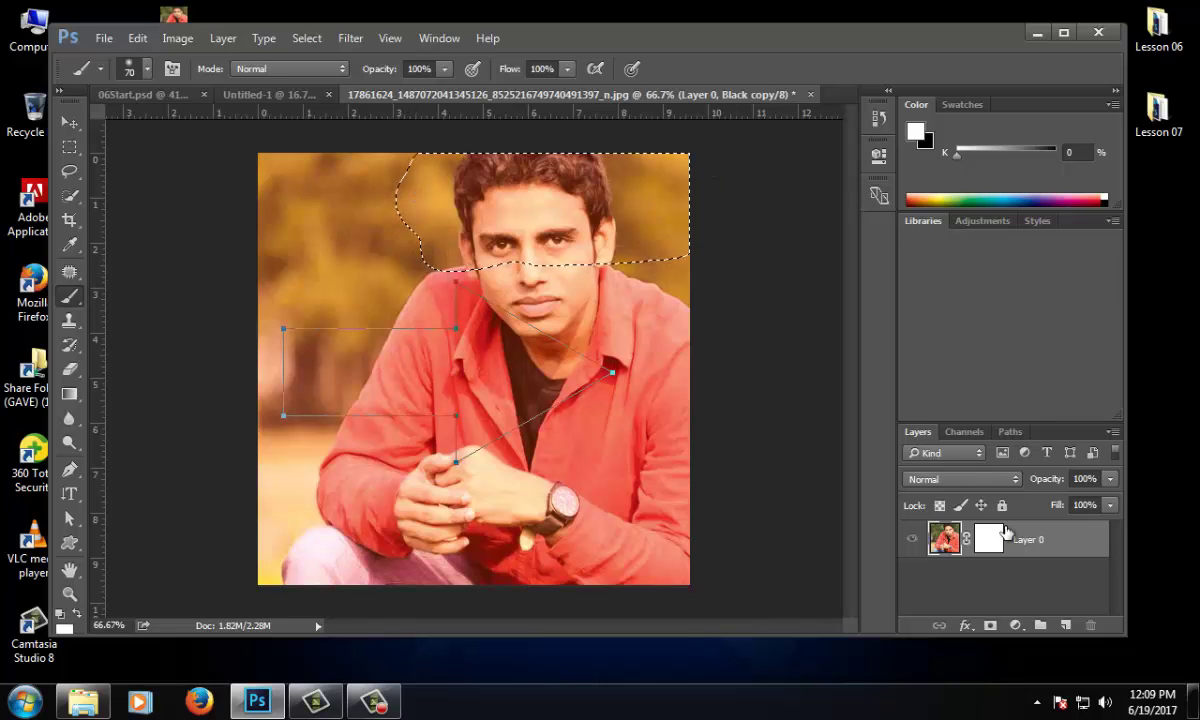
pyautogui.click(964, 431)
pyautogui.click(908, 562)
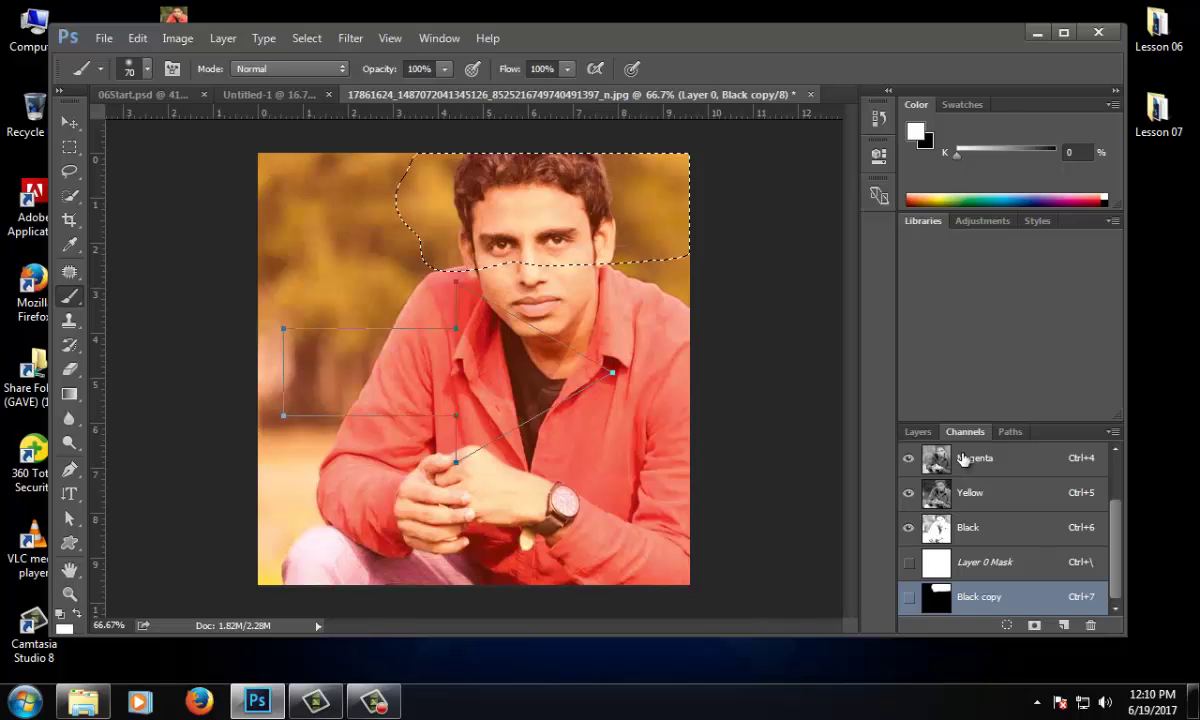
pyautogui.scroll(2, 940, 510)
pyautogui.click(935, 526)
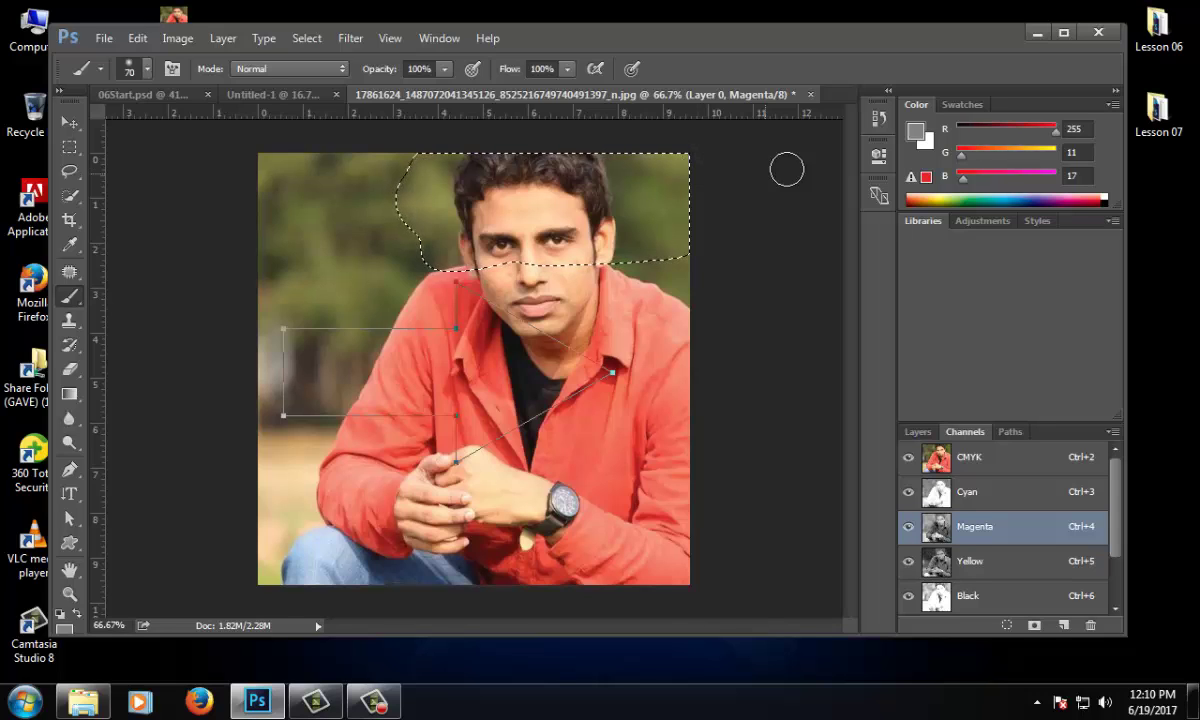
# - Select the Layer 0 Mask channel and clear the selection around the man's head
pyautogui.click(919, 433)
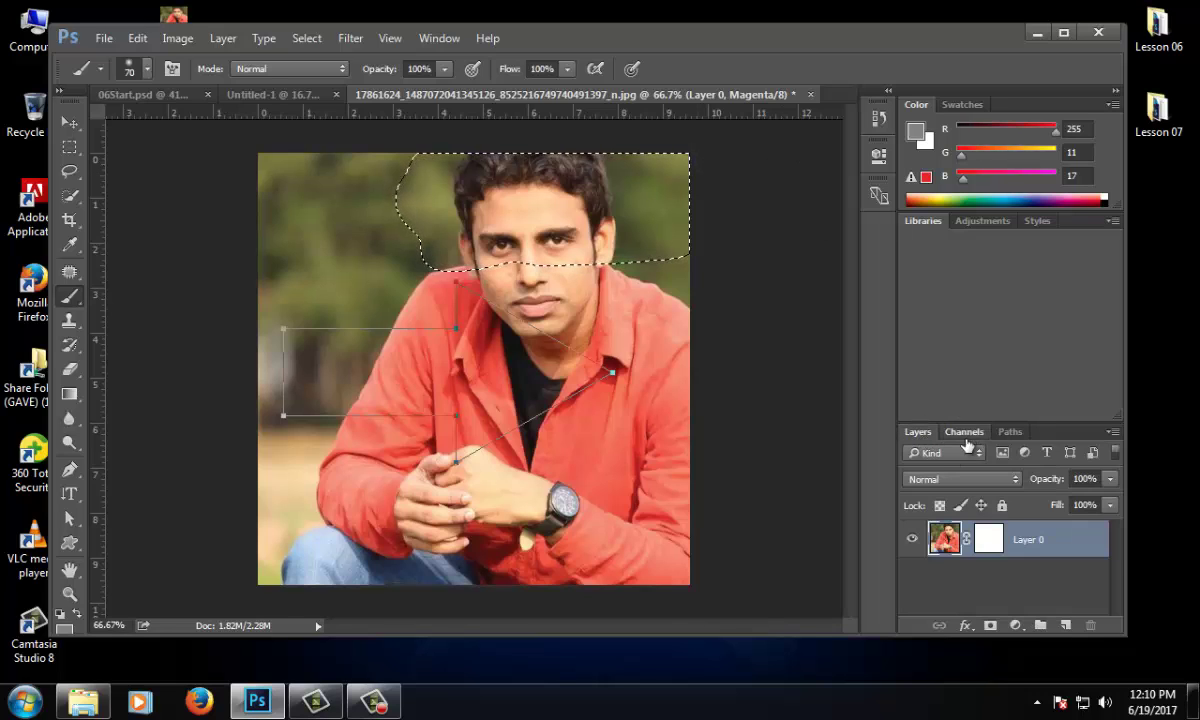
pyautogui.click(963, 431)
pyautogui.moveTo(1114, 525); pyautogui.dragTo(1117, 597)
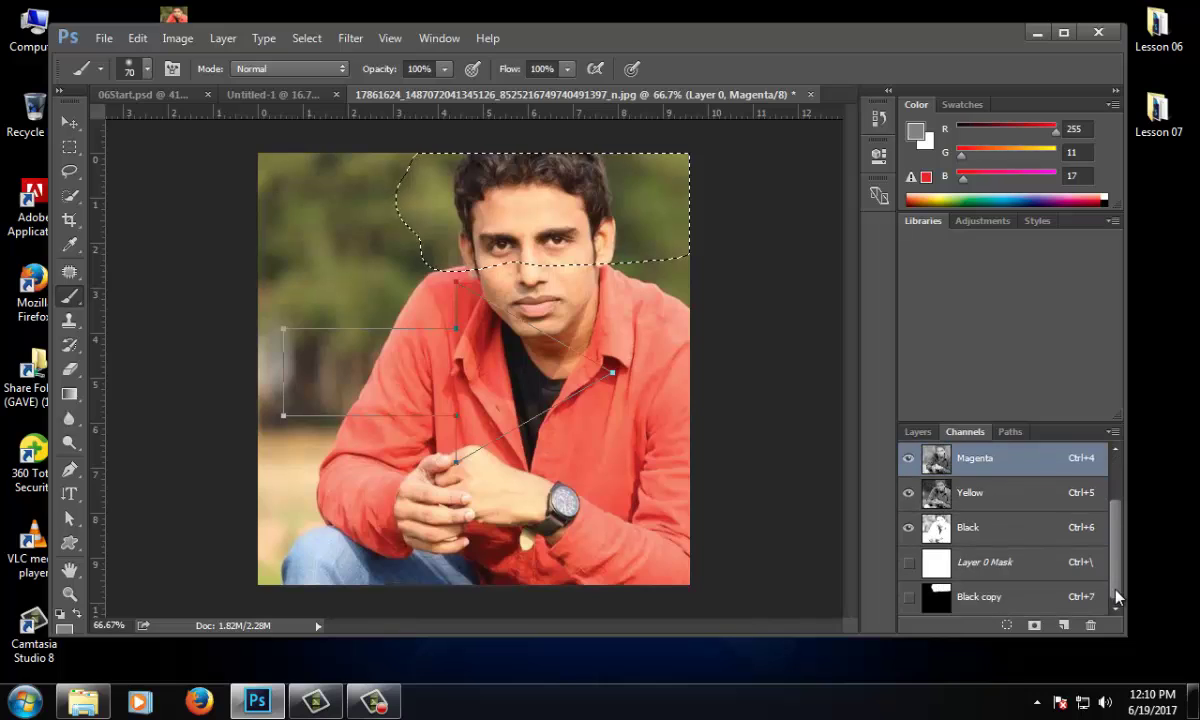
pyautogui.click(985, 562)
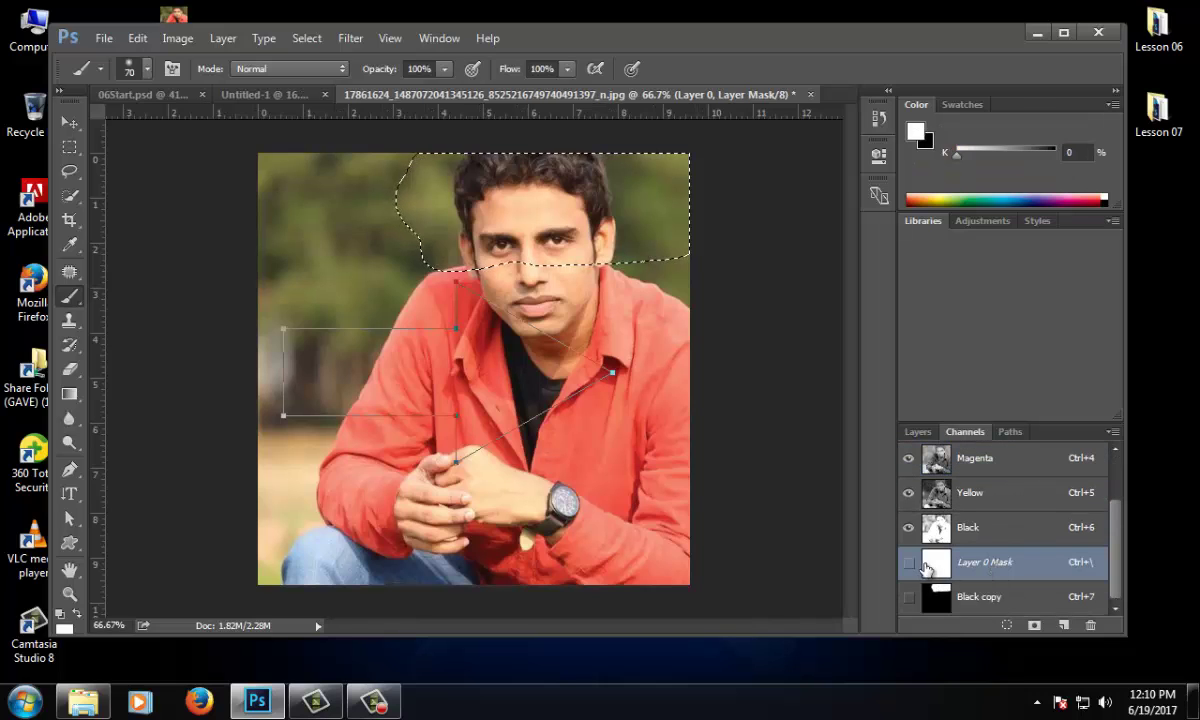
pyautogui.click(918, 432)
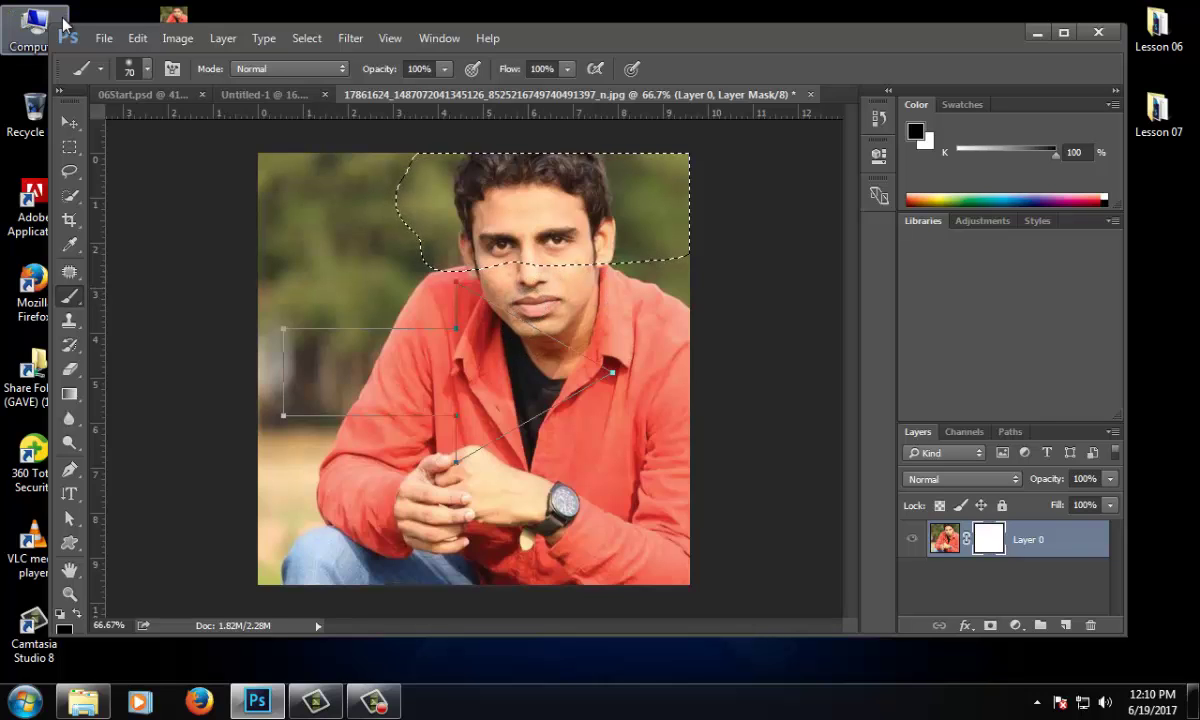
pyautogui.hotkey('ctrl', 'd')
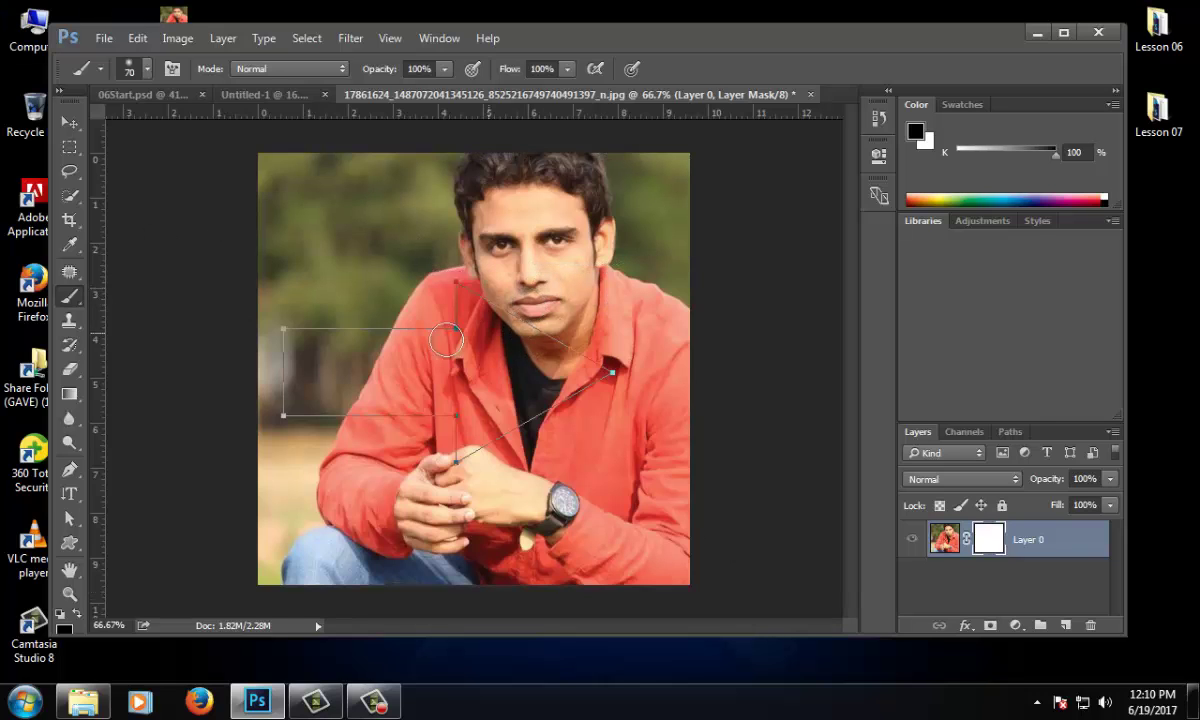
# - Delete the arrow-shaped Work Path from the document
pyautogui.click(69, 122)
pyautogui.click(1008, 432)
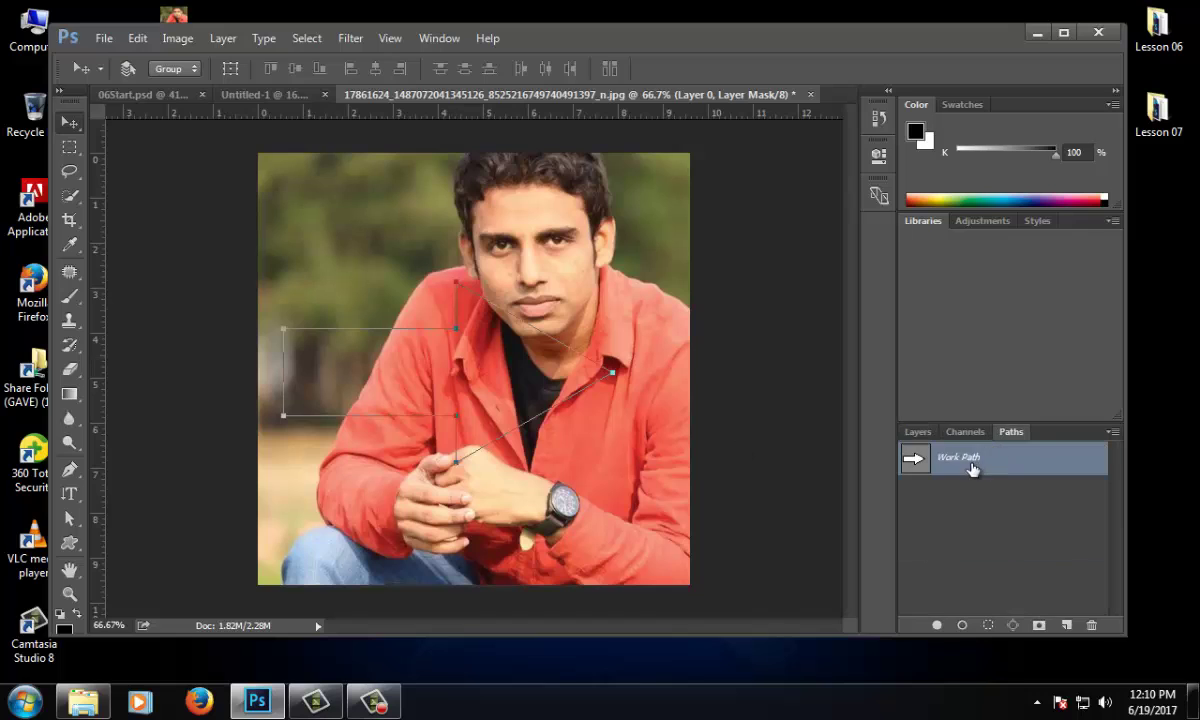
pyautogui.click(1097, 621)
pyautogui.click(506, 274)
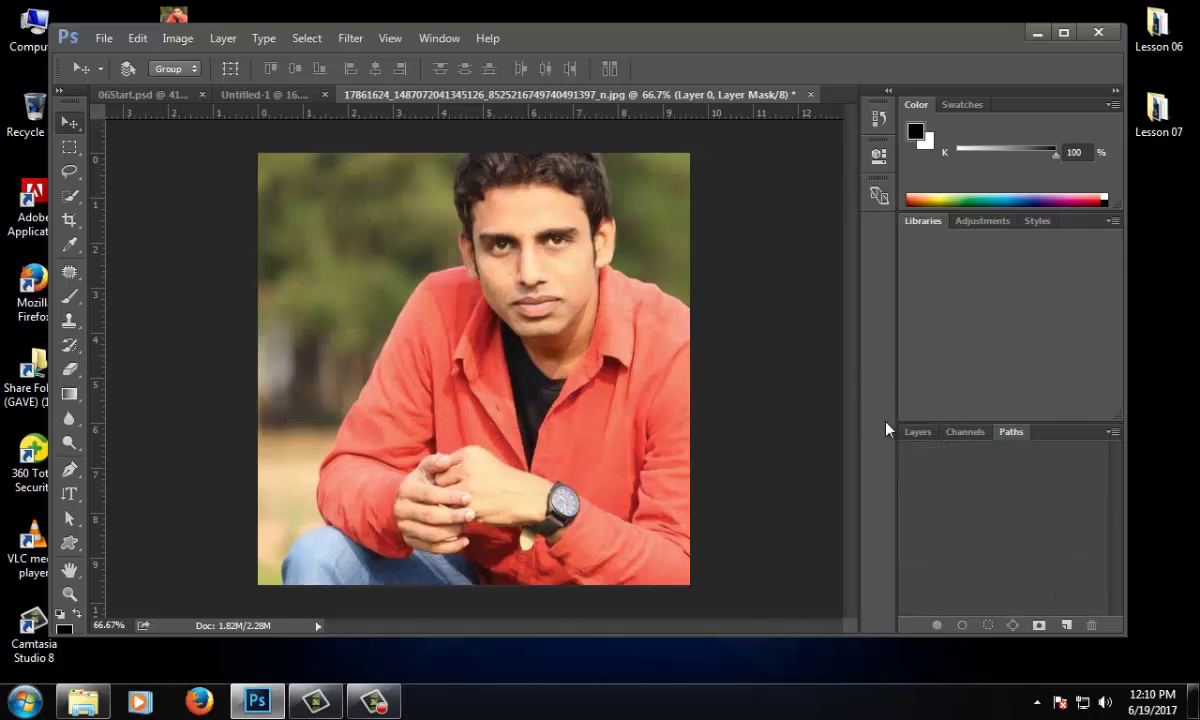
# - Delete the blank white layer mask from Layer 0
pyautogui.click(916, 432)
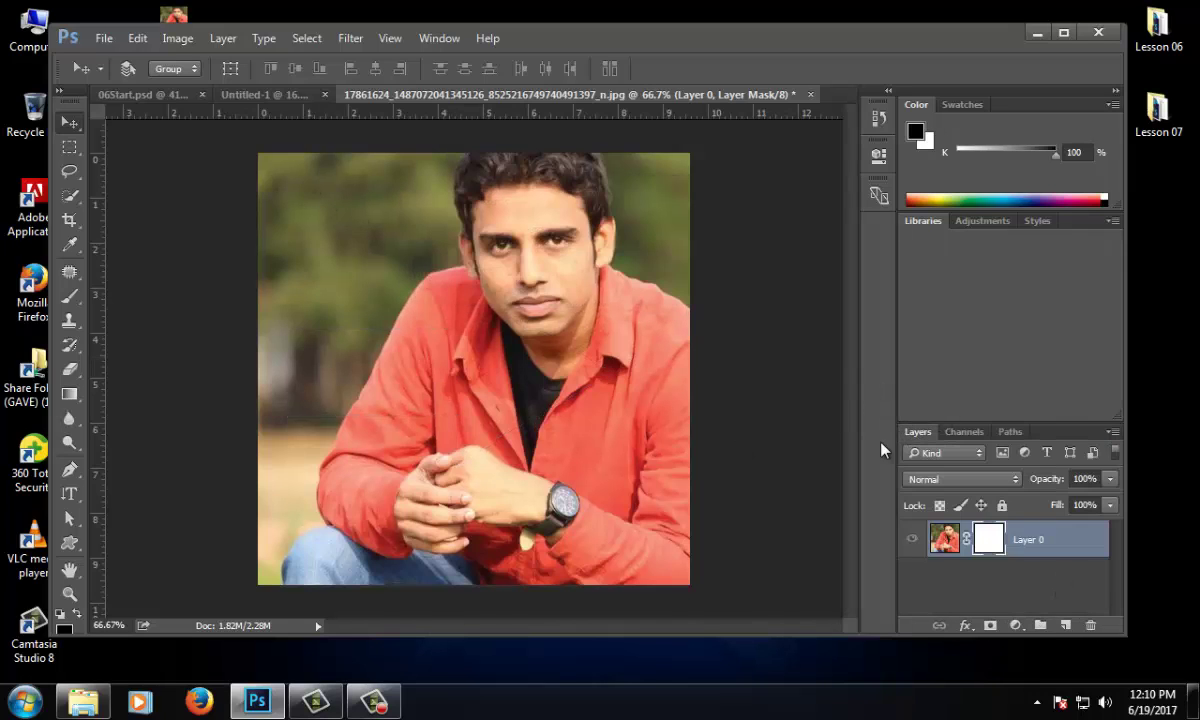
pyautogui.click(1095, 627)
pyautogui.click(509, 273)
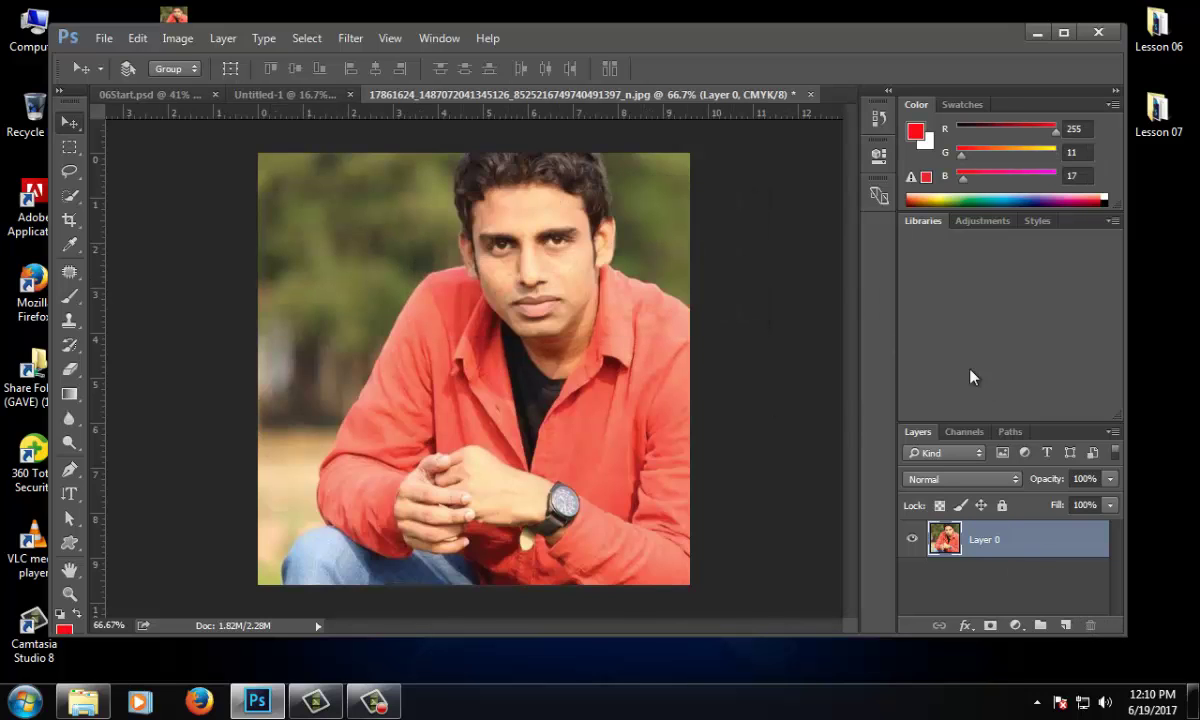
# - Delete the Black copy channel and return to the layer list
pyautogui.click(964, 430)
pyautogui.click(930, 590)
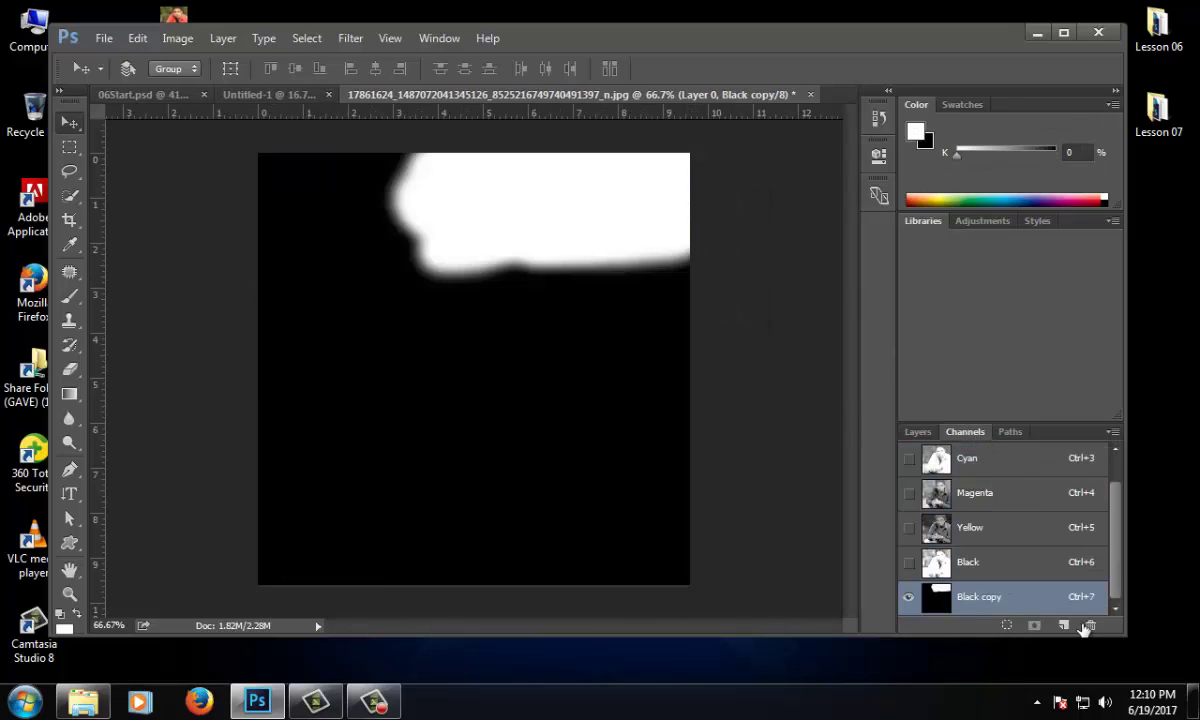
pyautogui.click(1092, 626)
pyautogui.click(512, 276)
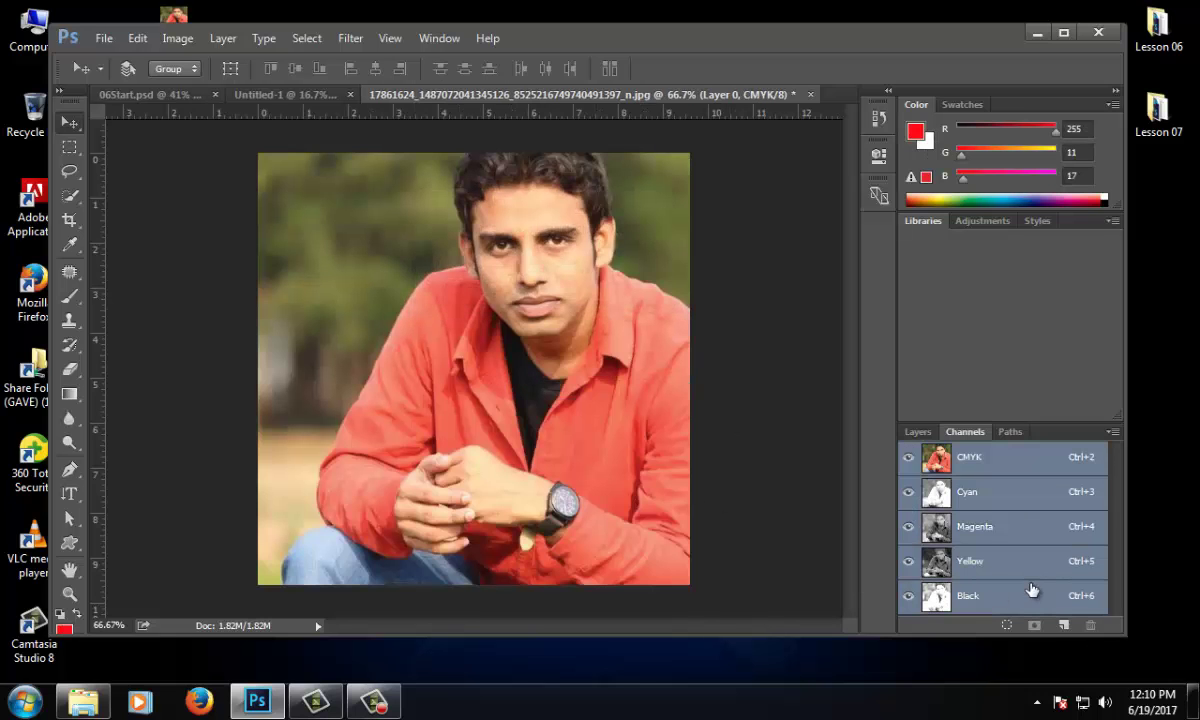
pyautogui.click(917, 432)
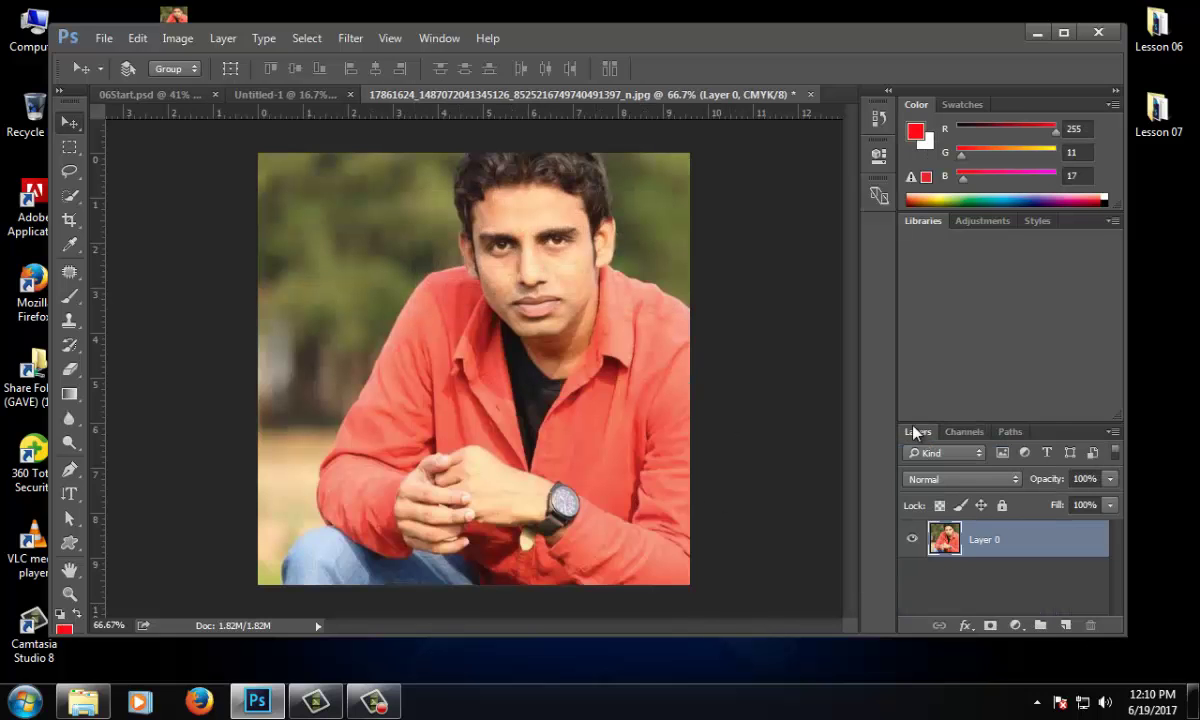
pyautogui.click(69, 296)
pyautogui.moveTo(572, 248)
pyautogui.mouseDown()
pyautogui.moveTo(480, 300)
pyautogui.moveTo(525, 316)
pyautogui.mouseUp()
pyautogui.hotkey('ctrl', 'z')
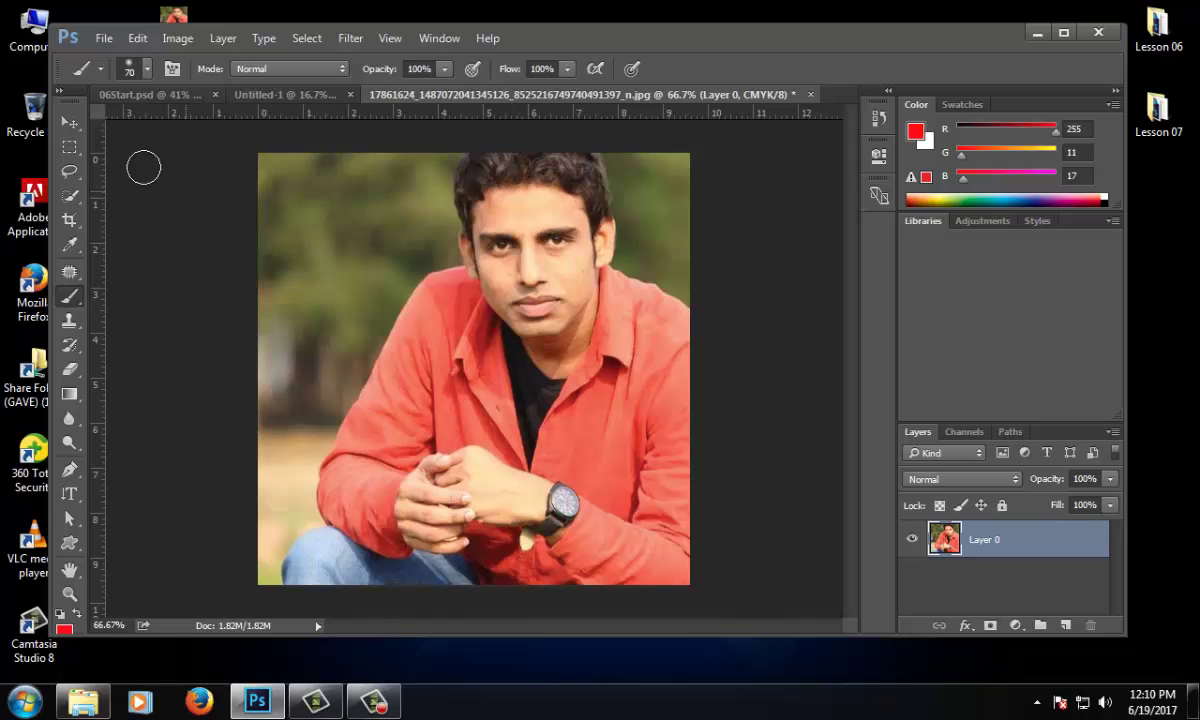
# - Select the man's head, shirt and jeans with the Quick Selection tool at brush size 60
pyautogui.click(69, 197)
pyautogui.click(150, 189)
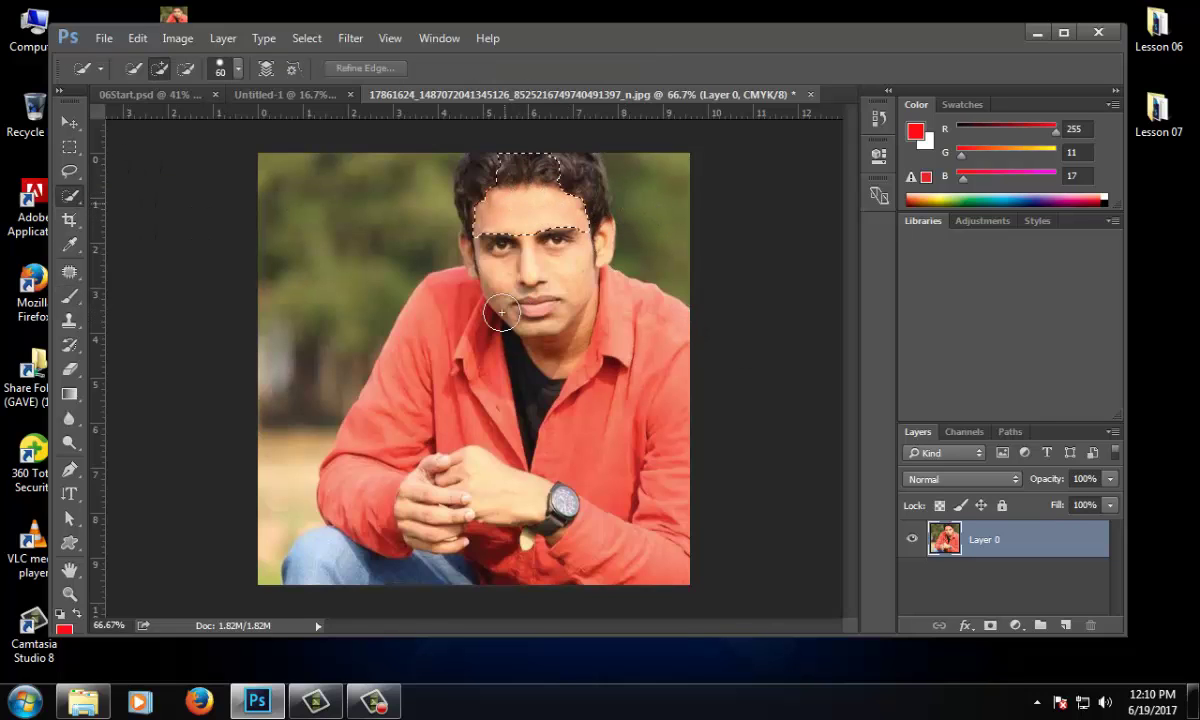
pyautogui.moveTo(471, 293)
pyautogui.mouseDown()
pyautogui.moveTo(483, 478)
pyautogui.moveTo(367, 547)
pyautogui.moveTo(356, 482)
pyautogui.moveTo(311, 551)
pyautogui.moveTo(553, 572)
pyautogui.moveTo(638, 488)
pyautogui.moveTo(625, 315)
pyautogui.mouseUp()
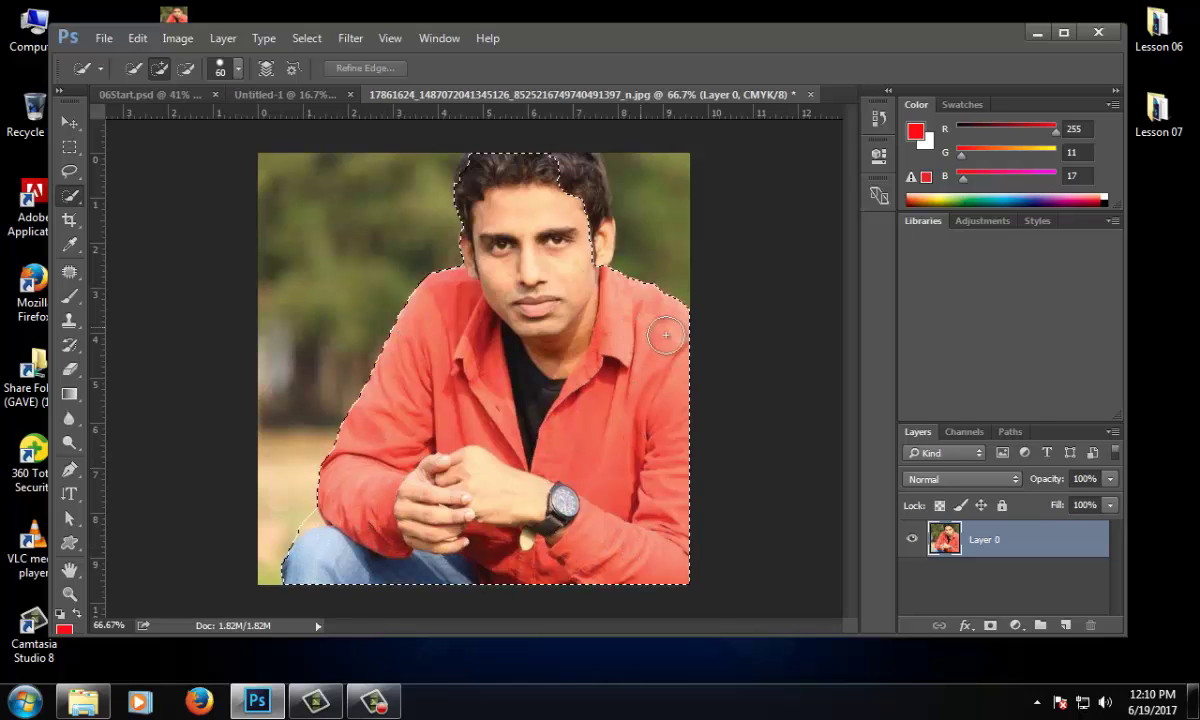
# - Add a layer mask to Layer 0 from the selection and show the Layer 0 Mask entry among the channels
pyautogui.click(990, 624)
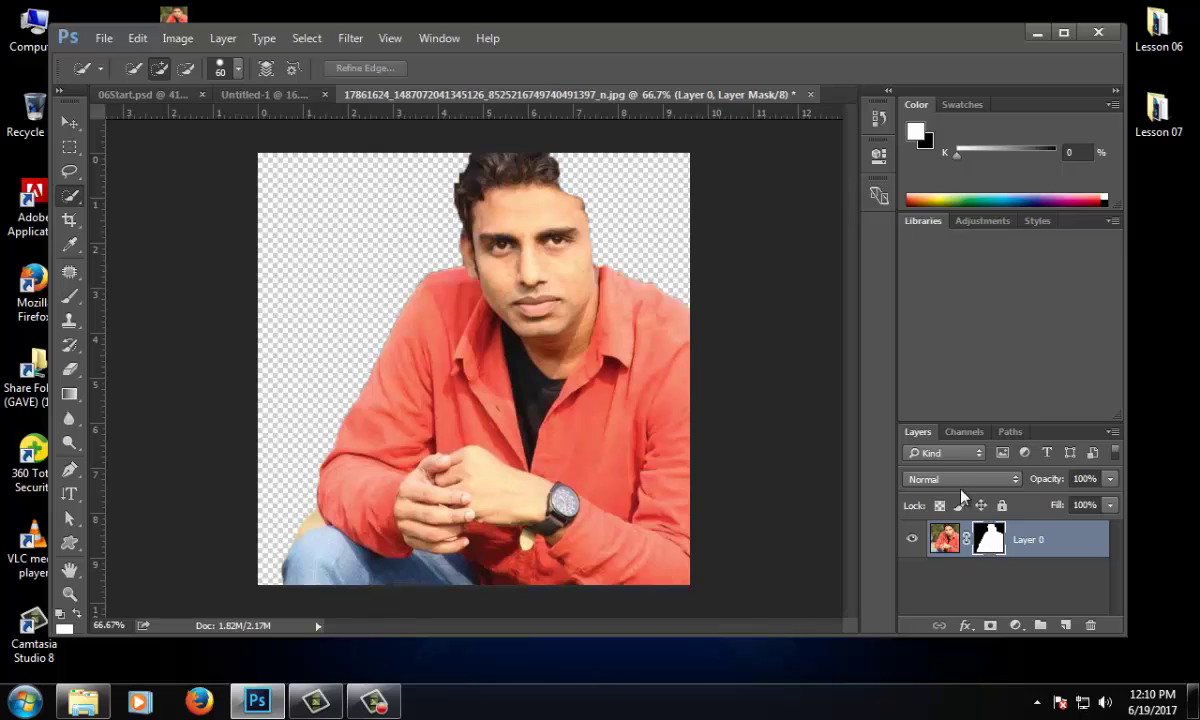
pyautogui.click(964, 431)
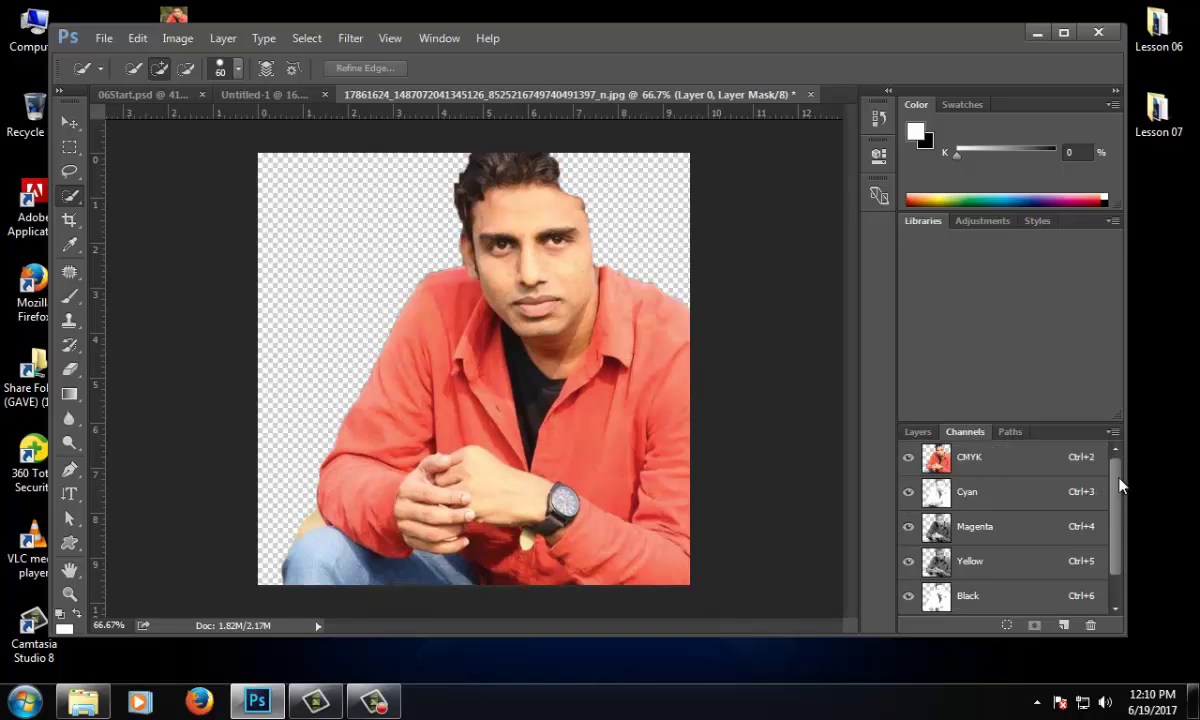
pyautogui.scroll(-1, 1120, 485)
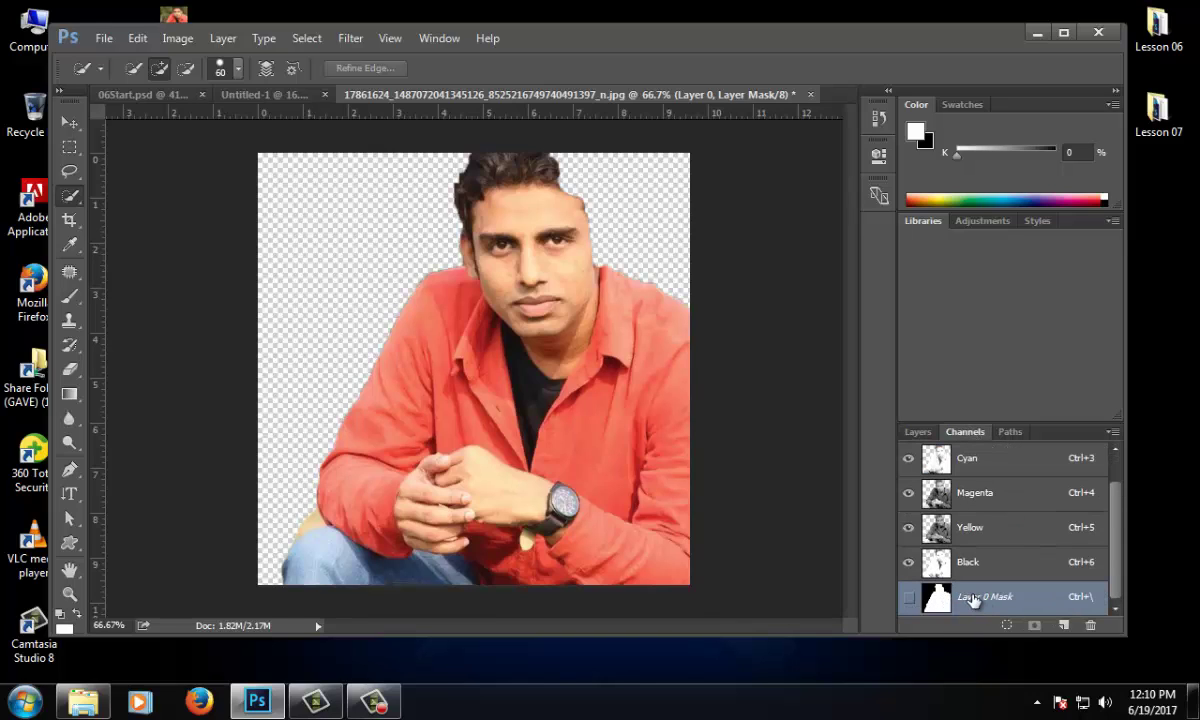